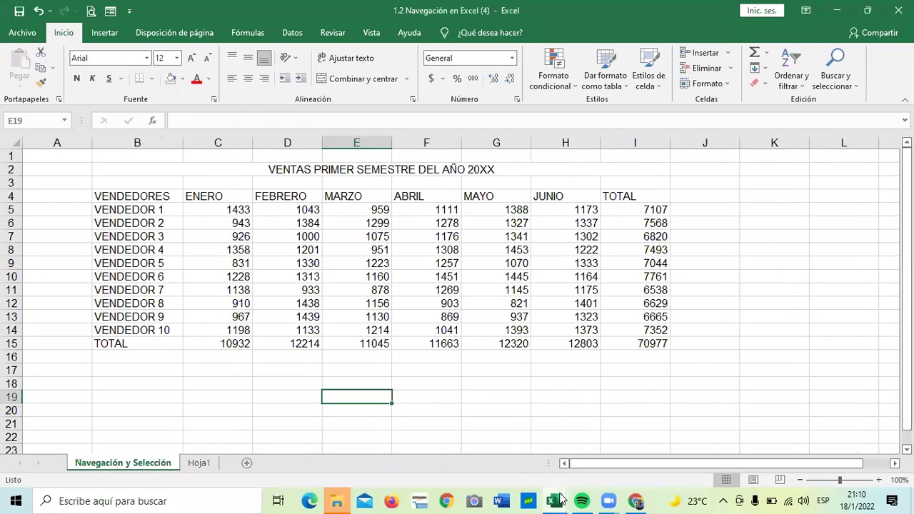
Step: Switch to the HOJA_PRÁCTICA workbook and look at the Ingreso de datos sheet, then return to Navegación y Selección
mouse_move(555, 498)
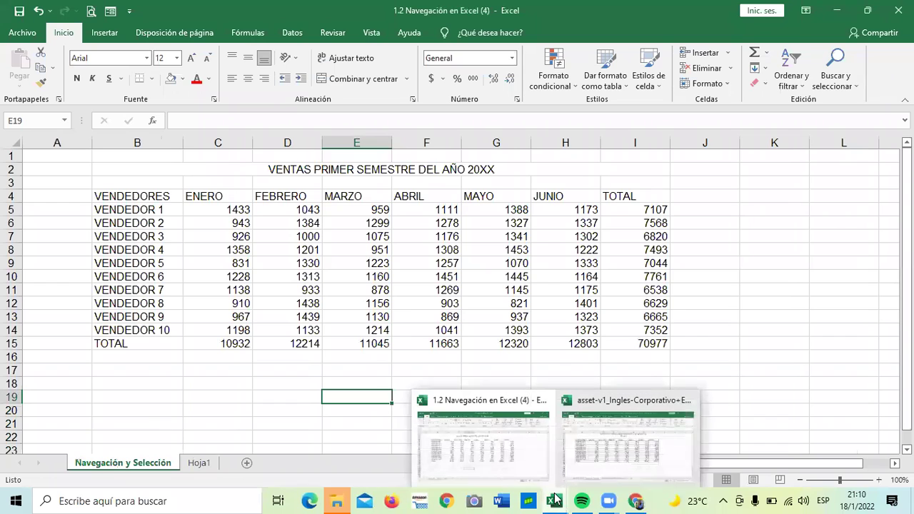
click(605, 446)
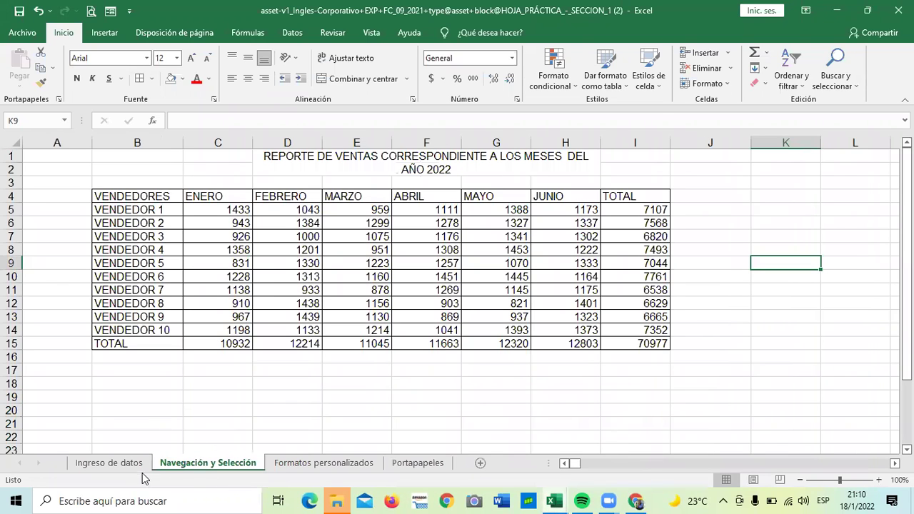
click(110, 463)
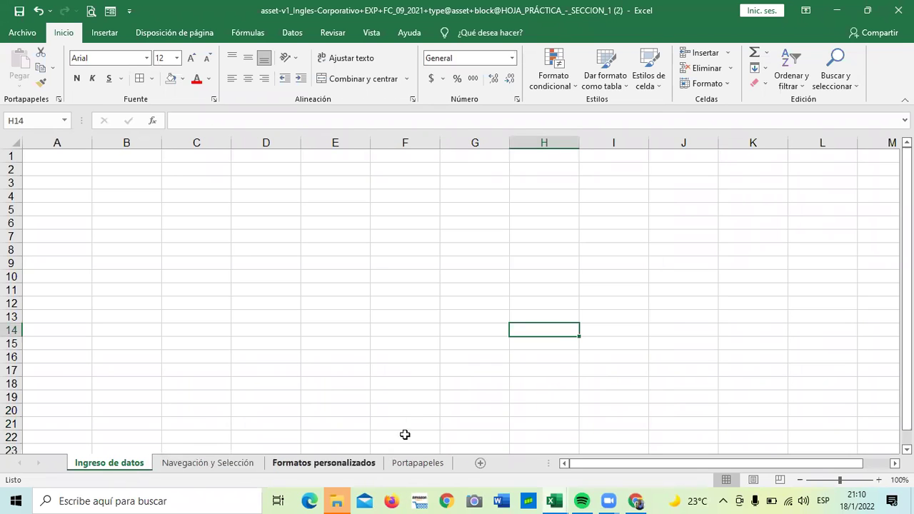
click(180, 465)
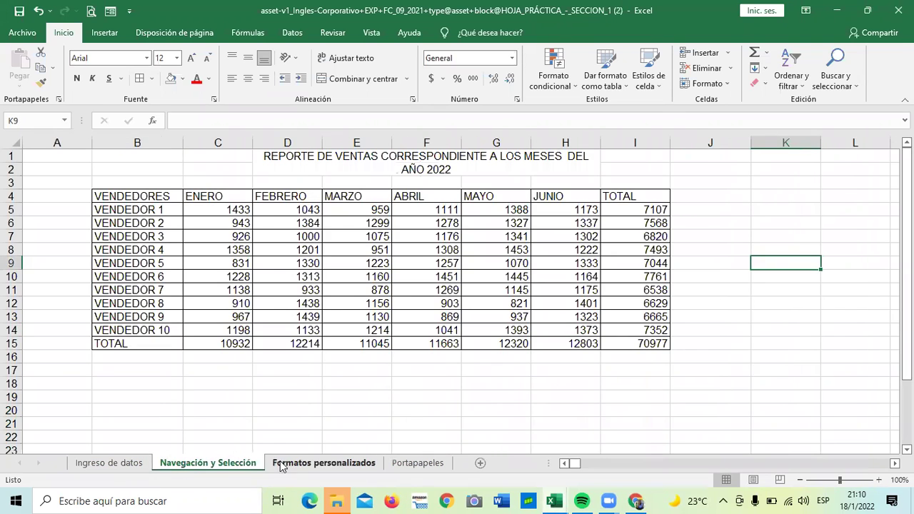
click(300, 464)
click(236, 465)
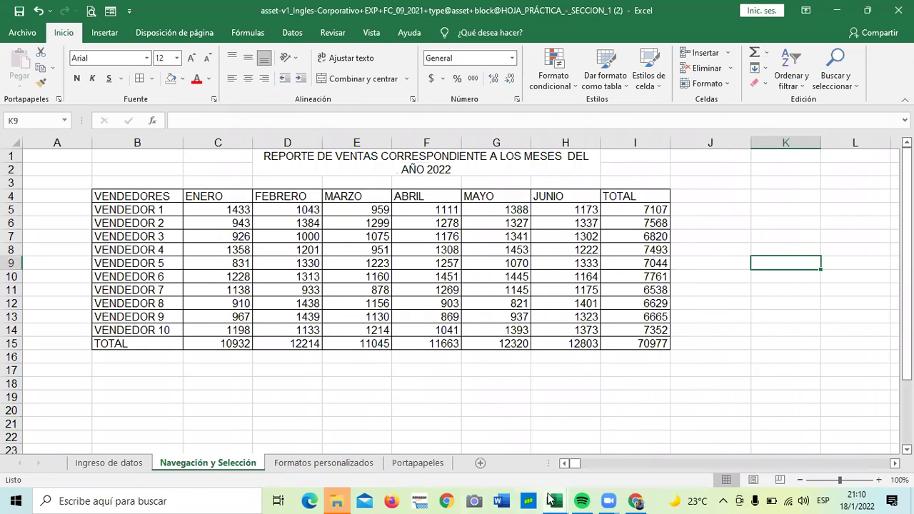
Step: Switch back to the "1.2 Navegación en Excel (4)" workbook and select empty cell G18
mouse_move(549, 499)
click(503, 464)
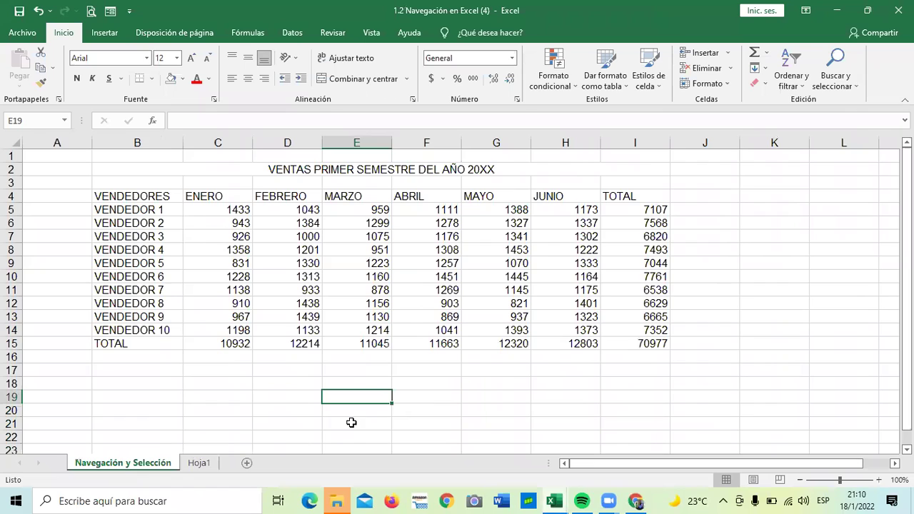
click(472, 384)
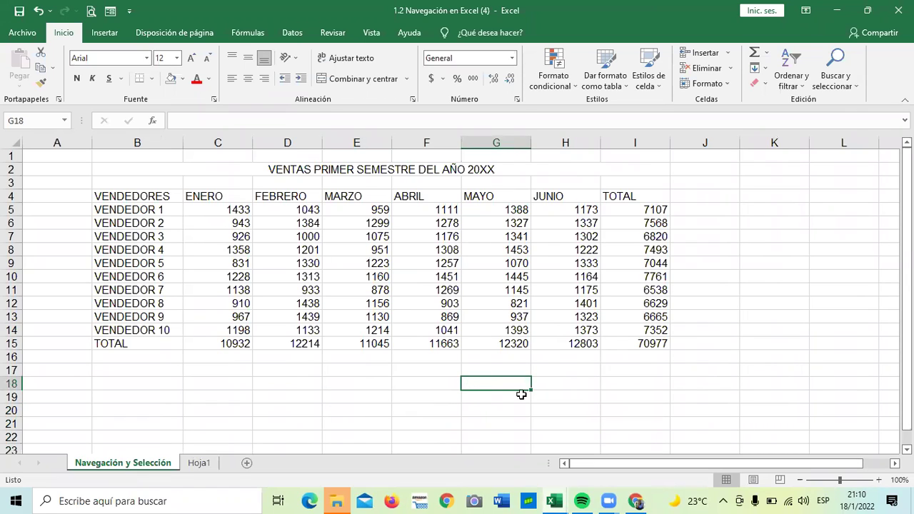
Step: Switch to the Chrome lesson page 1.4, play the "1.2 Navegación en Excel" video and raise the volume
mouse_move(638, 500)
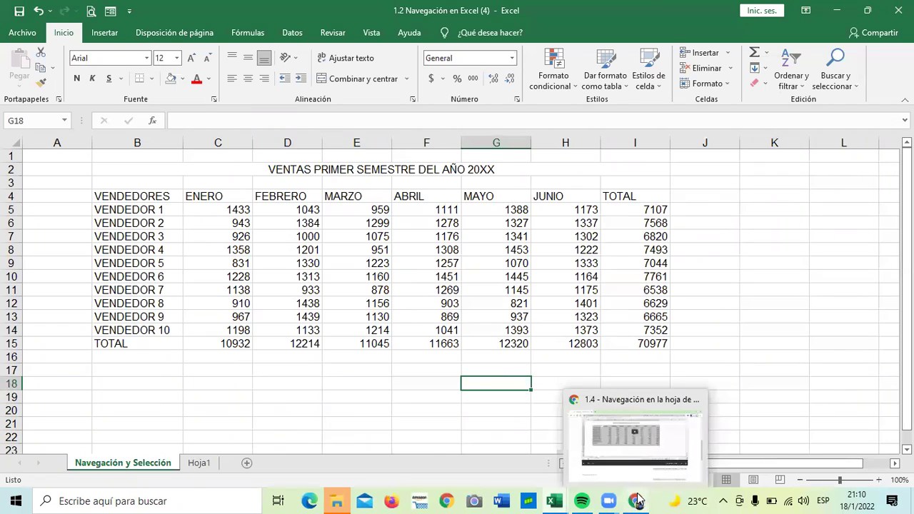
click(626, 449)
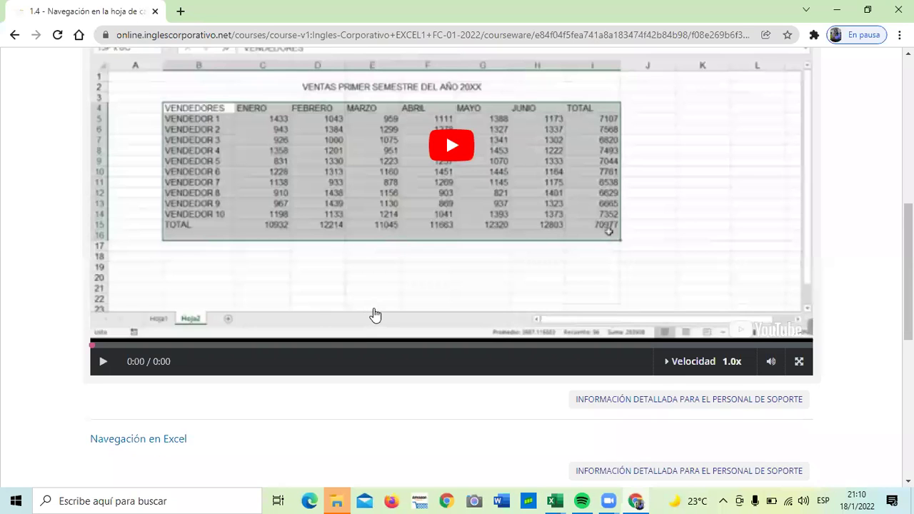
scroll(374, 317, up, 2)
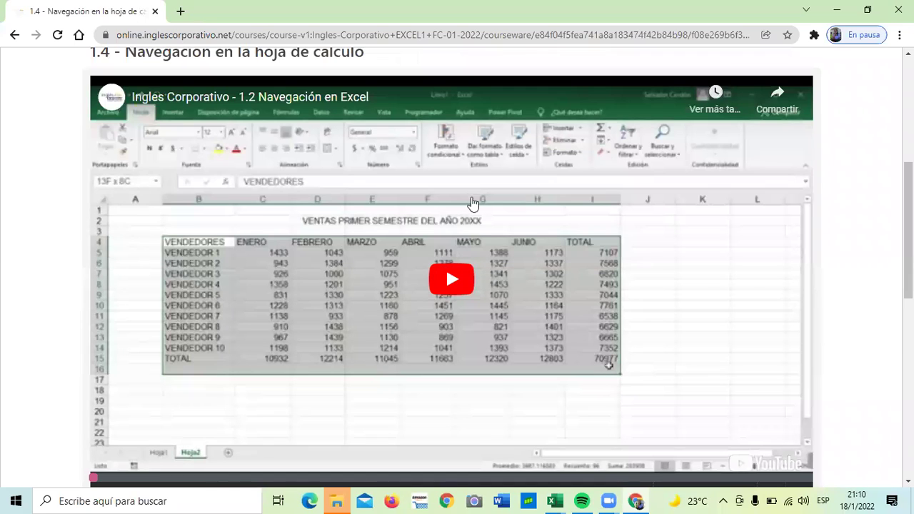
click(449, 286)
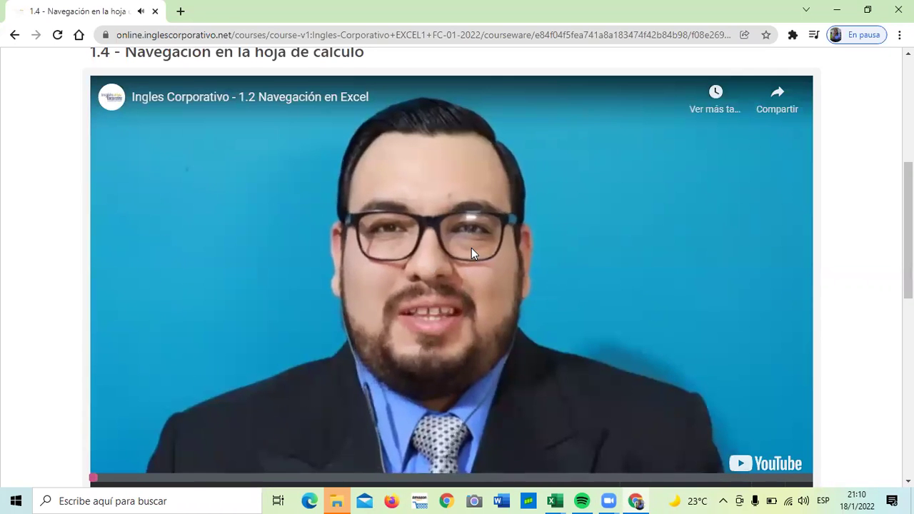
key(XF86AudioRaiseVolume)
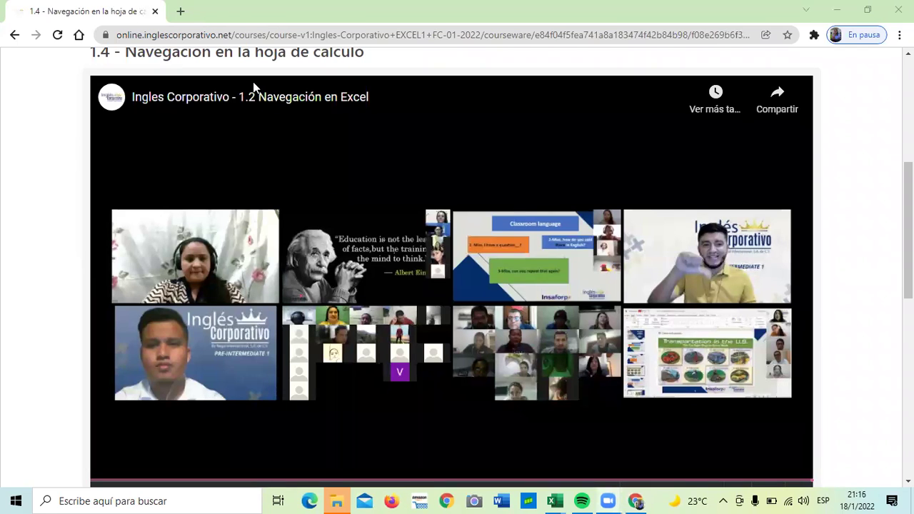
Step: Return from the lesson page to the "1.2 Navegación en Excel (4)" workbook in Excel
scroll(257, 322, down, 2)
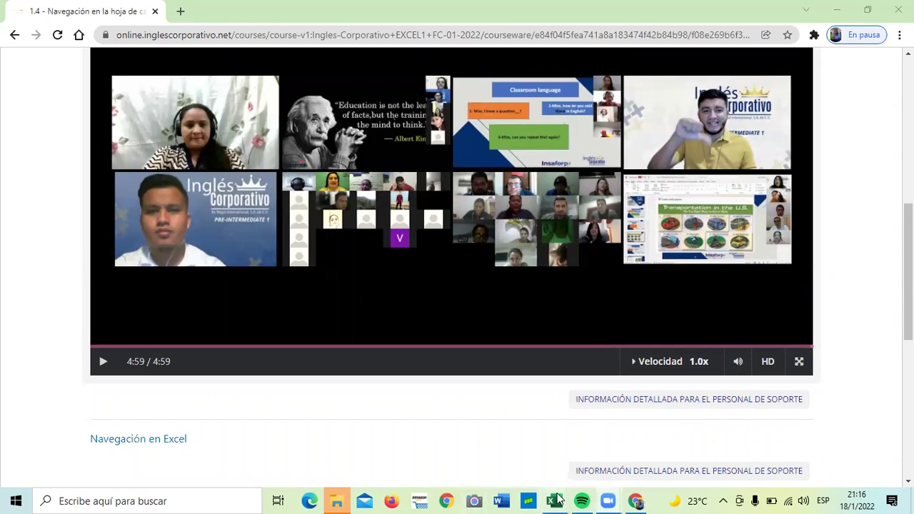
mouse_move(556, 500)
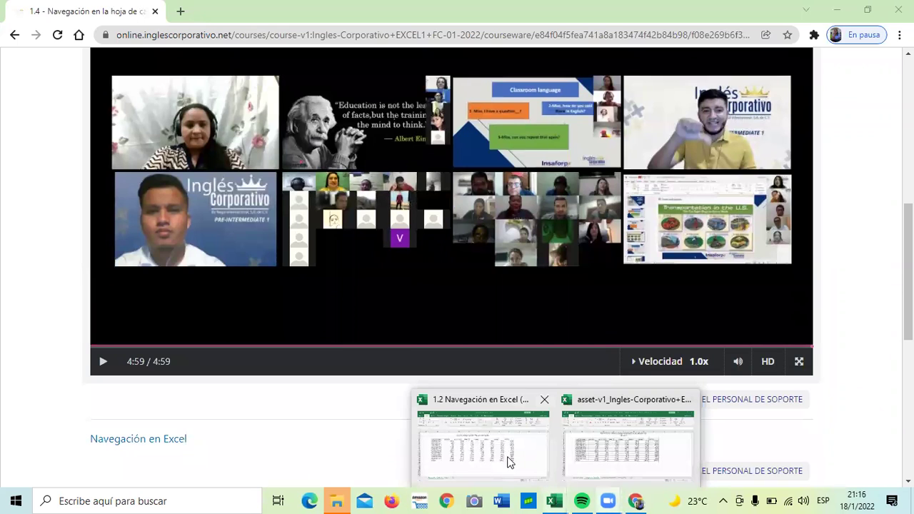
click(509, 460)
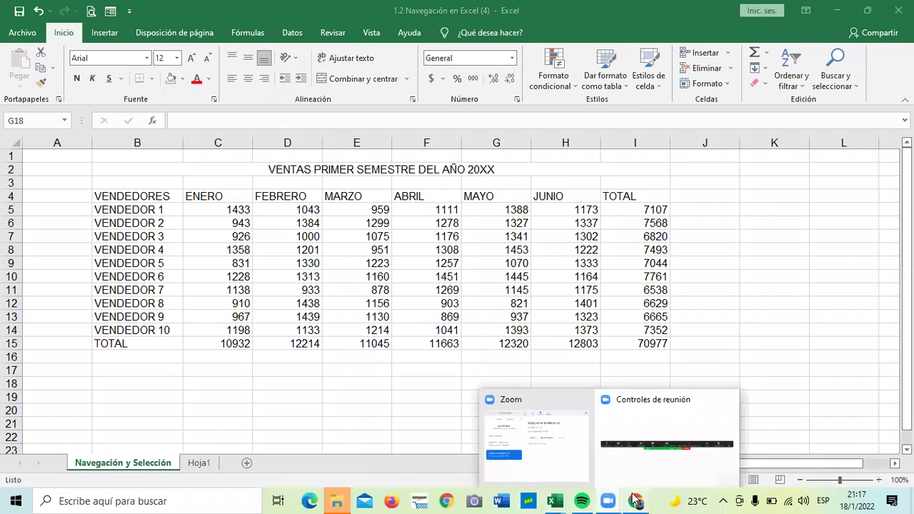
Step: Switch to the lesson page in Chrome and show the Navegación en Excel file link below the video
mouse_move(636, 500)
click(635, 475)
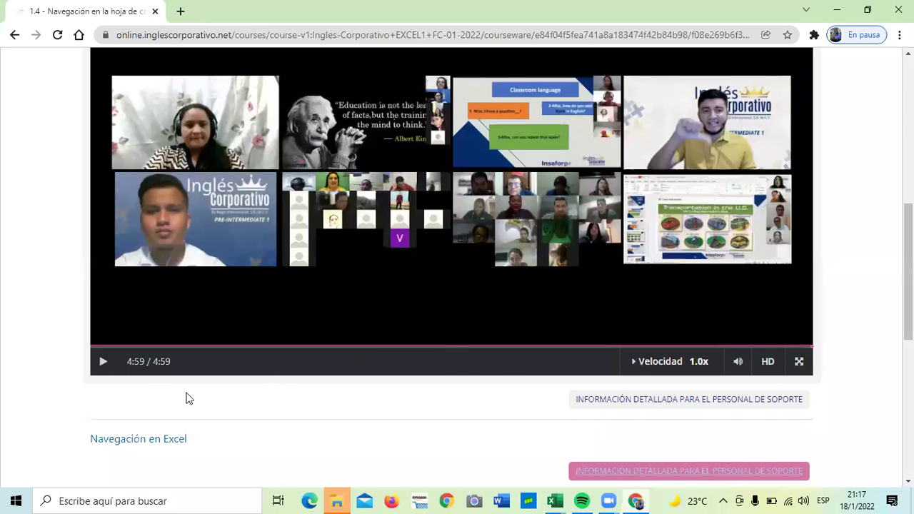
scroll(145, 379, down, 1)
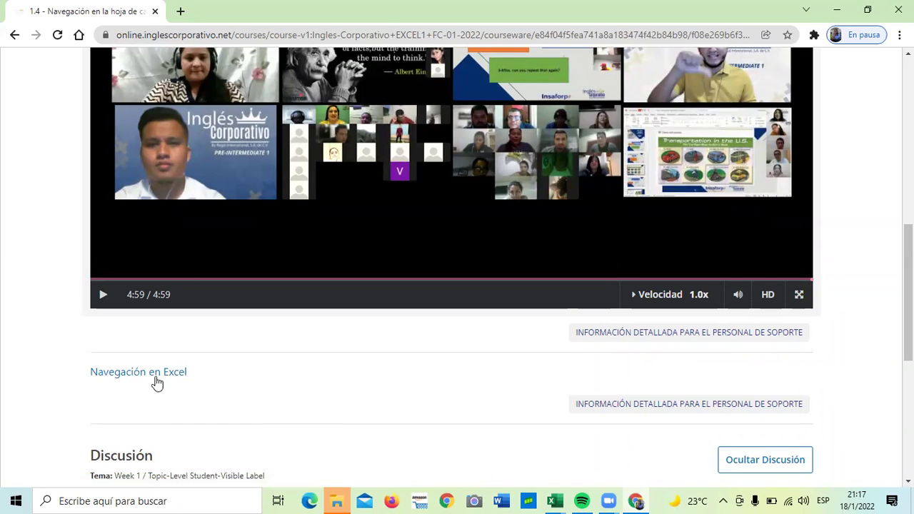
scroll(430, 398, up, 2)
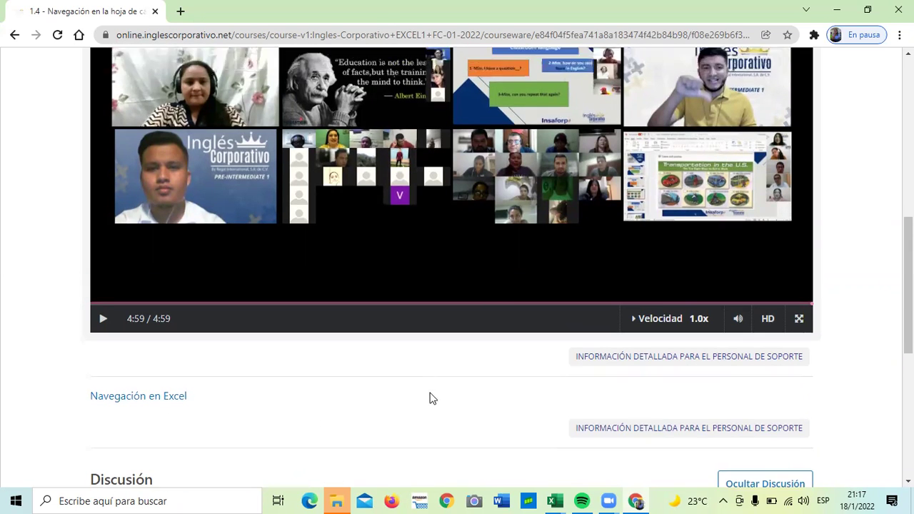
Step: Switch to the HOJA_PRÁCTICA workbook and look through Formatos personalizados and Portapapeles, ending on the Navegación y Selección sheet
mouse_move(557, 500)
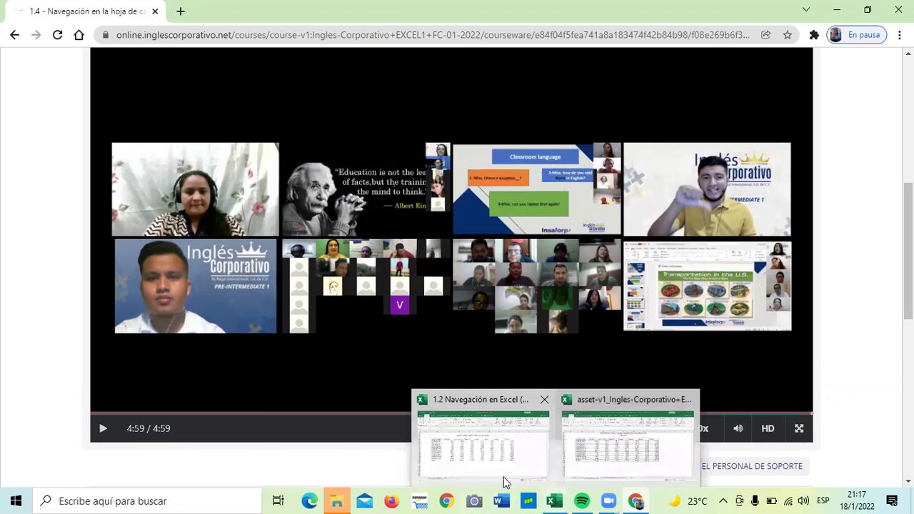
click(607, 453)
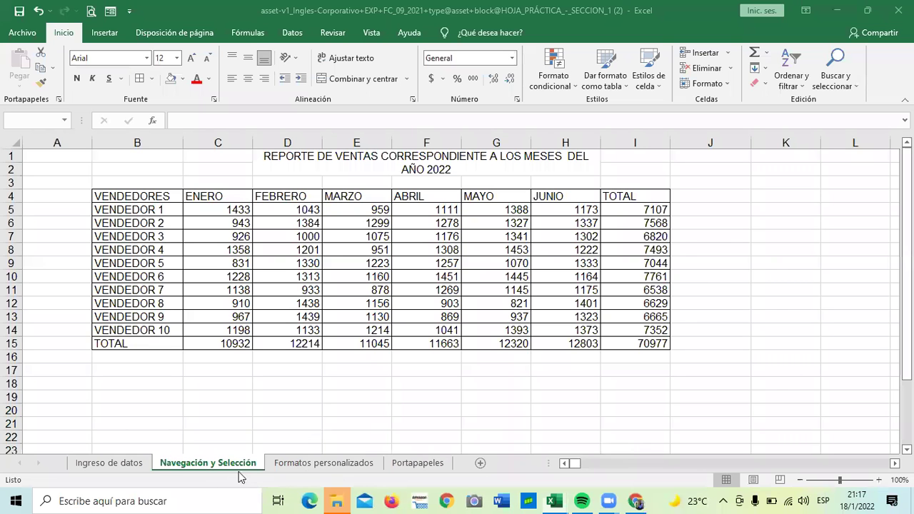
click(146, 466)
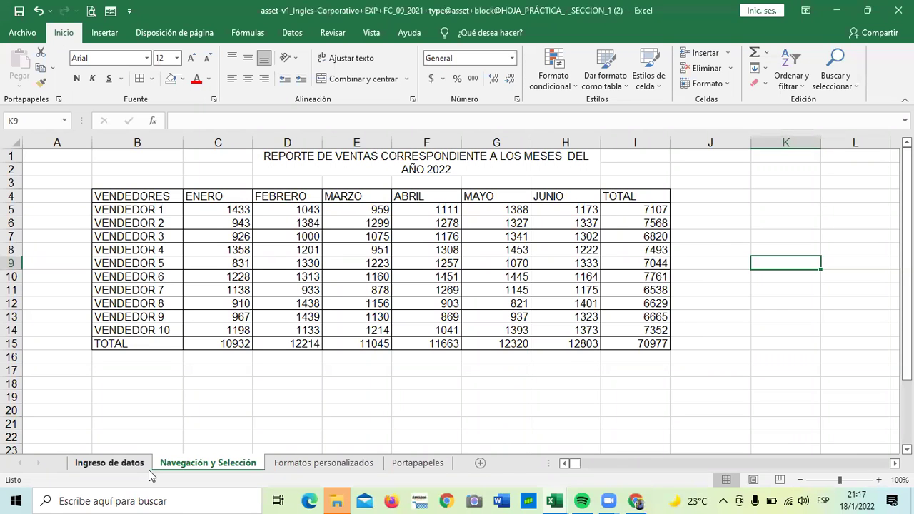
click(173, 465)
click(329, 463)
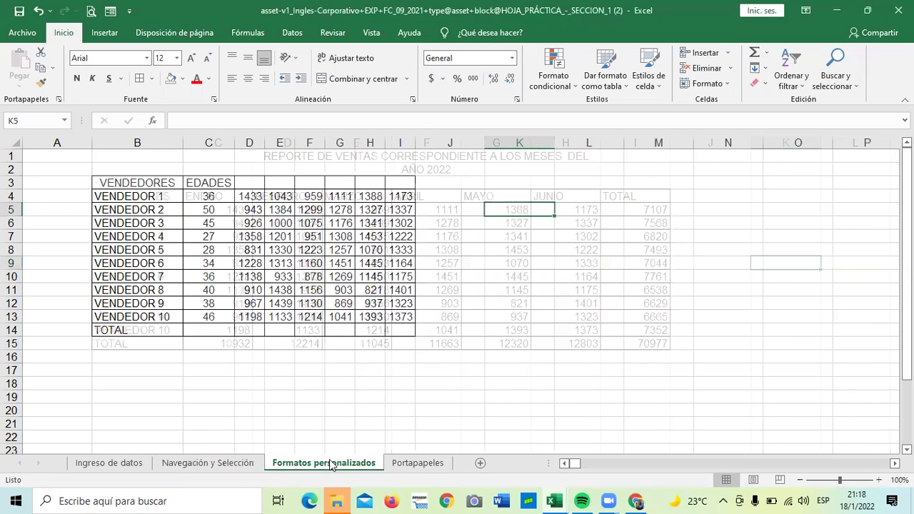
click(415, 464)
click(200, 464)
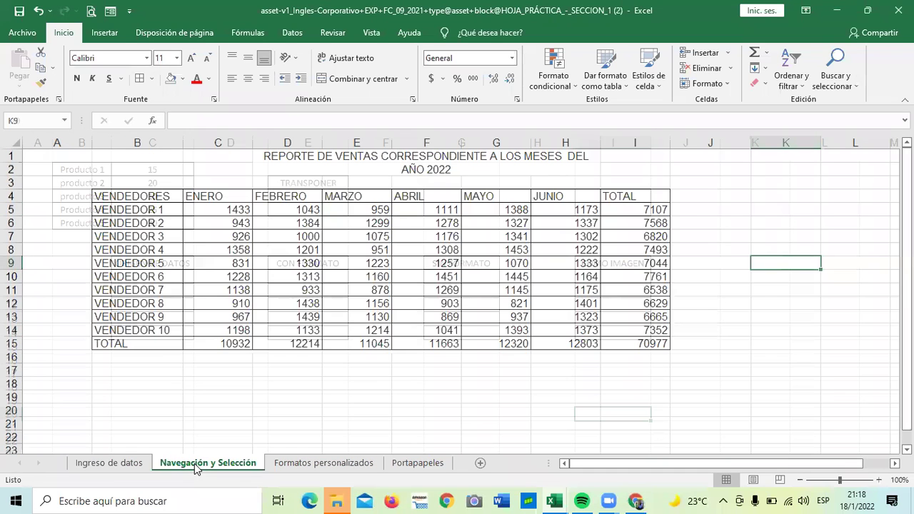
Step: Bring up the "1.2 Navegación en Excel (4)" workbook and select empty cell J12 beside the sales table
mouse_move(554, 500)
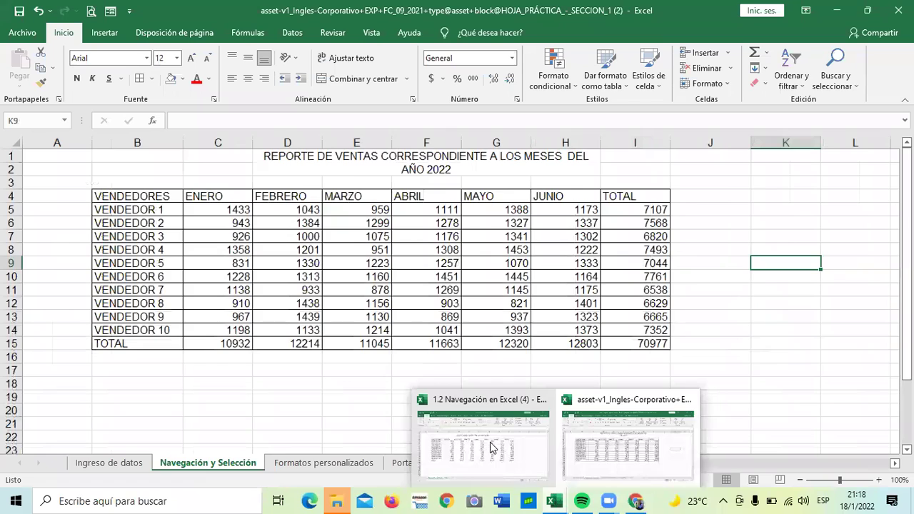
click(443, 441)
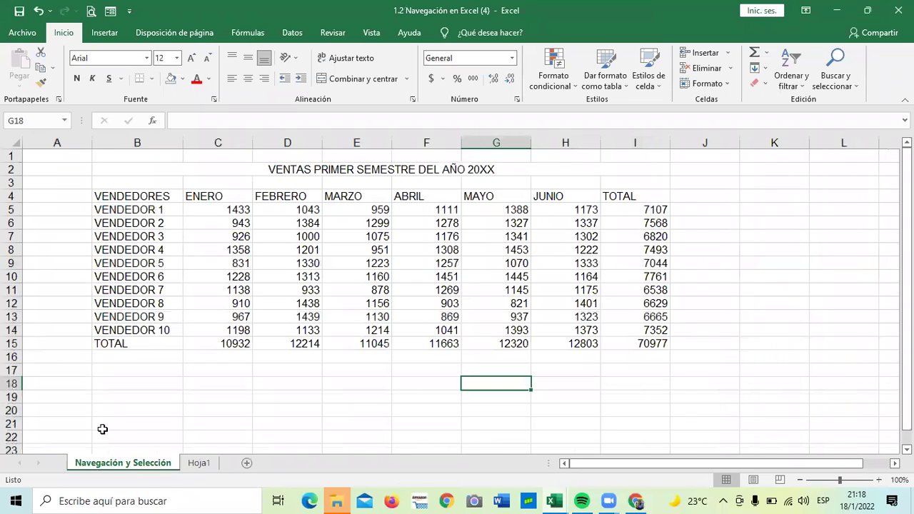
click(649, 404)
click(726, 309)
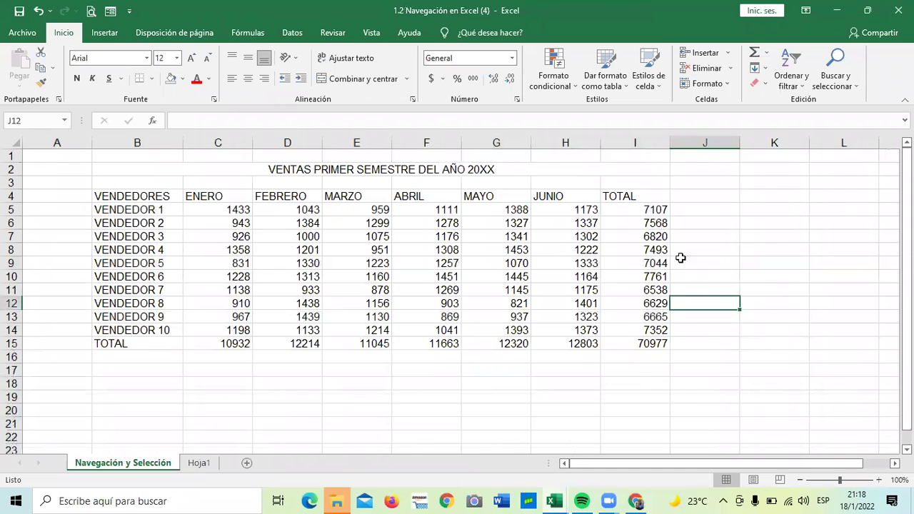
Step: Select the sales table B4:I15, then deselect it at J12 and toggle italic on and off there
drag(124, 195, 659, 331)
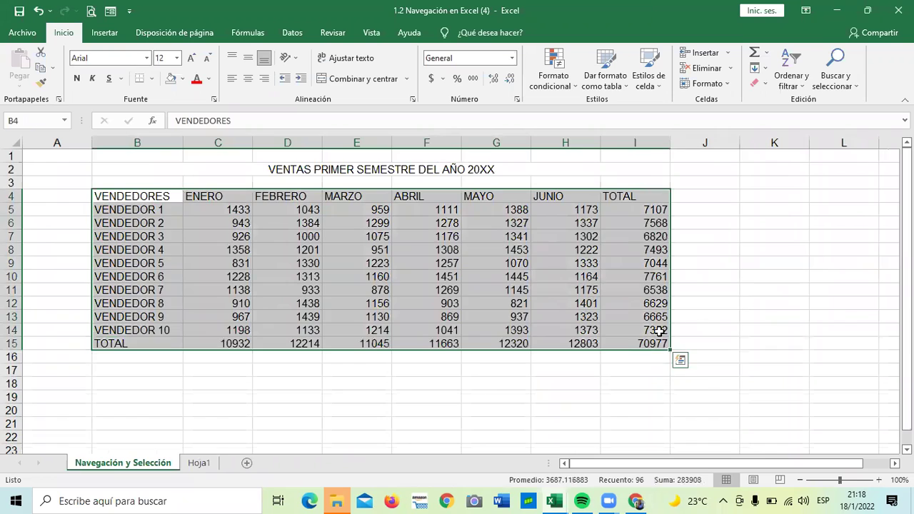
click(734, 299)
key(ctrl+k)
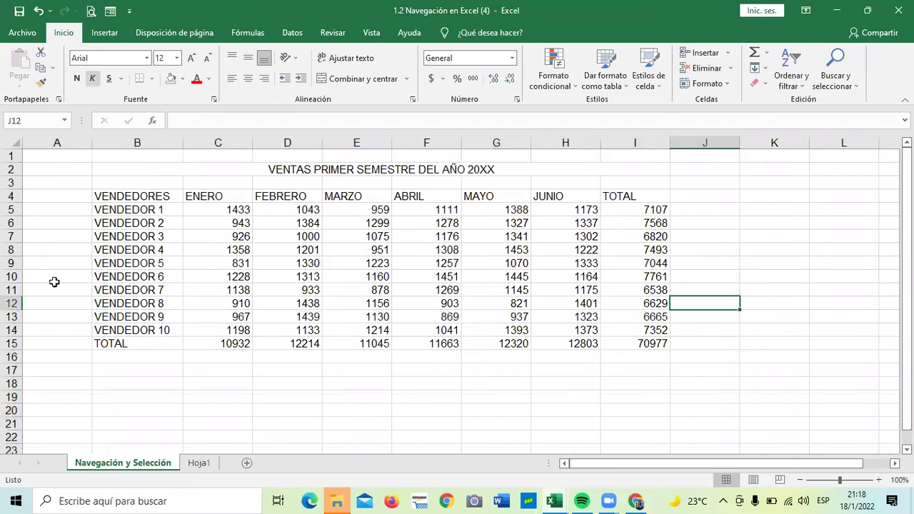
key(ctrl+k)
Step: Select range B4:I15 twice from the VENDEDORES header, clearing the selection at J9 and at K7
click(171, 342)
click(99, 198)
drag(204, 209, 619, 340)
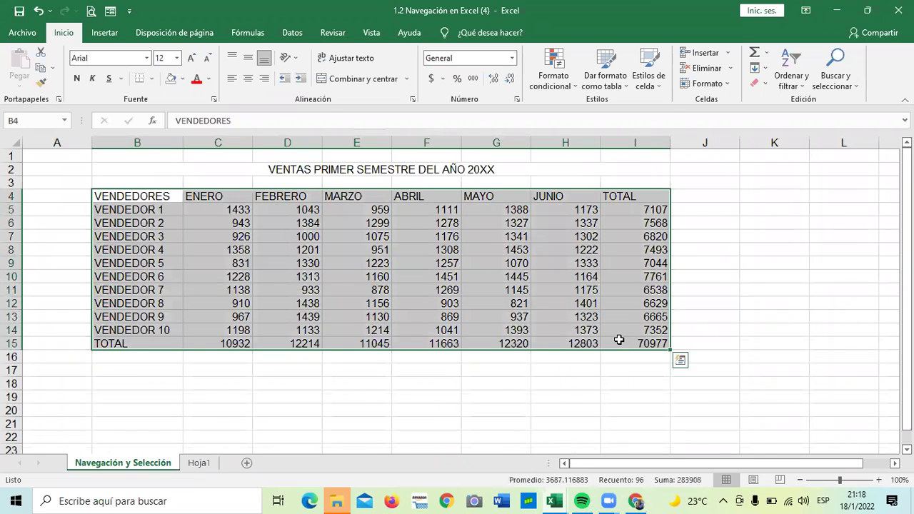
click(702, 266)
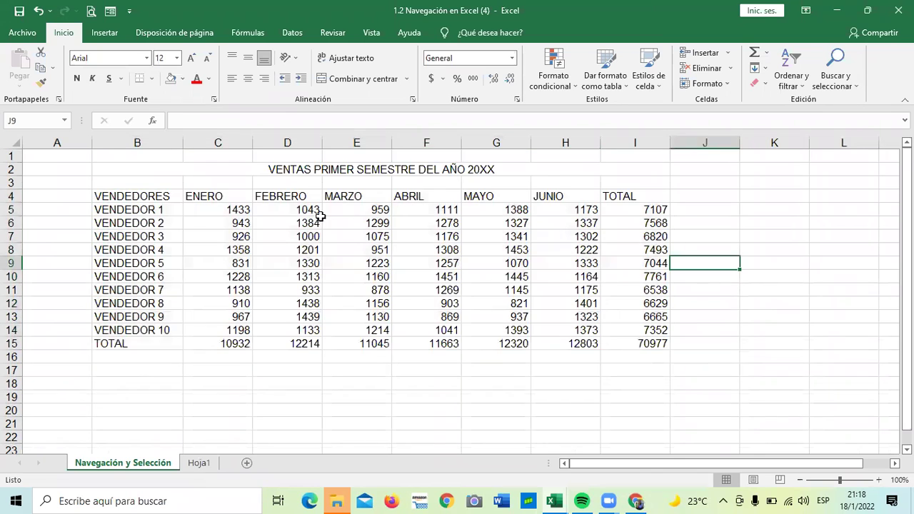
drag(162, 200, 623, 347)
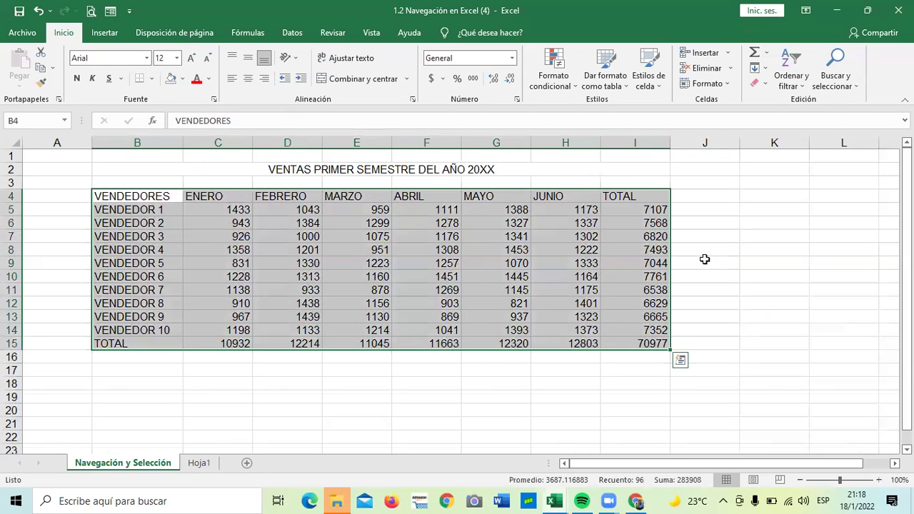
click(754, 234)
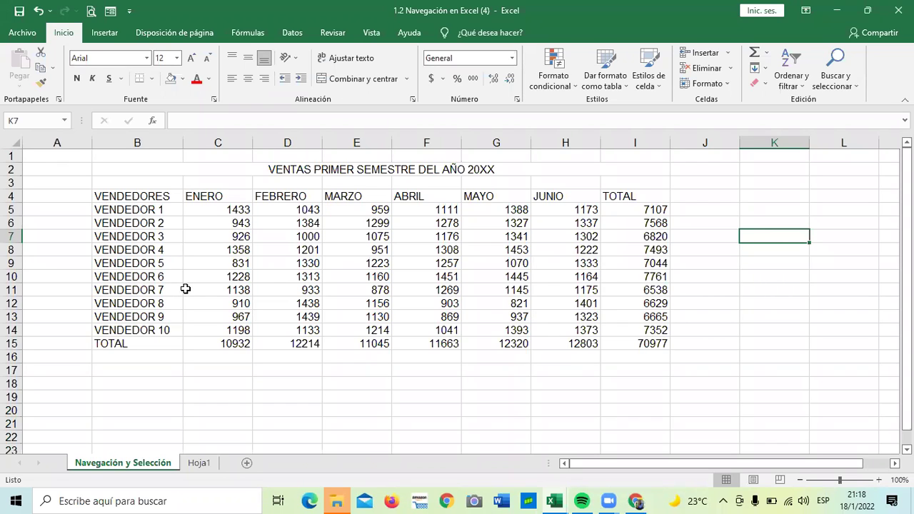
Step: Select the non-adjacent TOTAL cells I5 and I9 together, for VENDEDOR 1 and VENDEDOR 5
click(152, 197)
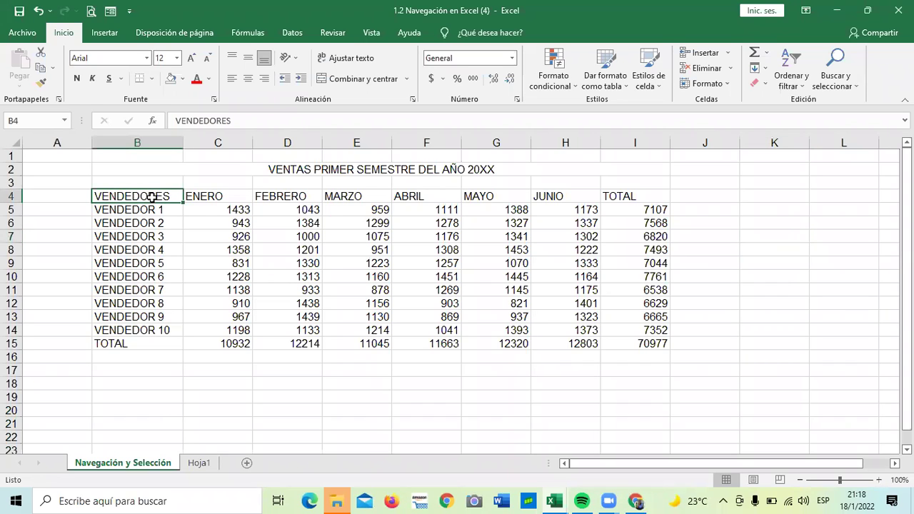
click(615, 208)
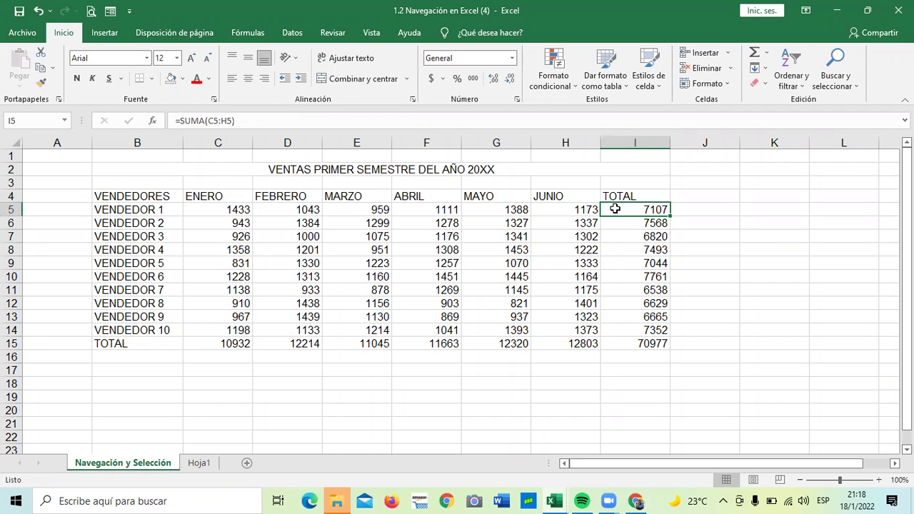
ctrl+click(622, 265)
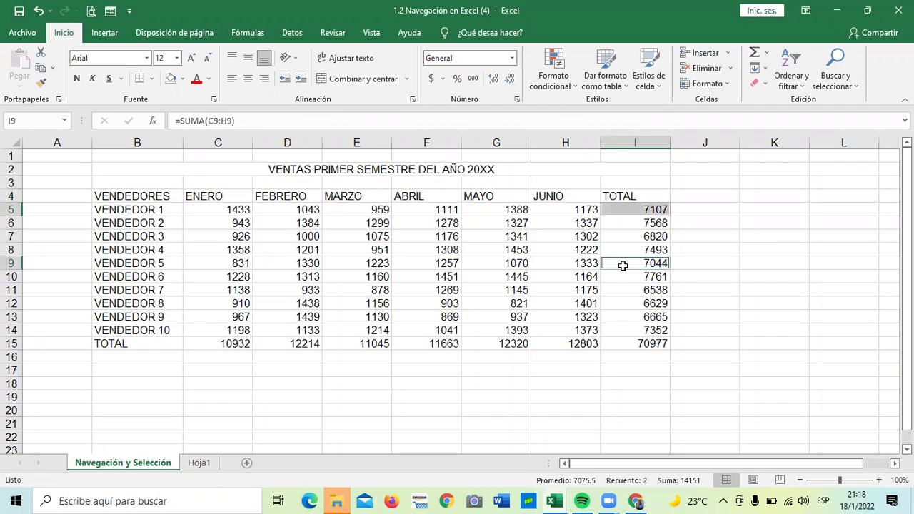
Step: Add the VENDEDOR 9 total in I13 to the selection, fill the selected totals dark green and deselect at K12
ctrl+click(625, 317)
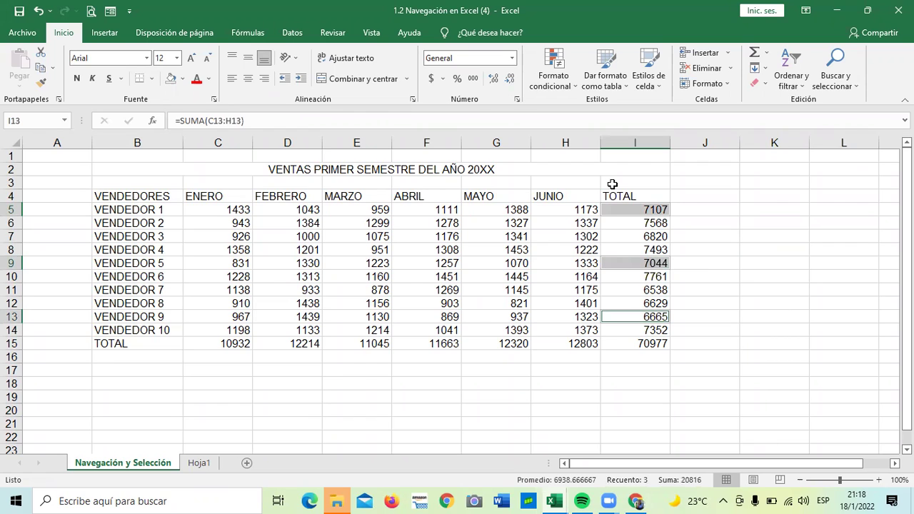
click(183, 78)
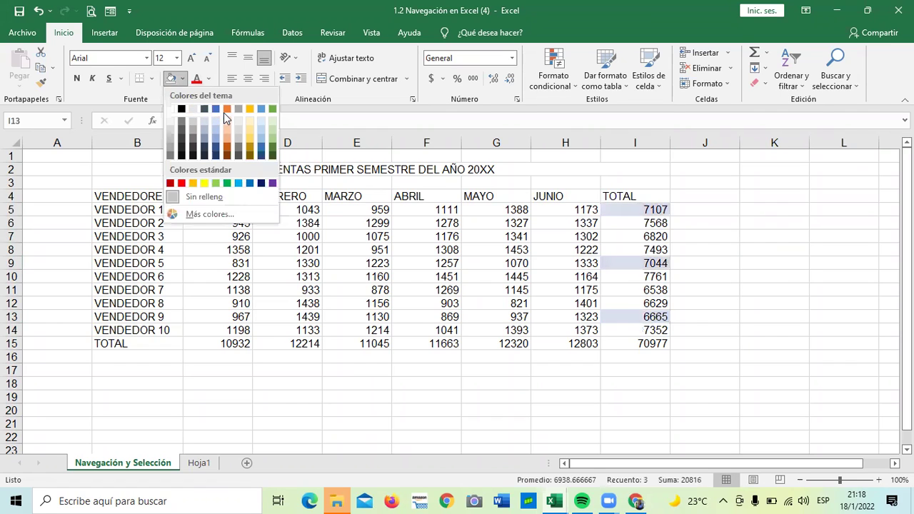
click(272, 150)
click(786, 304)
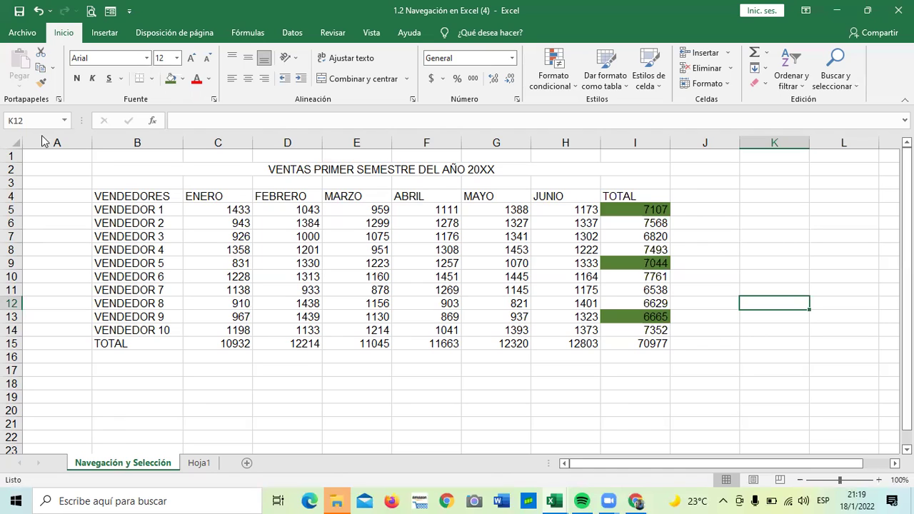
Step: Undo the last two changes, including the green fill, and return to cell I17 on the Navegación y Selección sheet
click(39, 12)
click(40, 13)
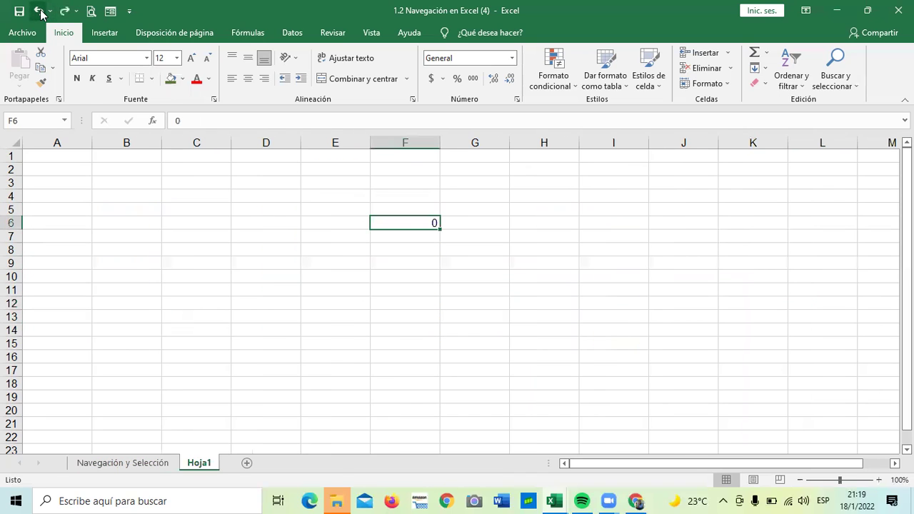
click(130, 464)
click(642, 372)
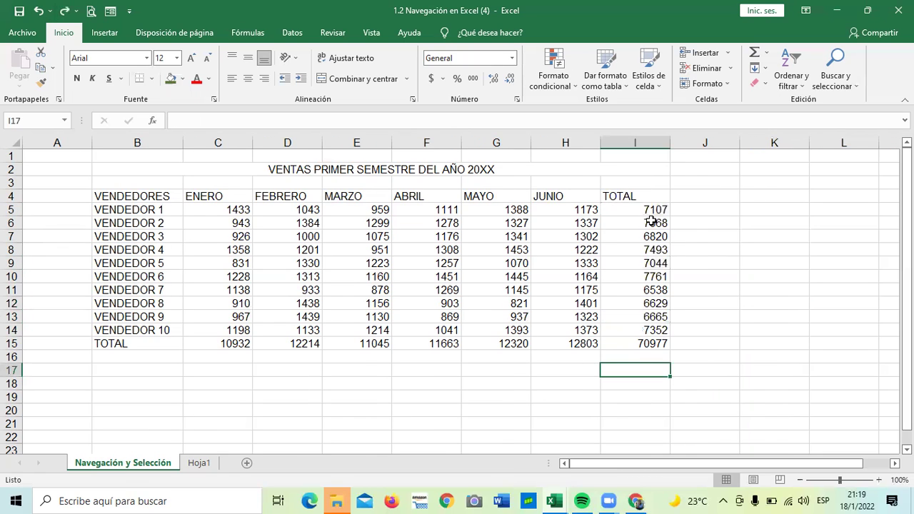
Step: Select the entire worksheet, then clear the selection by picking the single cells A2, C18, D18 and G19
click(696, 237)
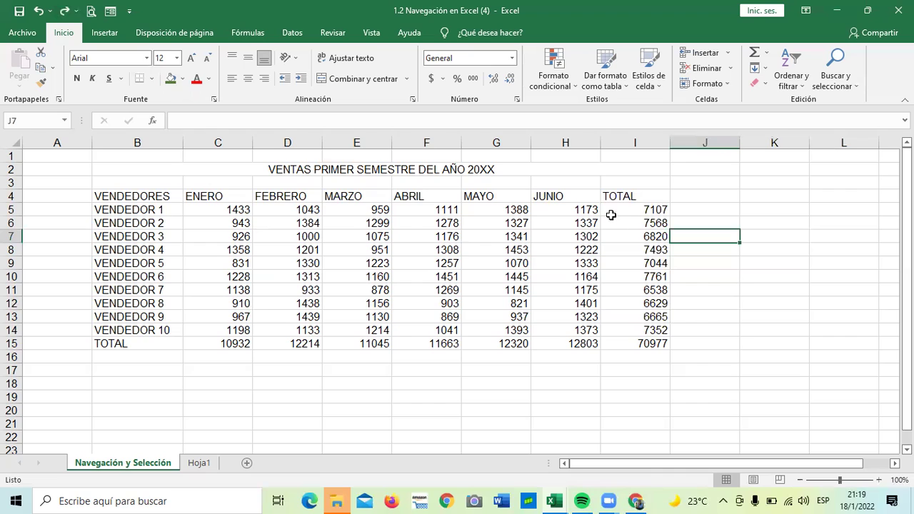
click(410, 397)
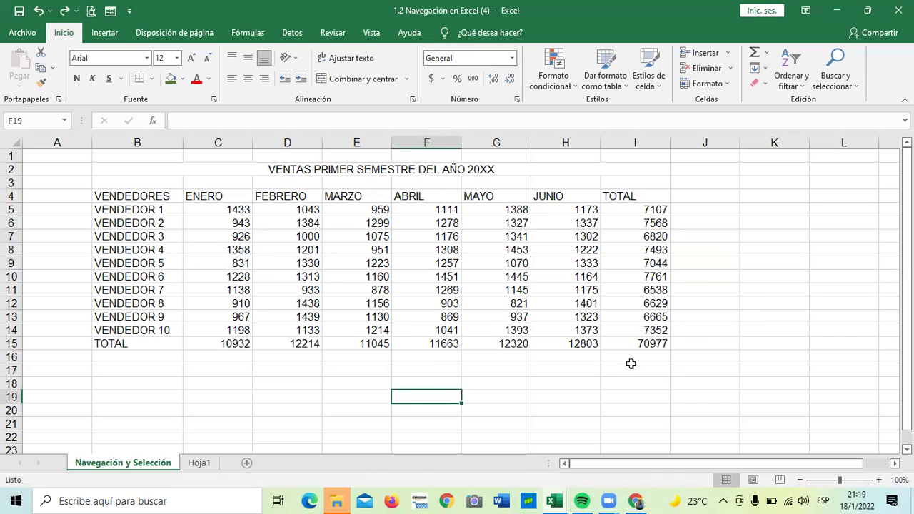
click(597, 372)
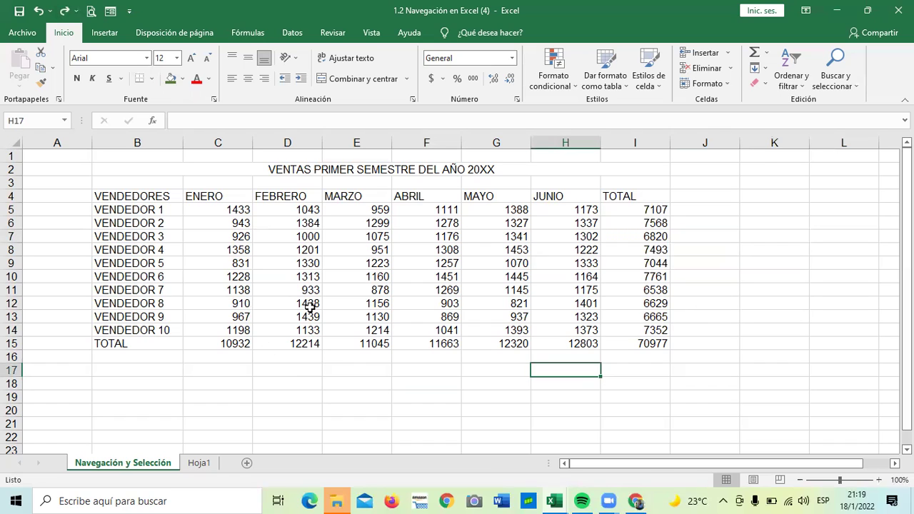
click(12, 139)
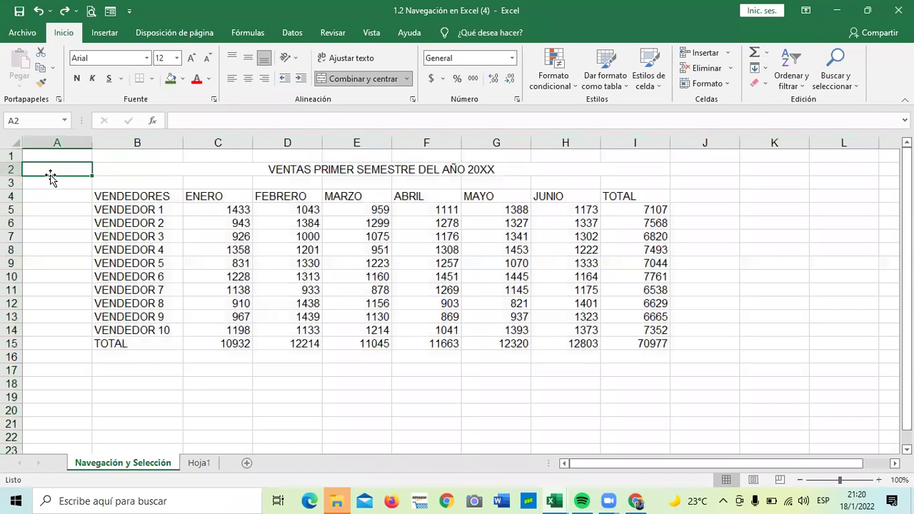
click(50, 177)
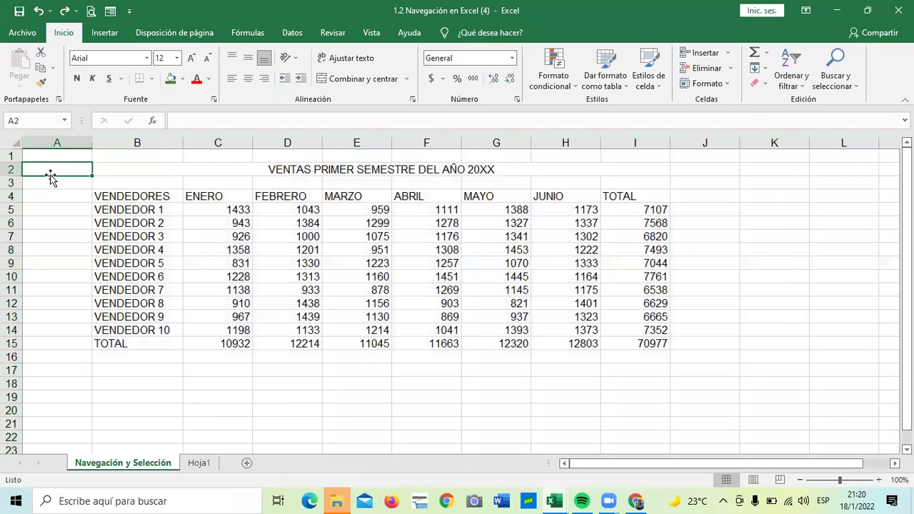
click(242, 389)
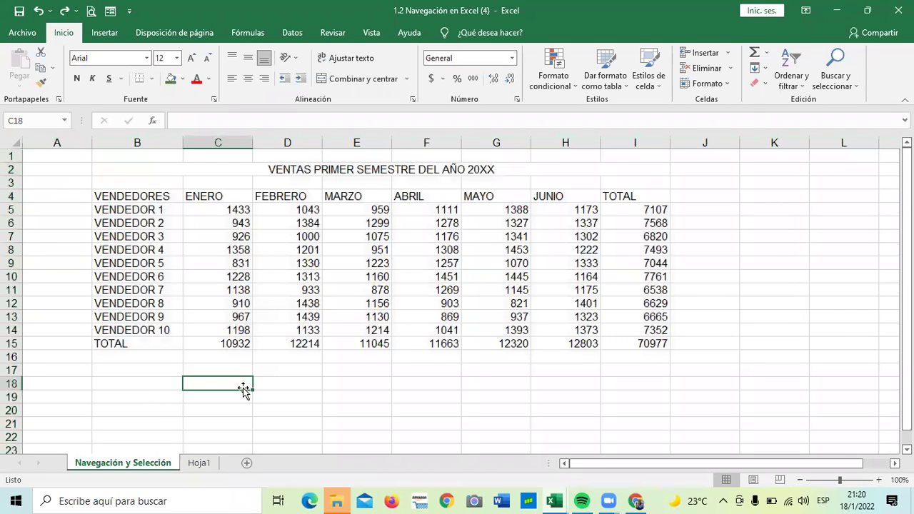
click(318, 388)
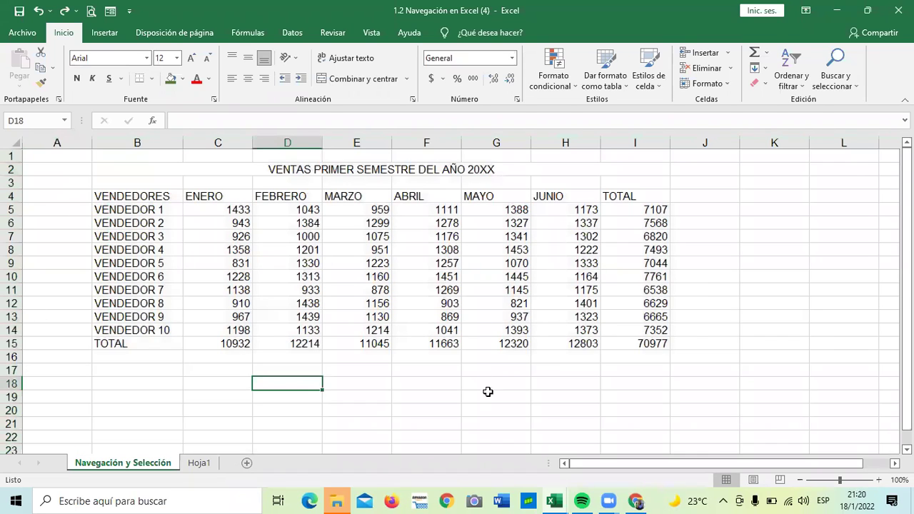
click(491, 397)
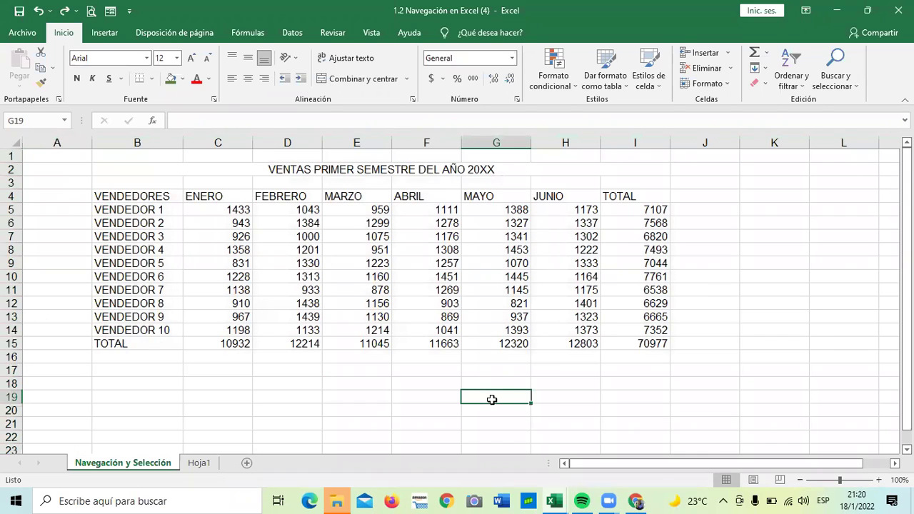
Step: Select the whole of column K several times, clearing the selection at an empty neighbouring cell each time and ending at L7
click(778, 142)
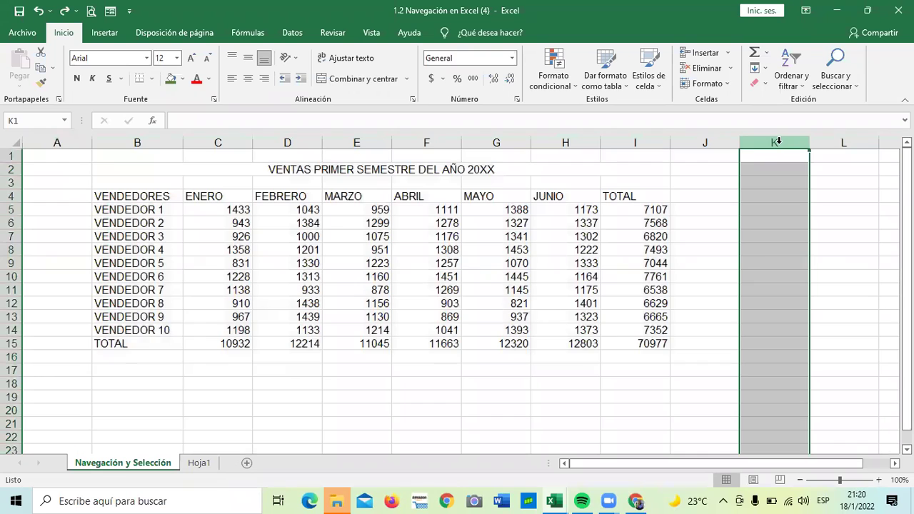
click(874, 263)
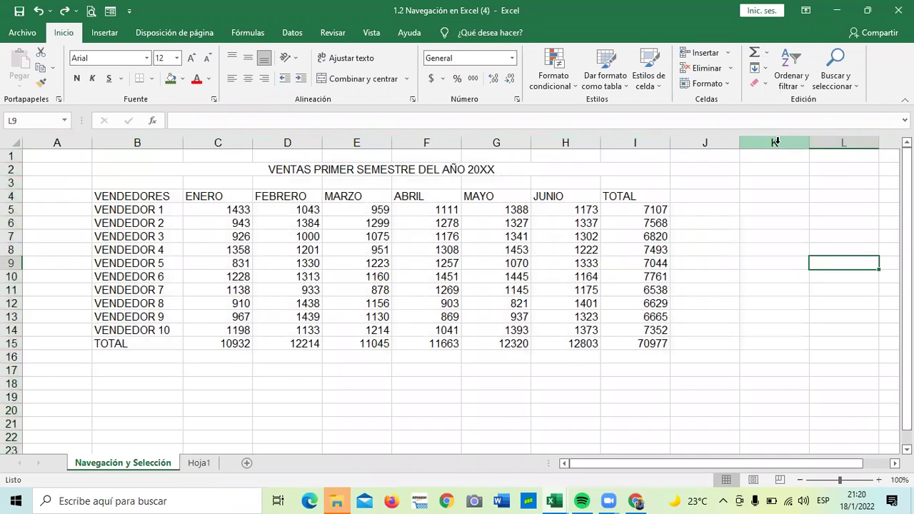
click(776, 142)
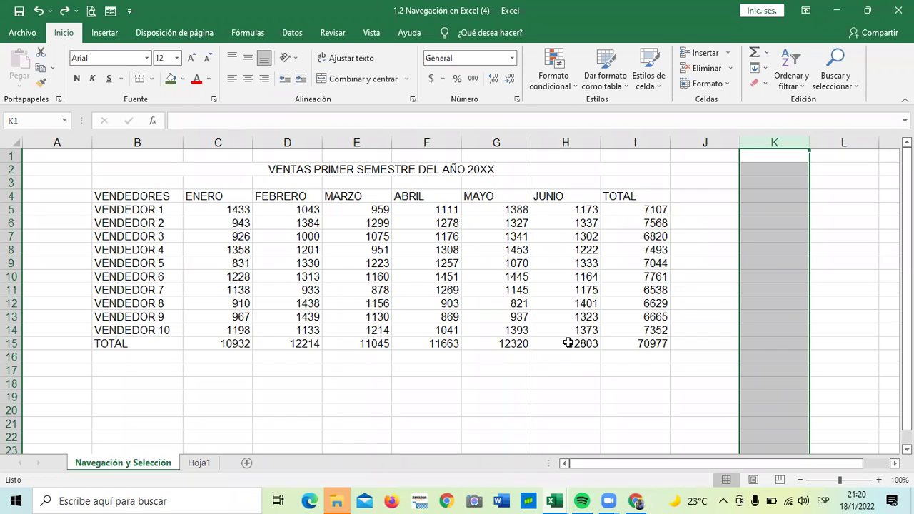
click(703, 385)
click(762, 141)
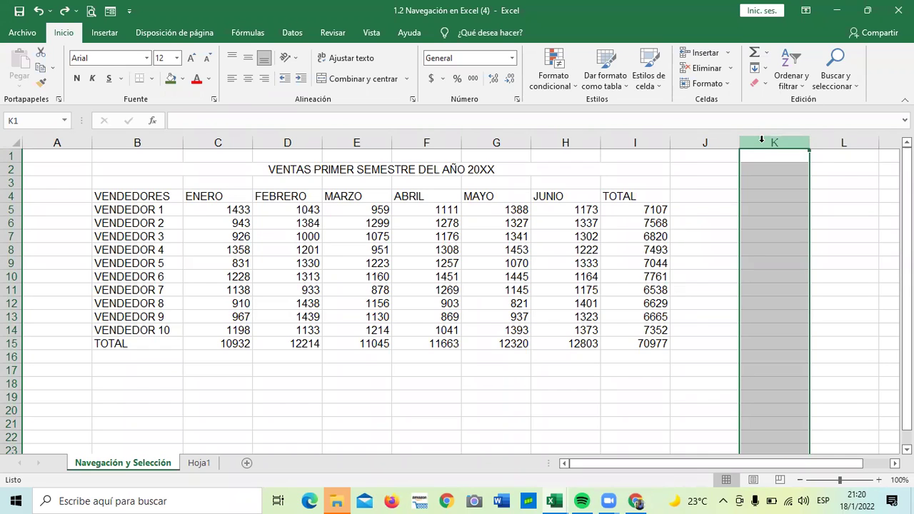
click(843, 248)
click(775, 142)
click(846, 232)
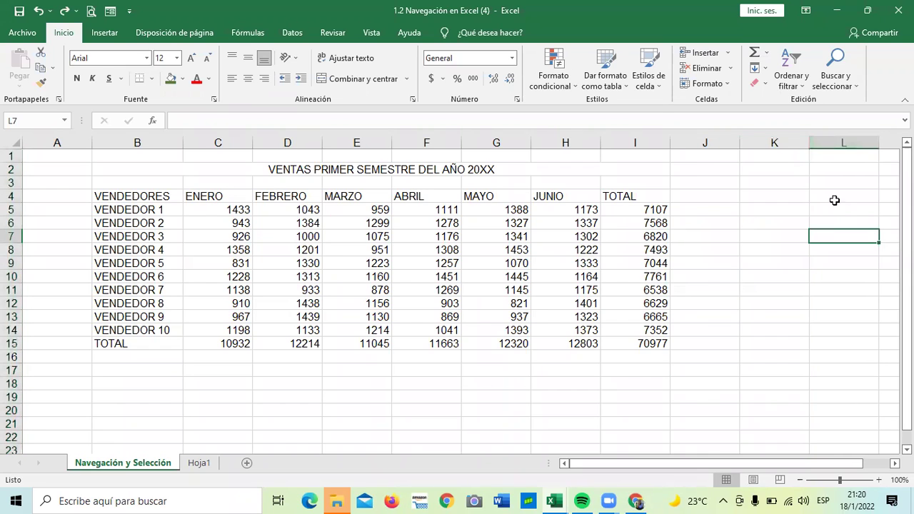
Step: From K2, jump to the last column of the sheet at XFD2 and back to the title in B2
click(767, 169)
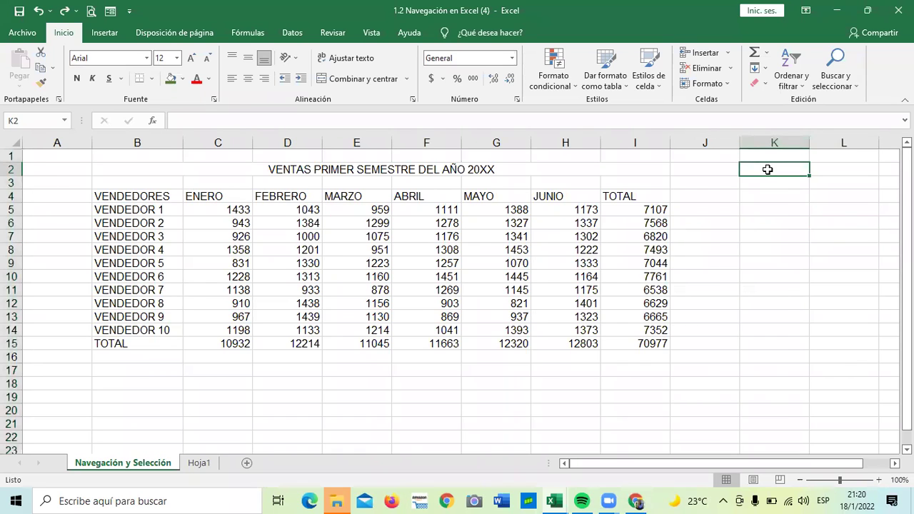
key(ctrl+Right)
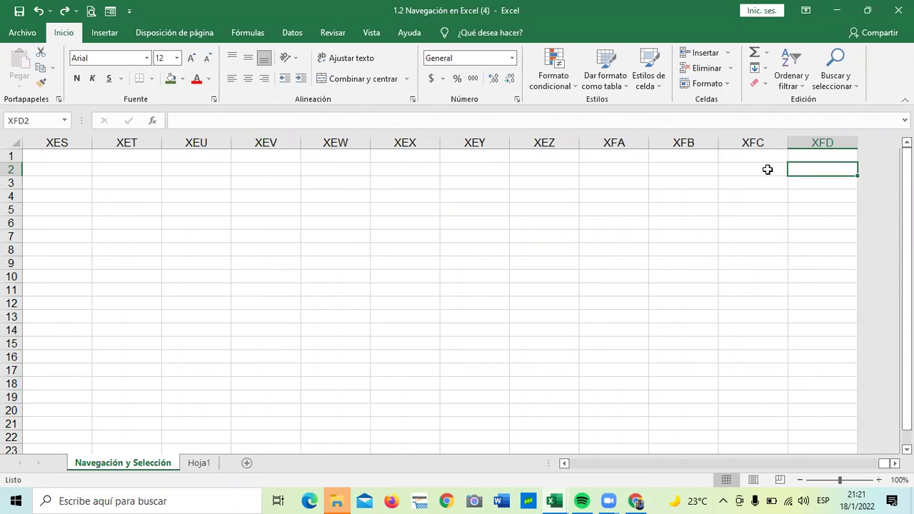
key(ctrl+Left)
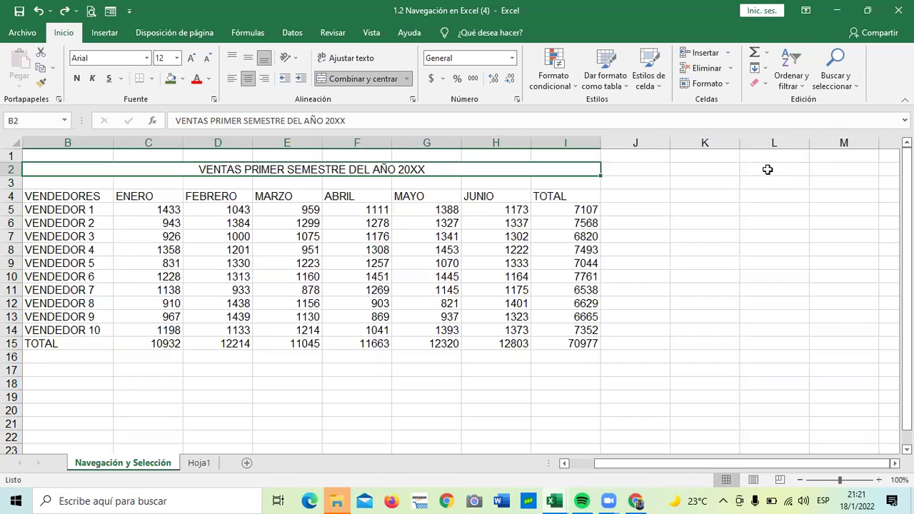
Step: From K2, jump down to the last row of the sheet at K1048576 and back up to K1
click(704, 174)
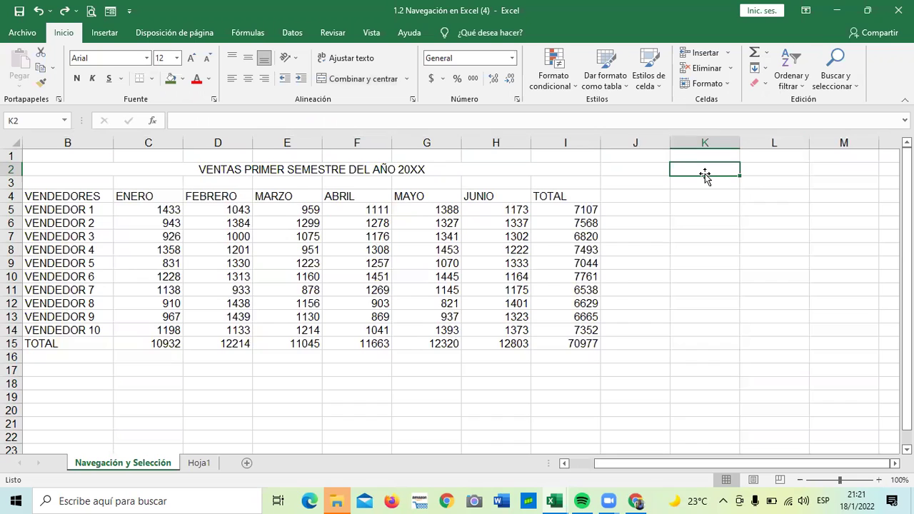
key(ctrl+Down)
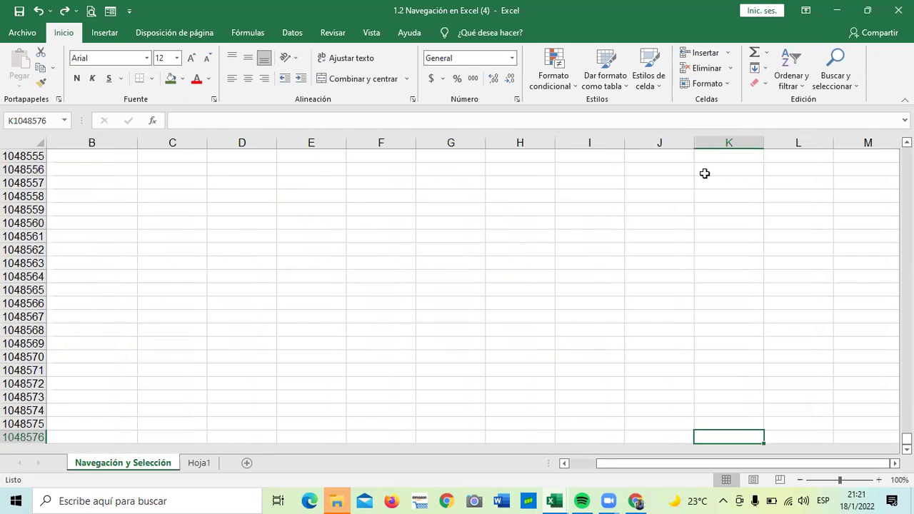
key(ctrl+Up)
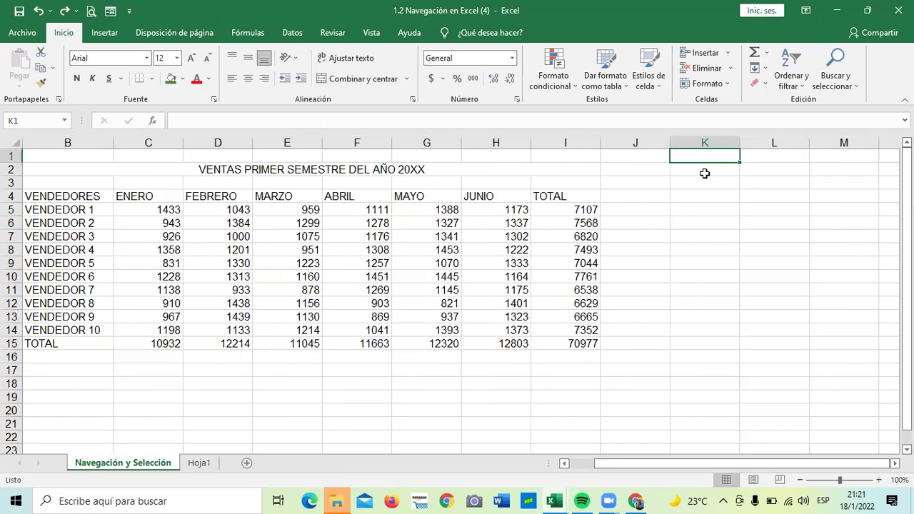
Step: Select the sales table with its title, B2:I15, then clear the selection at J12 and K11
click(682, 247)
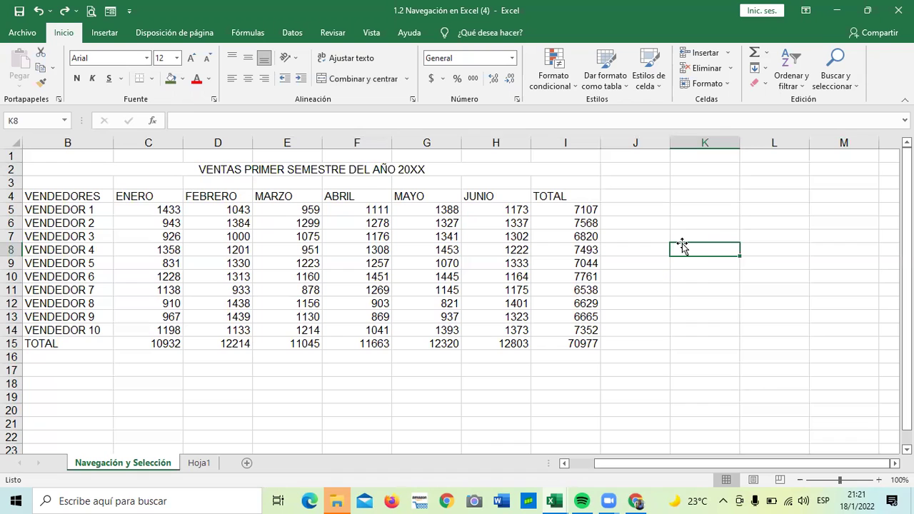
click(373, 405)
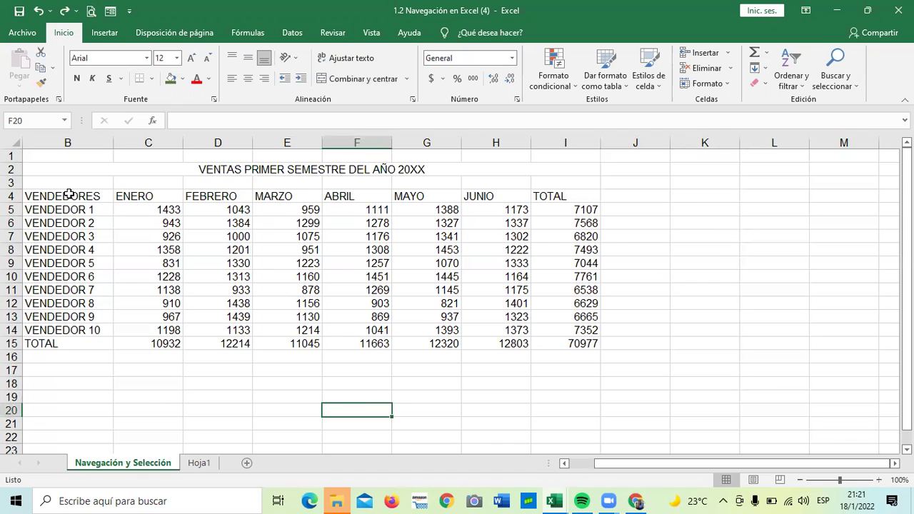
drag(167, 189, 429, 343)
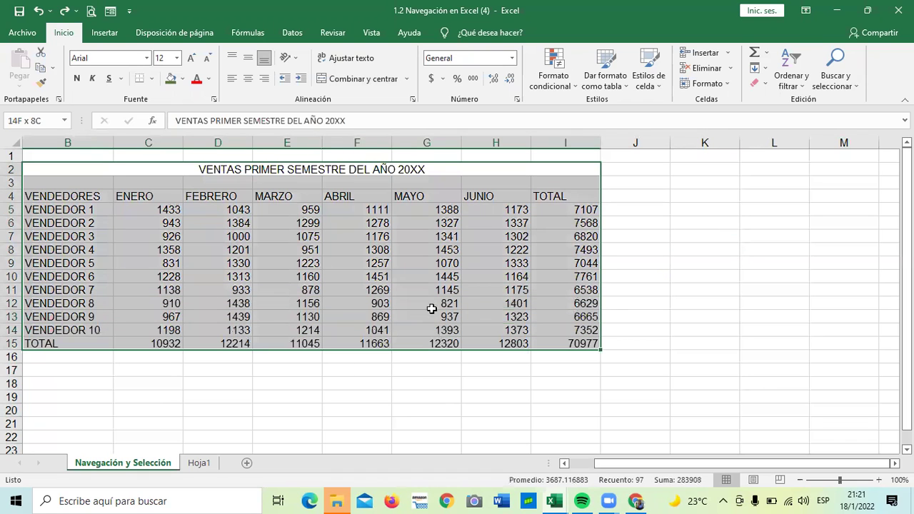
click(661, 303)
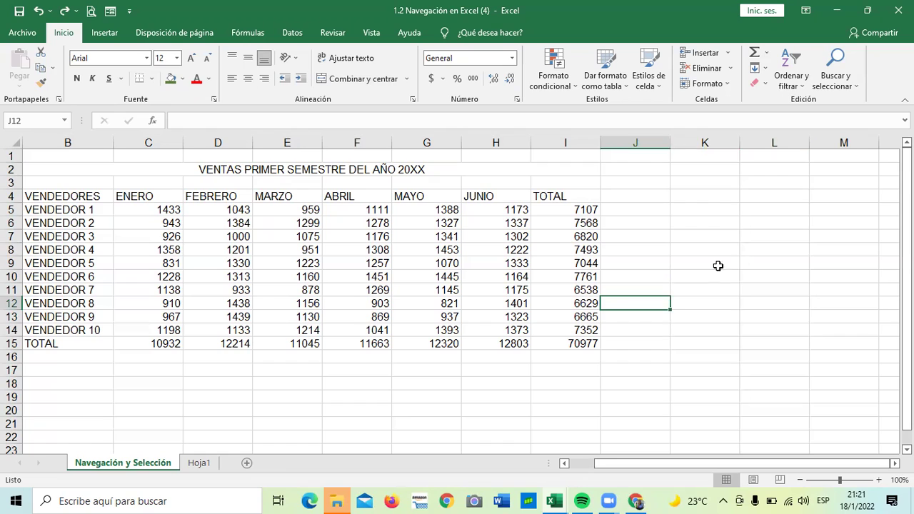
click(726, 291)
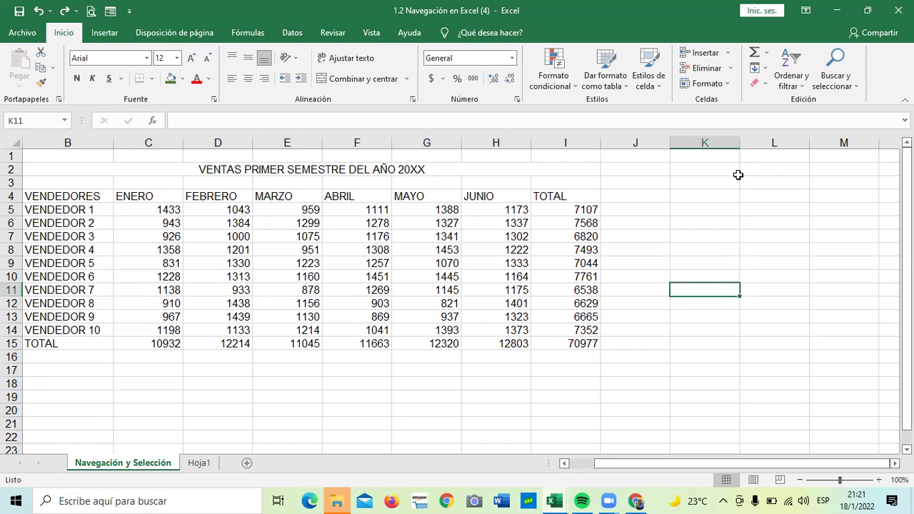
Step: Select column K twice, clearing the selection at L9 and K14, then at M7, and finish on cell K5
click(697, 138)
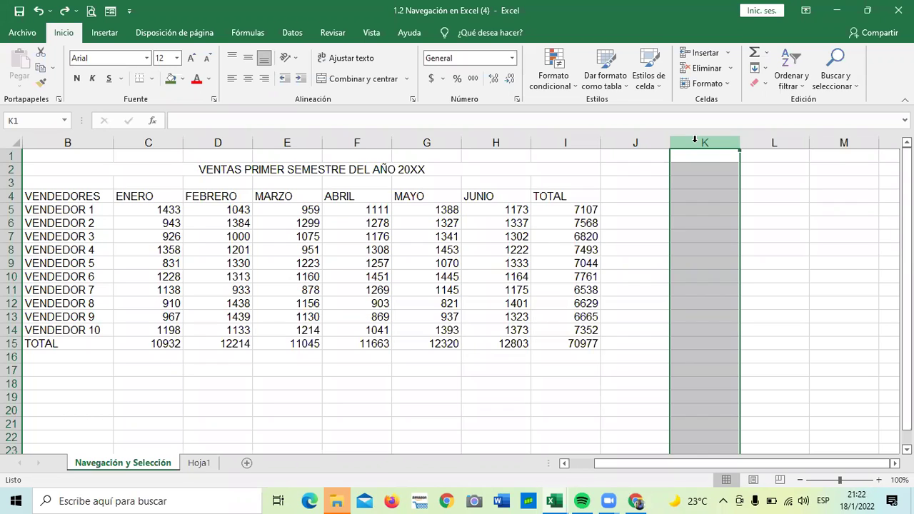
click(778, 261)
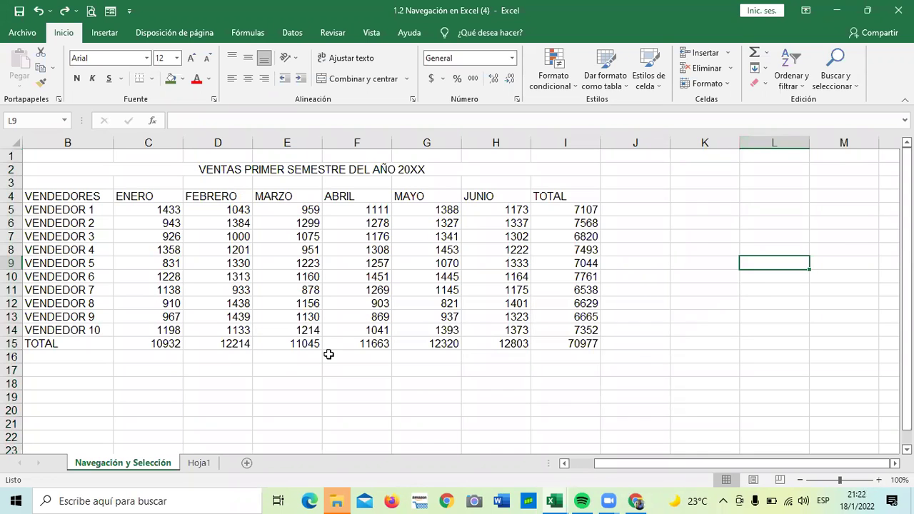
scroll(497, 327, down, 3)
scroll(497, 327, up, 3)
click(704, 330)
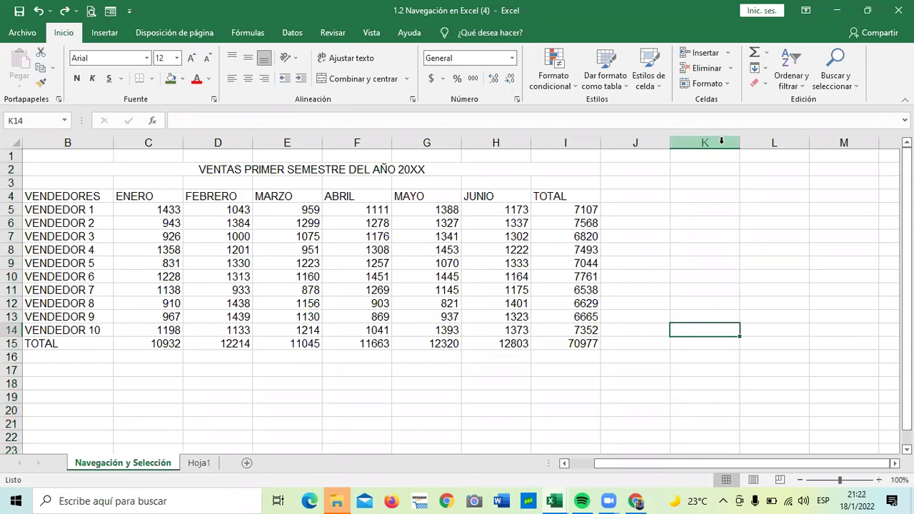
click(691, 141)
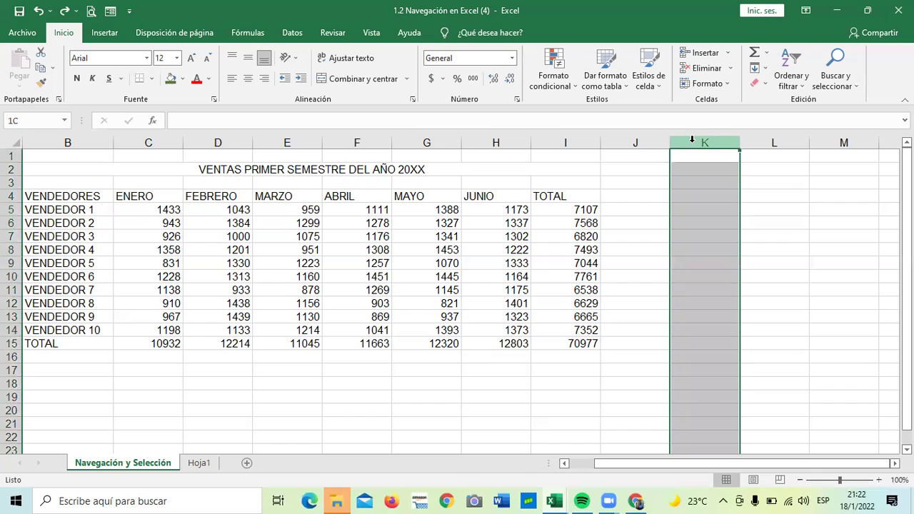
click(819, 234)
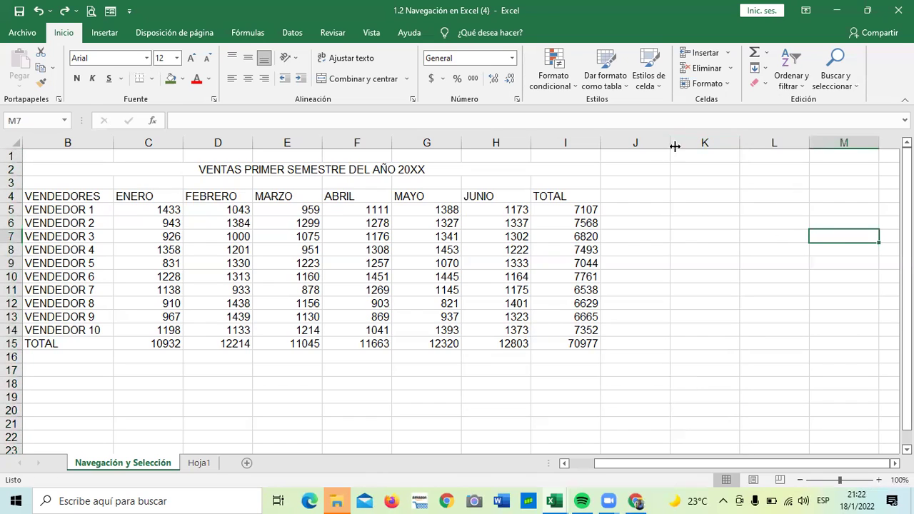
click(689, 206)
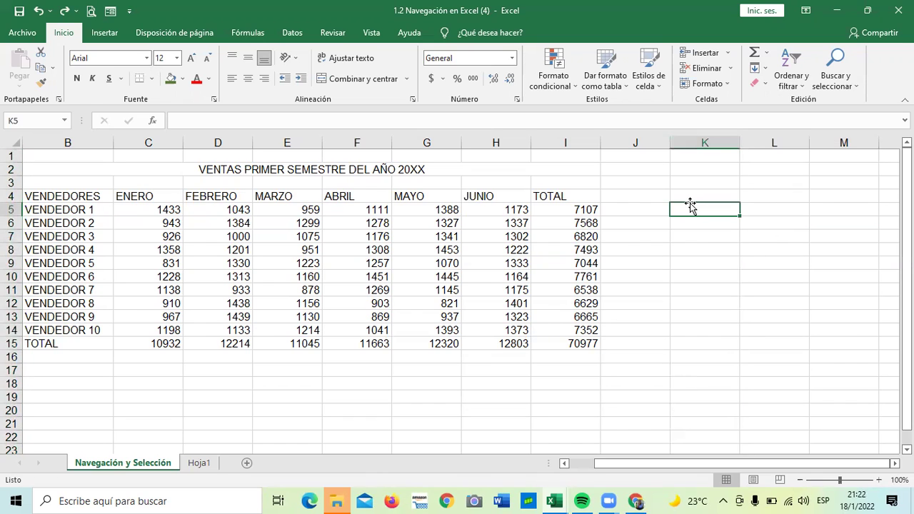
Step: Hide all columns from K through the sheet's last column, XFD
click(692, 279)
click(679, 383)
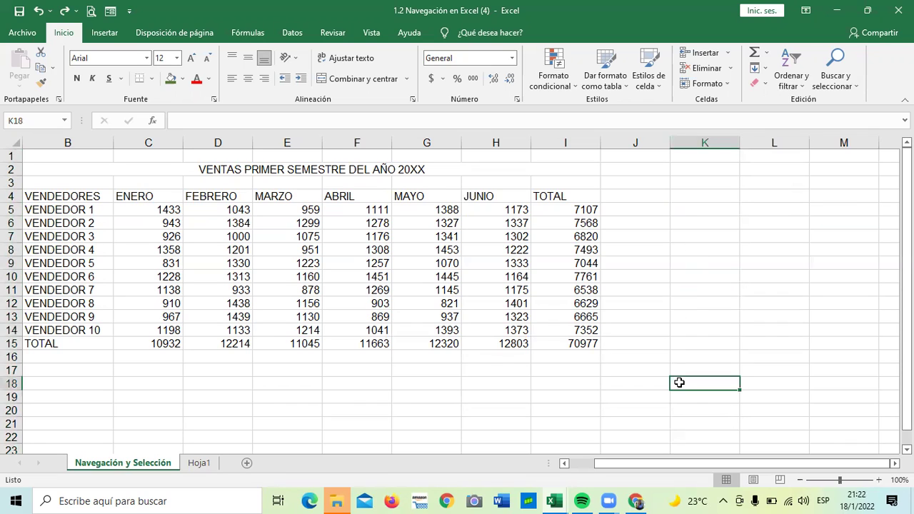
click(701, 140)
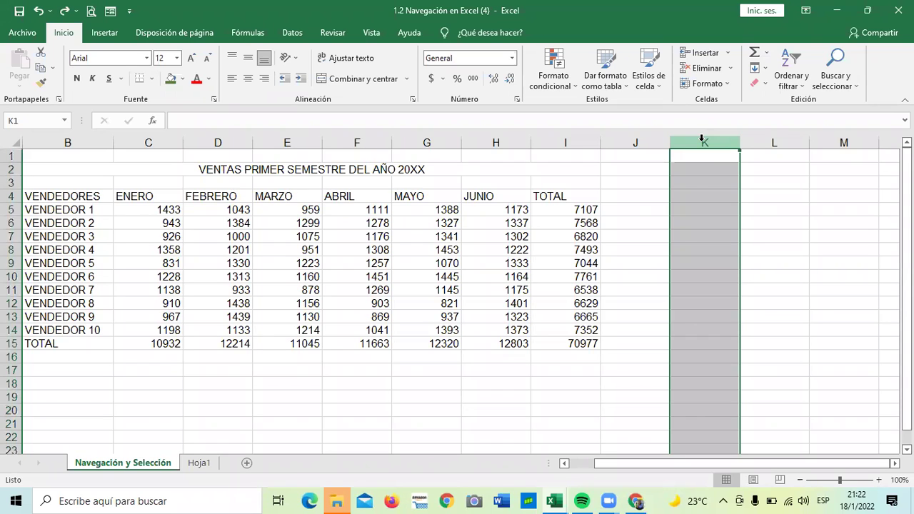
key(ctrl+shift+Right)
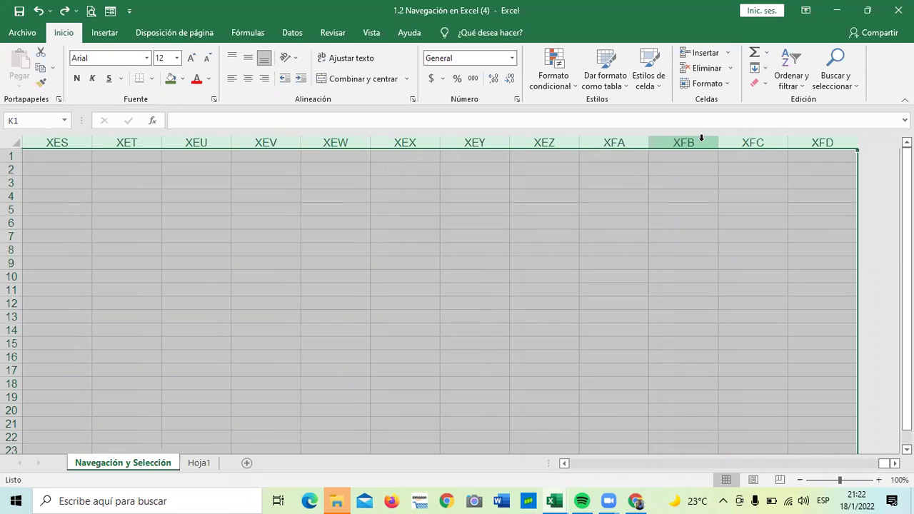
right_click(447, 198)
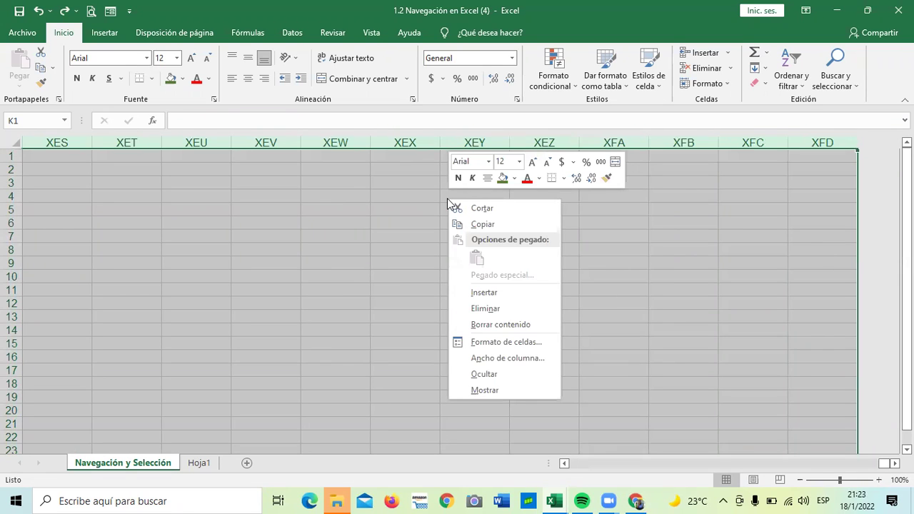
click(484, 374)
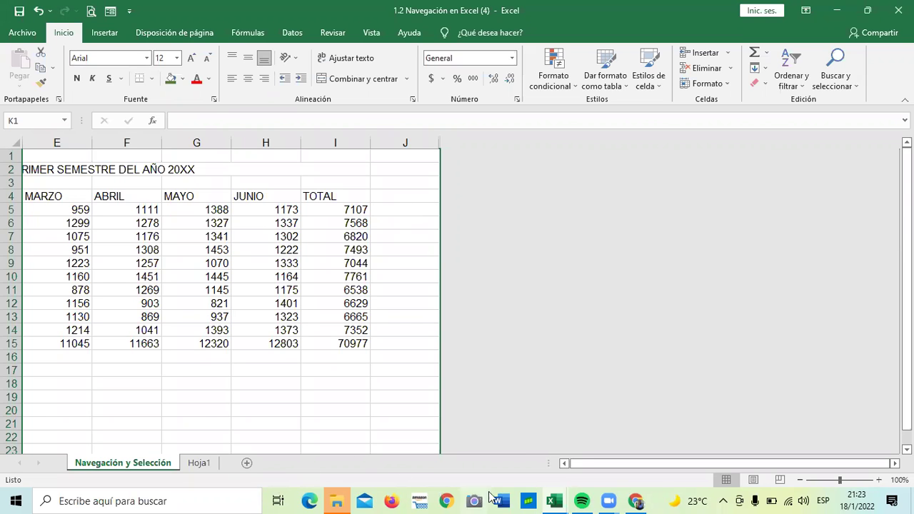
Step: Hide all rows below the sales table, from row 18 through the sheet's last row, 1048576
click(563, 463)
click(563, 464)
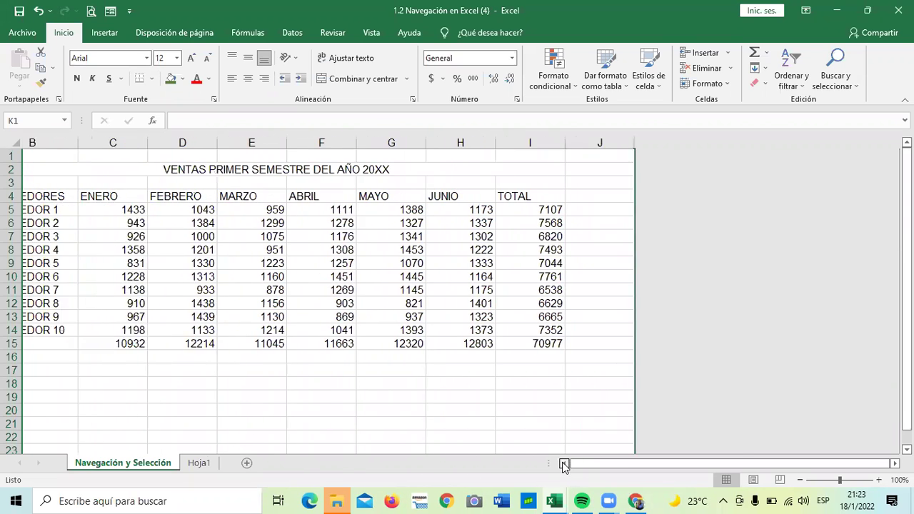
click(564, 463)
click(564, 464)
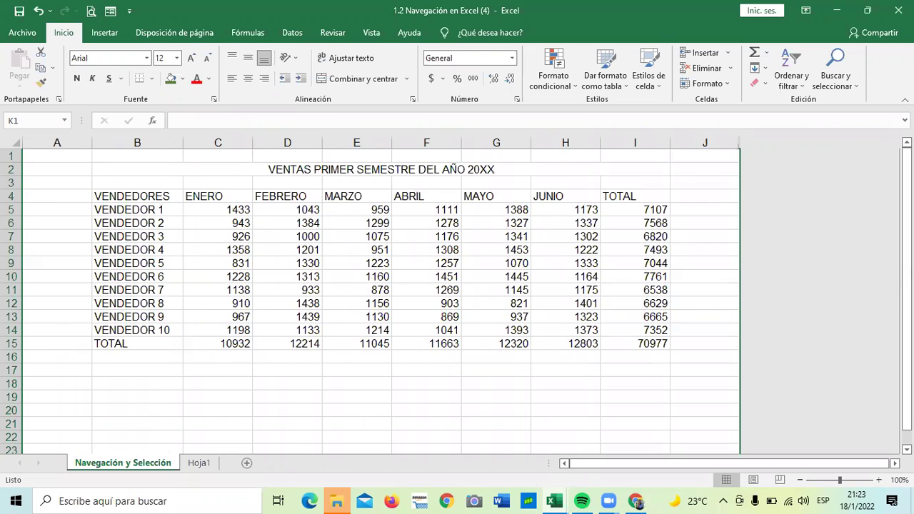
scroll(785, 293, down, 3)
scroll(687, 322, up, 3)
scroll(742, 280, down, 3)
scroll(742, 280, down, 1)
scroll(735, 275, up, 4)
scroll(357, 370, down, 1)
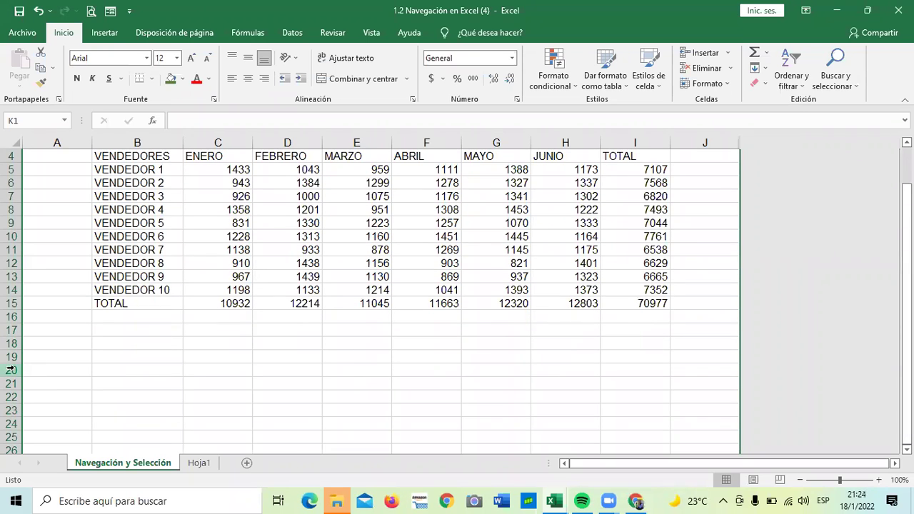
click(11, 343)
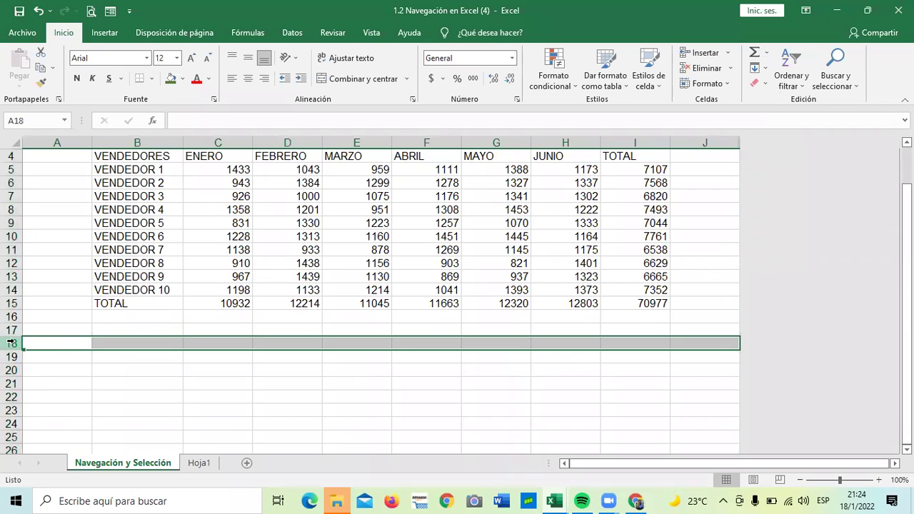
key(ctrl+shift+Down)
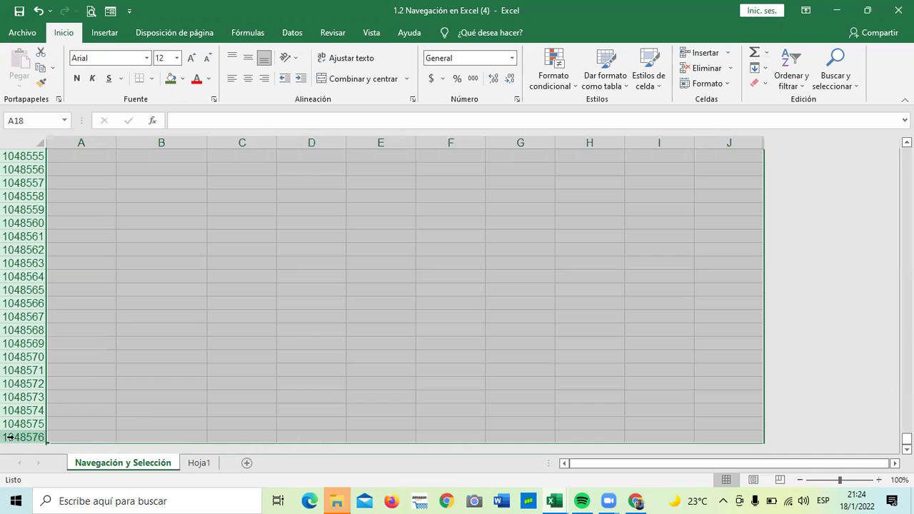
right_click(178, 301)
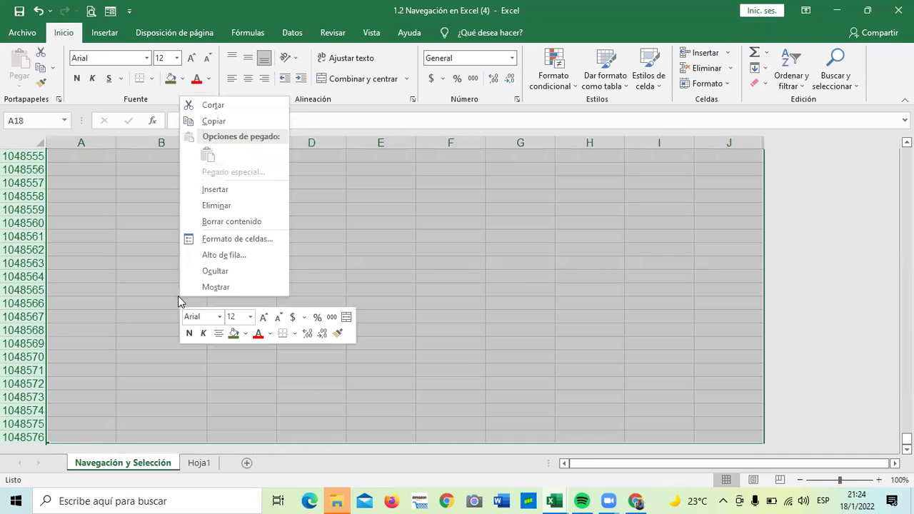
click(226, 269)
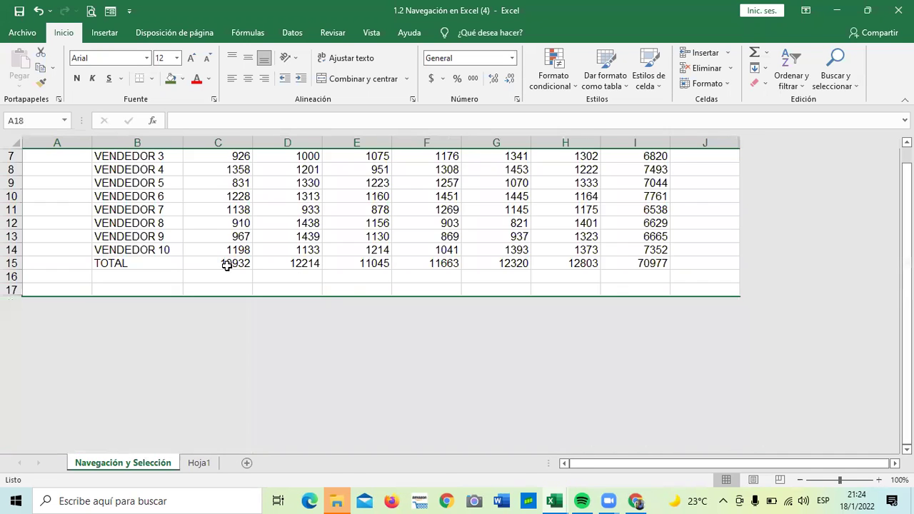
Step: Try to unhide the columns beyond J using a selection of columns I and J
scroll(404, 322, up, 1)
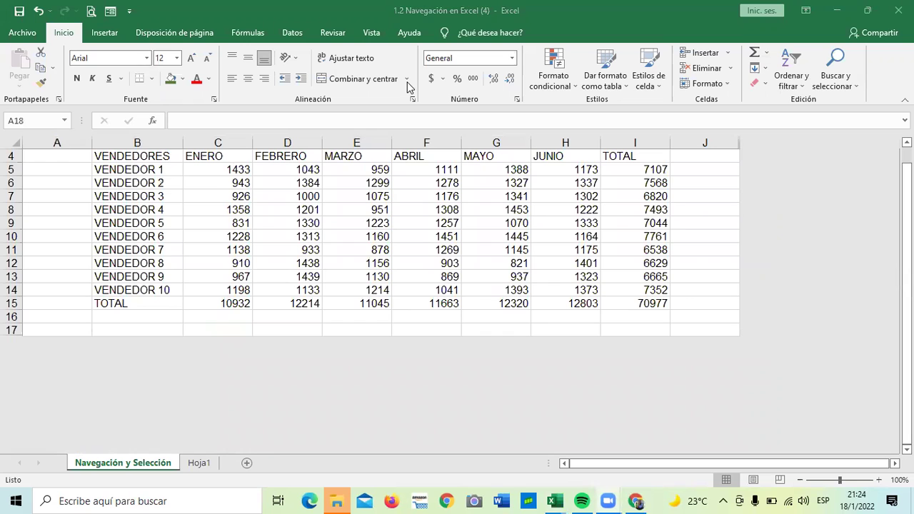
scroll(528, 364, up, 1)
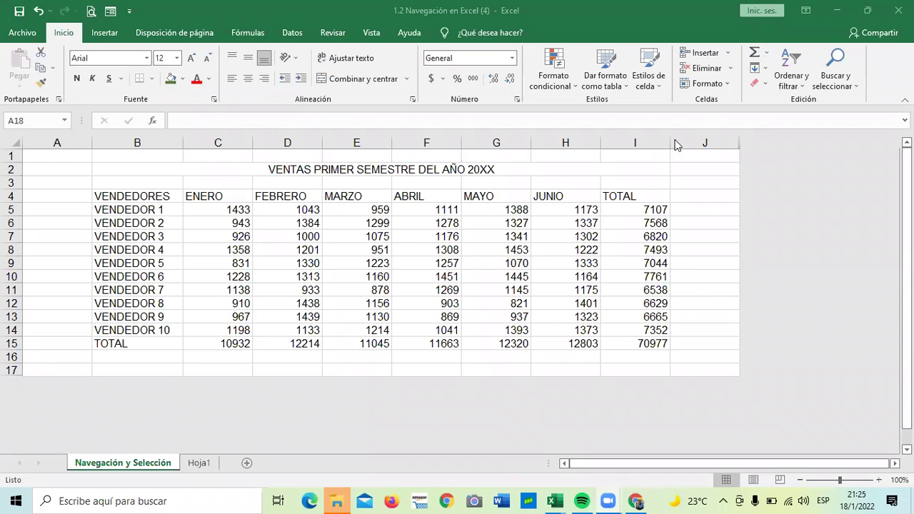
click(647, 141)
drag(648, 141, 713, 138)
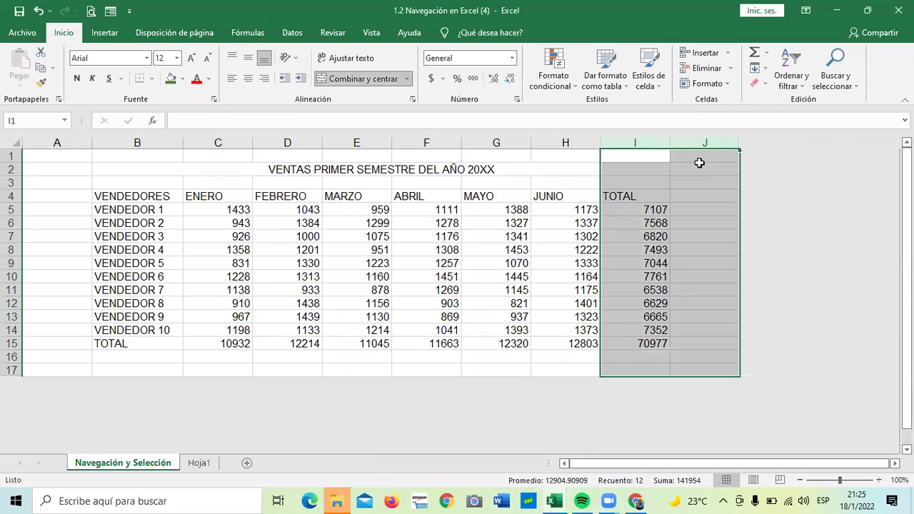
right_click(698, 169)
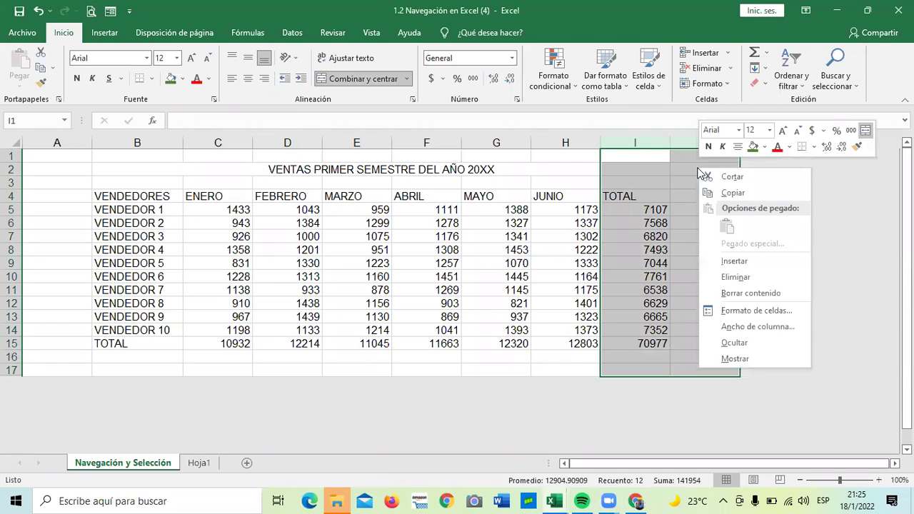
click(734, 358)
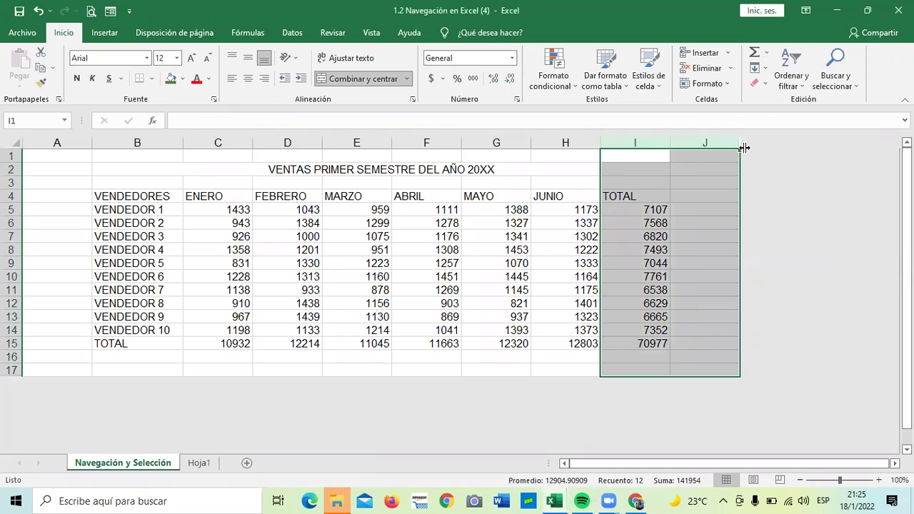
Step: Bring back the hidden columns XFD and XFC as narrow columns by widening them from the hidden edge beside column J
drag(742, 144, 755, 144)
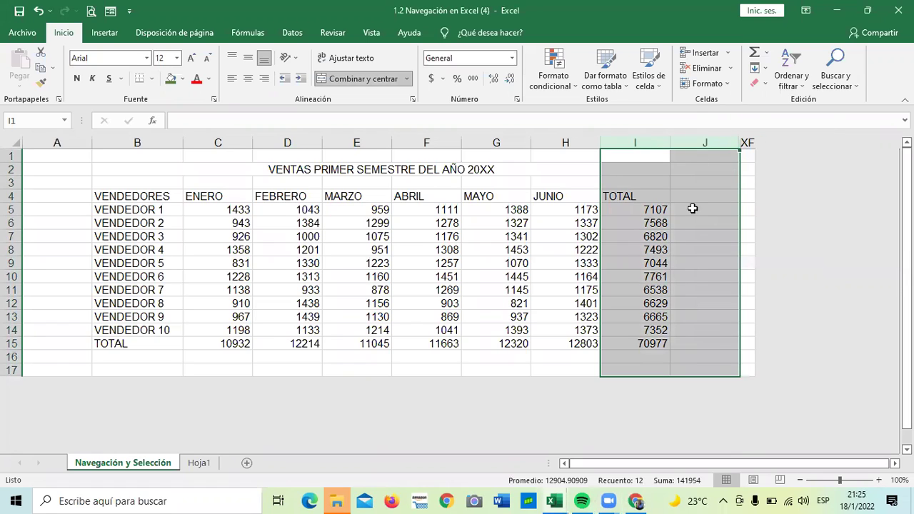
click(745, 193)
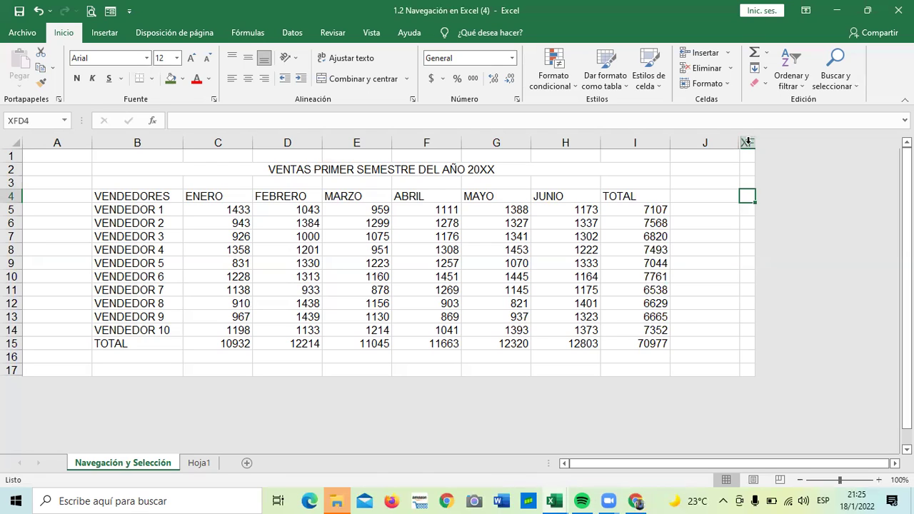
drag(742, 141, 764, 144)
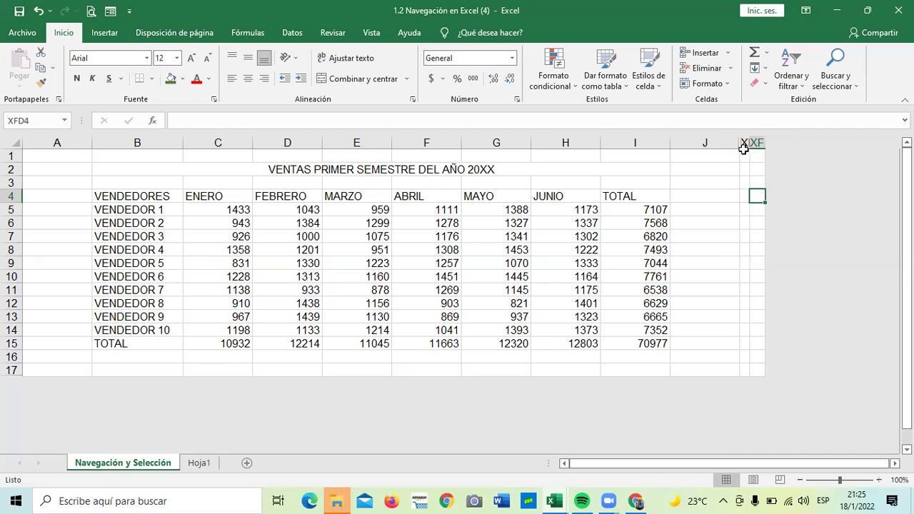
Step: Unhide all columns between J and the last columns of the sheet, then clear the selection at N13
drag(725, 140, 751, 143)
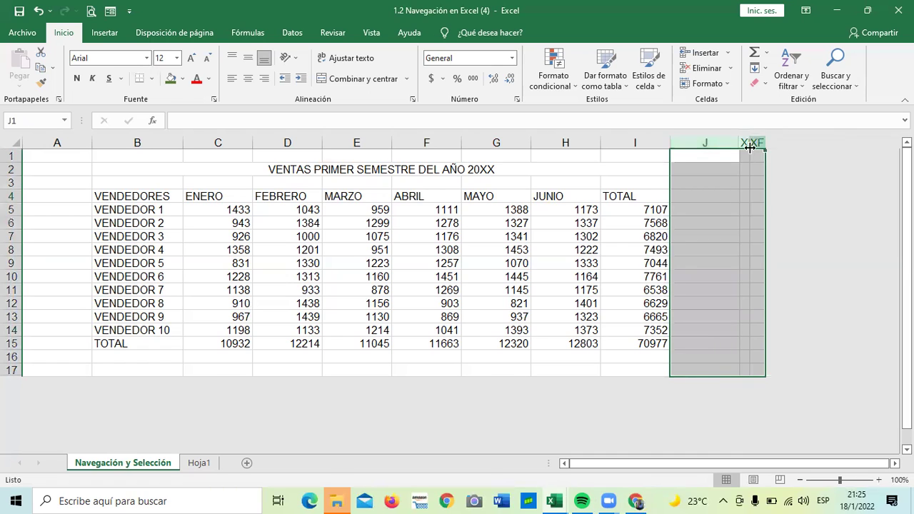
right_click(739, 184)
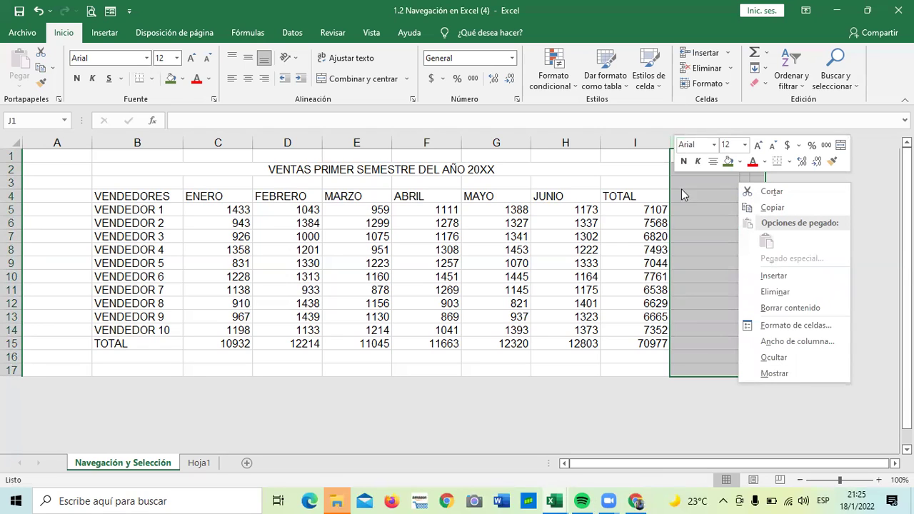
click(780, 373)
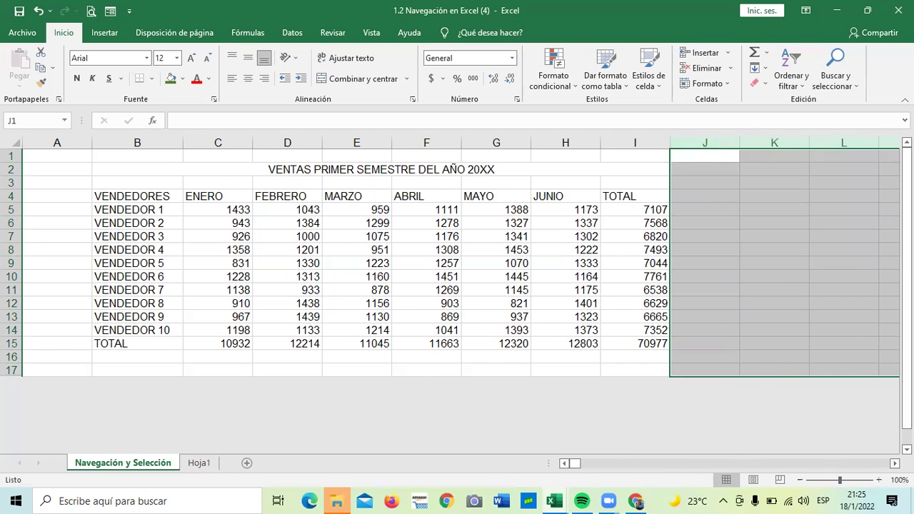
scroll(724, 356, right, 4)
click(695, 316)
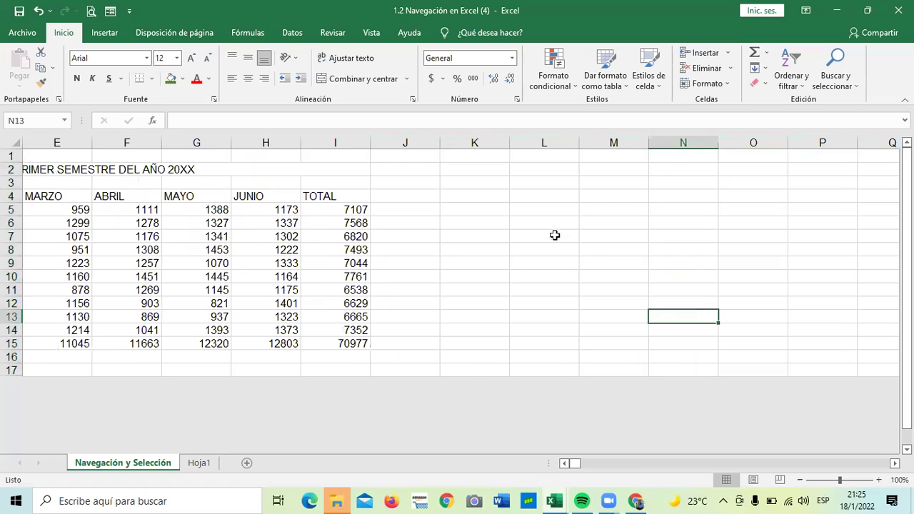
Step: Select column K as a whole, then its visible cells K1:K17 as a range, clearing the selection at M8 and finally at L11
click(511, 261)
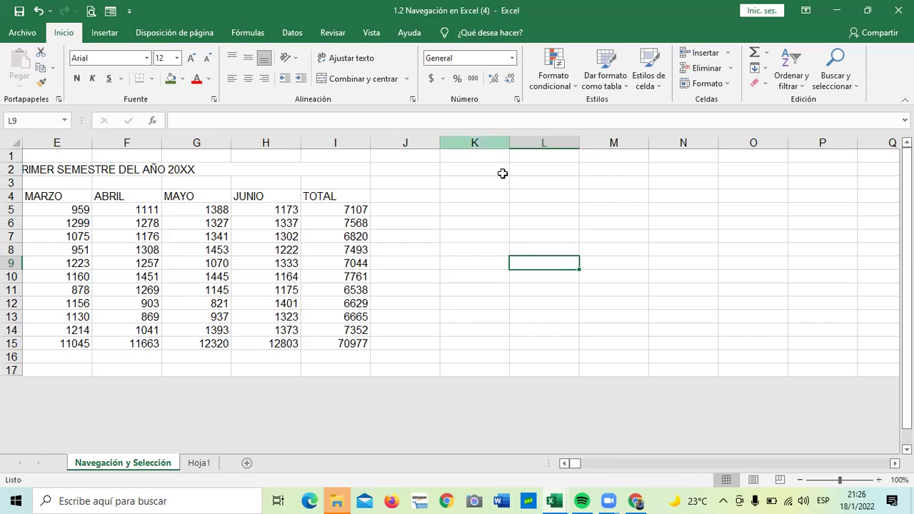
click(477, 137)
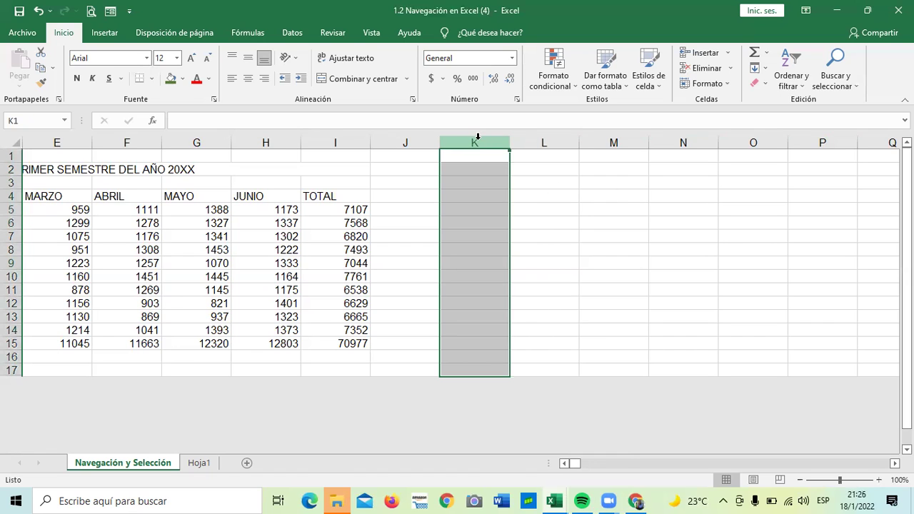
click(557, 239)
drag(464, 156, 508, 368)
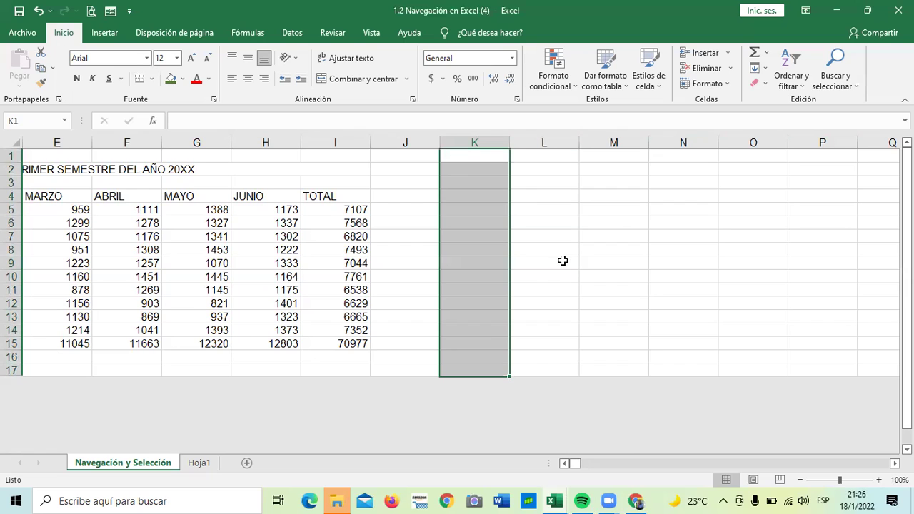
drag(515, 165, 556, 366)
click(632, 250)
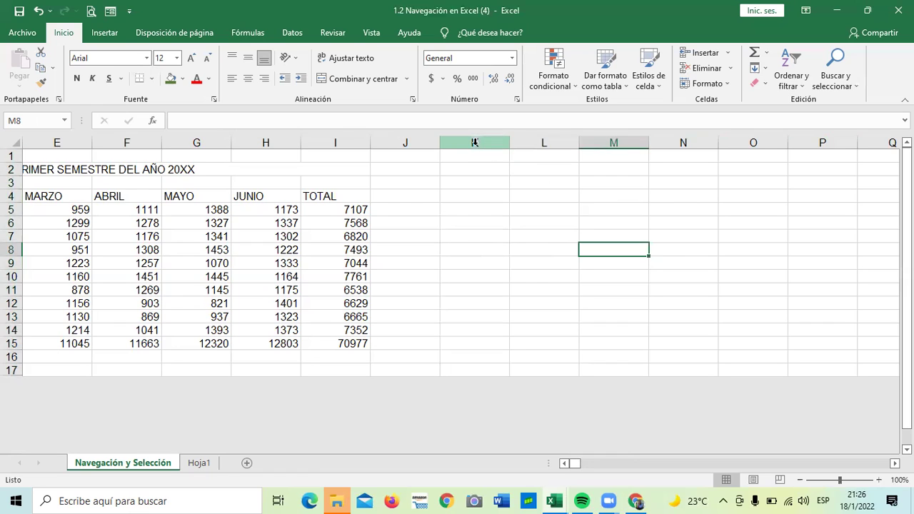
drag(467, 155, 488, 369)
click(546, 294)
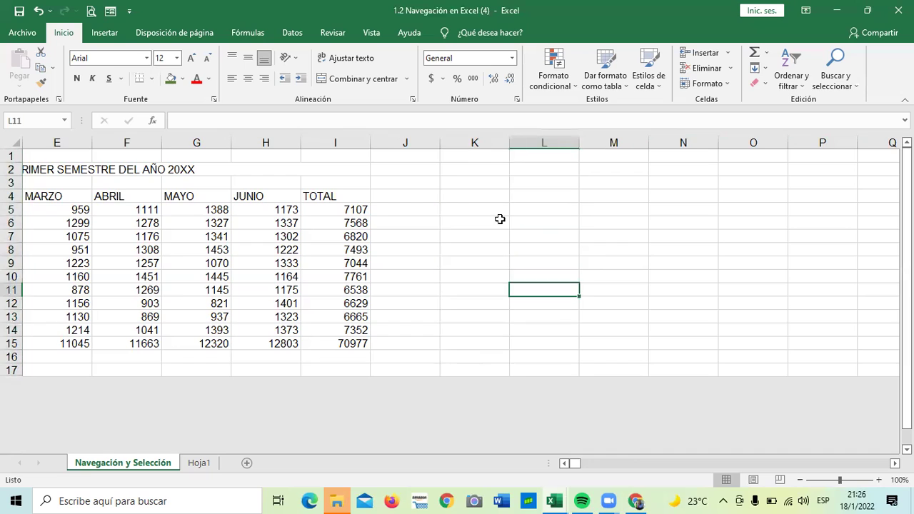
Step: Select columns K through XFD, then hide the whole Navegación y Selección sheet
click(459, 135)
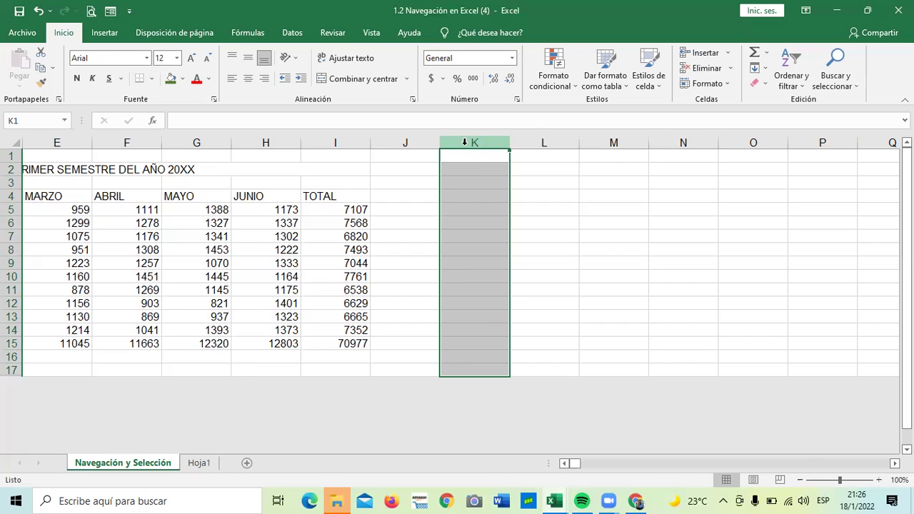
key(ctrl+shift+Right)
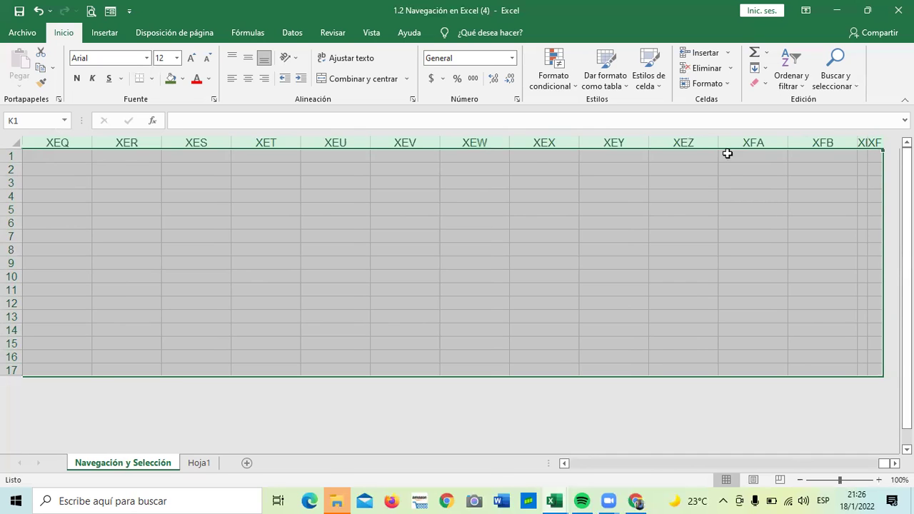
right_click(527, 202)
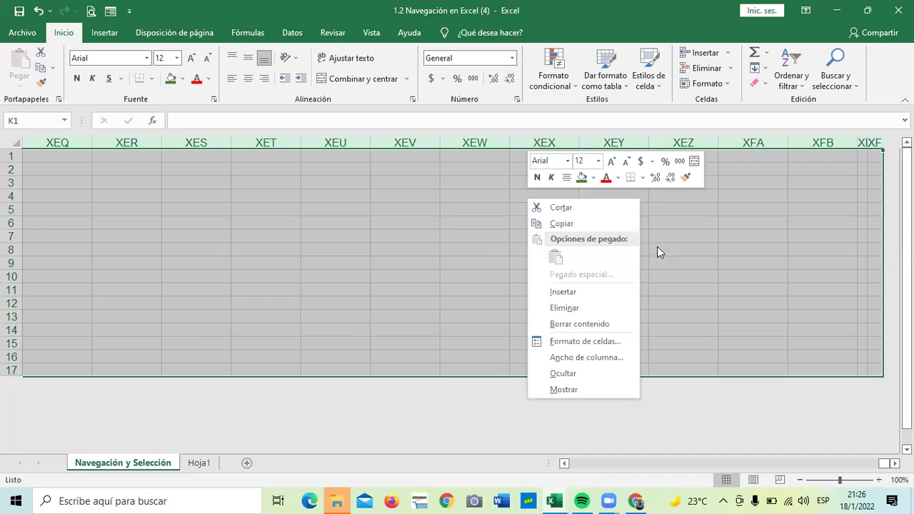
click(726, 84)
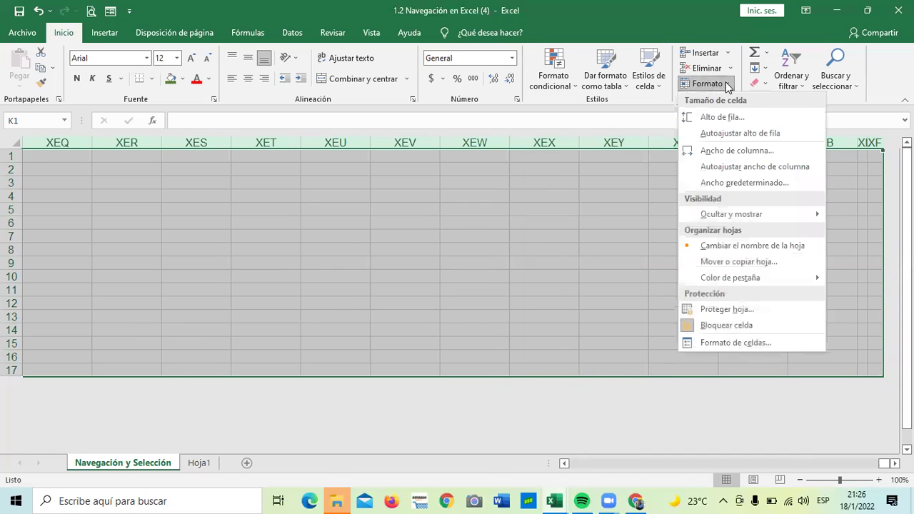
mouse_move(695, 214)
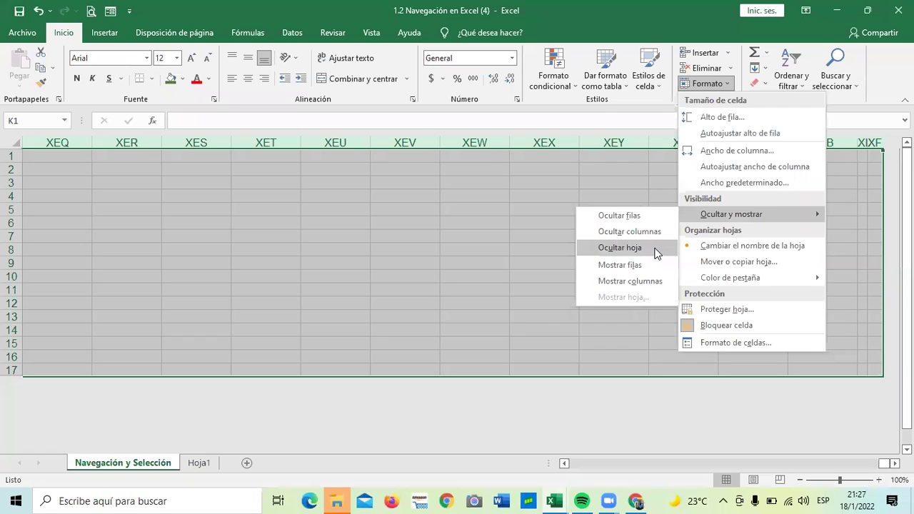
click(619, 247)
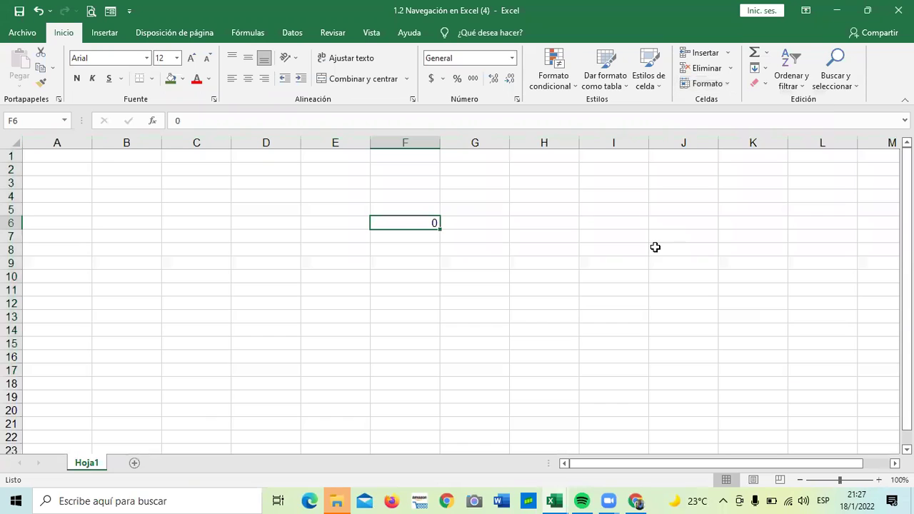
Step: Unhide the Navegación y Selección sheet
right_click(90, 469)
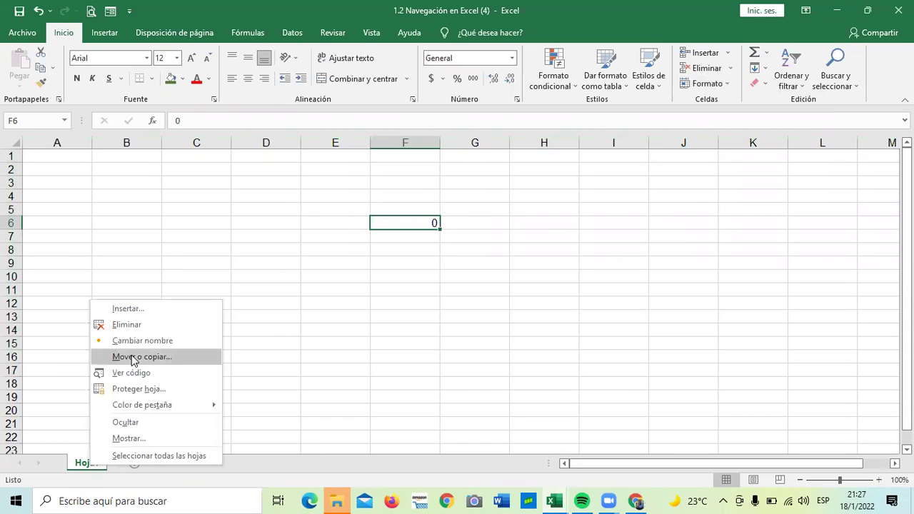
click(145, 437)
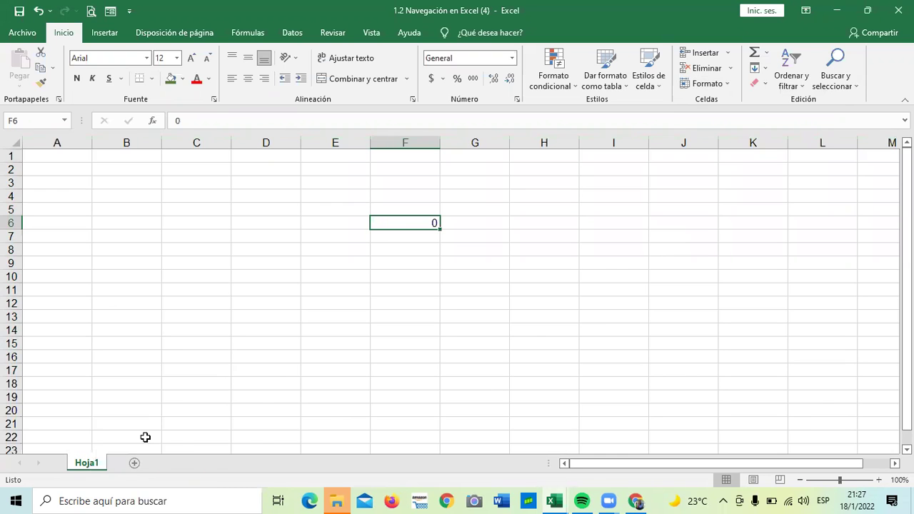
click(175, 469)
Step: Hide the selected columns K through XFD and return to the start of the sales table
click(726, 84)
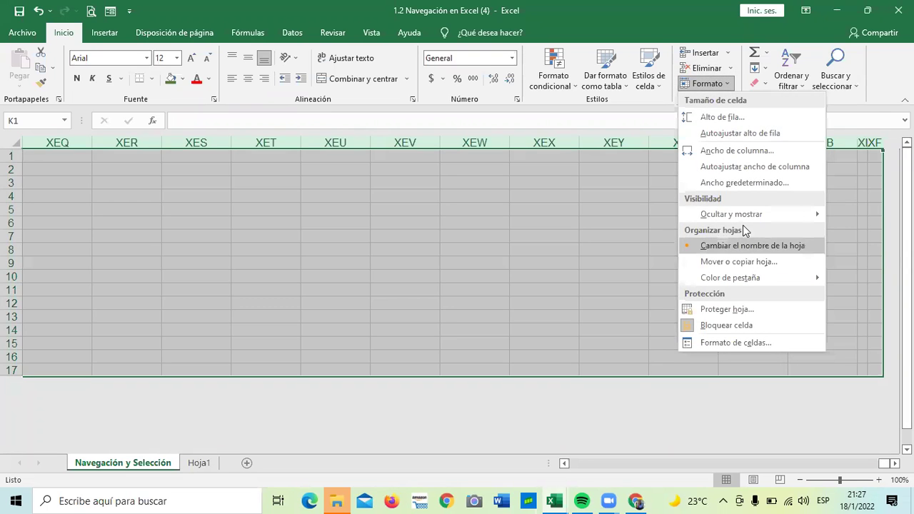
mouse_move(744, 218)
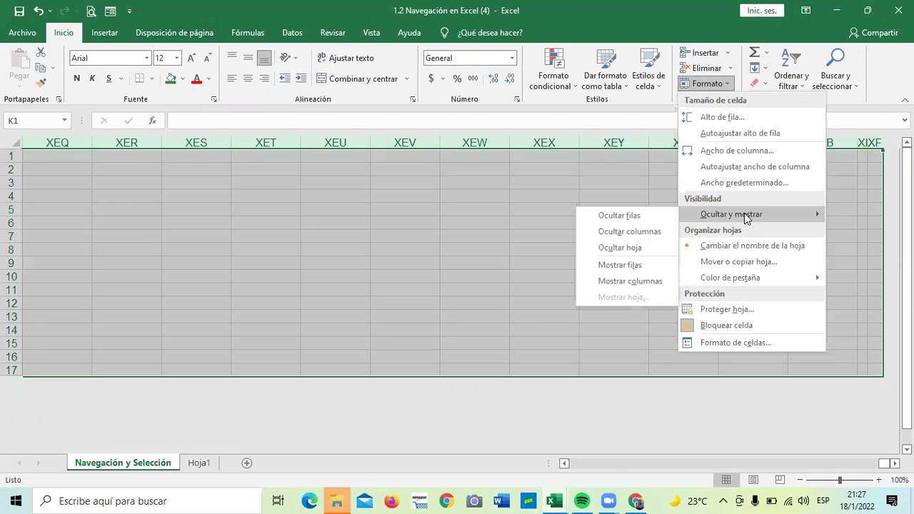
click(655, 238)
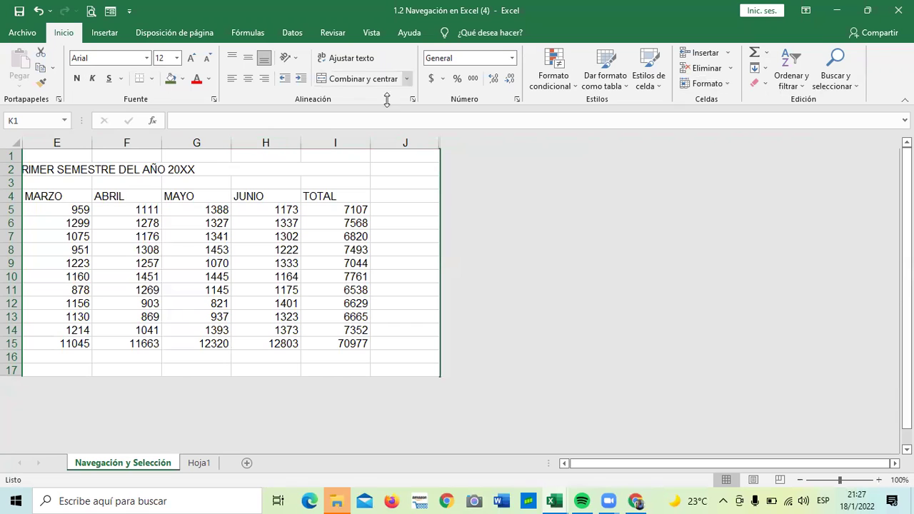
click(564, 464)
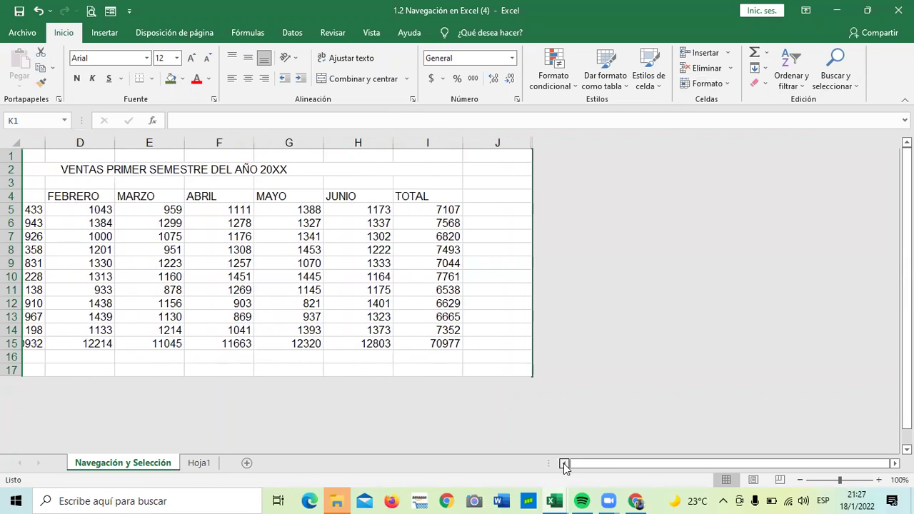
click(564, 464)
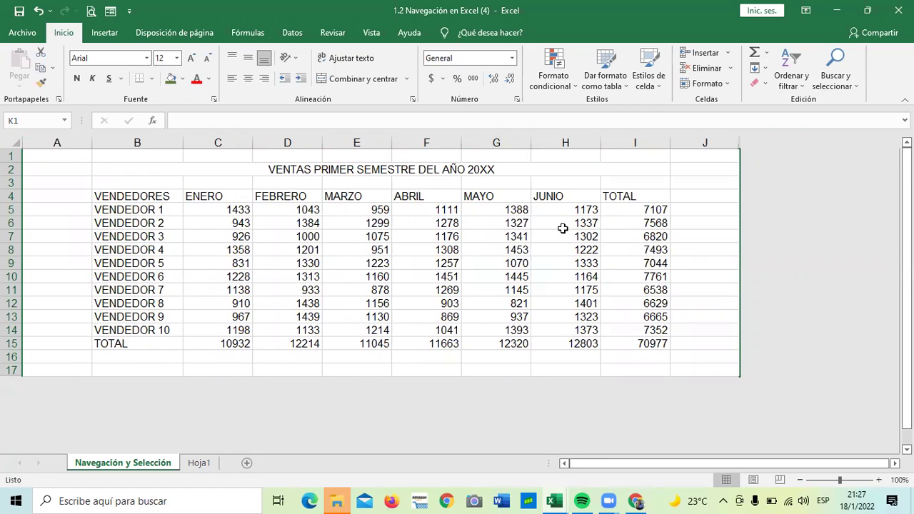
Step: Increase the height of row 17, then select rows 16 and 17 together and make both taller
click(7, 370)
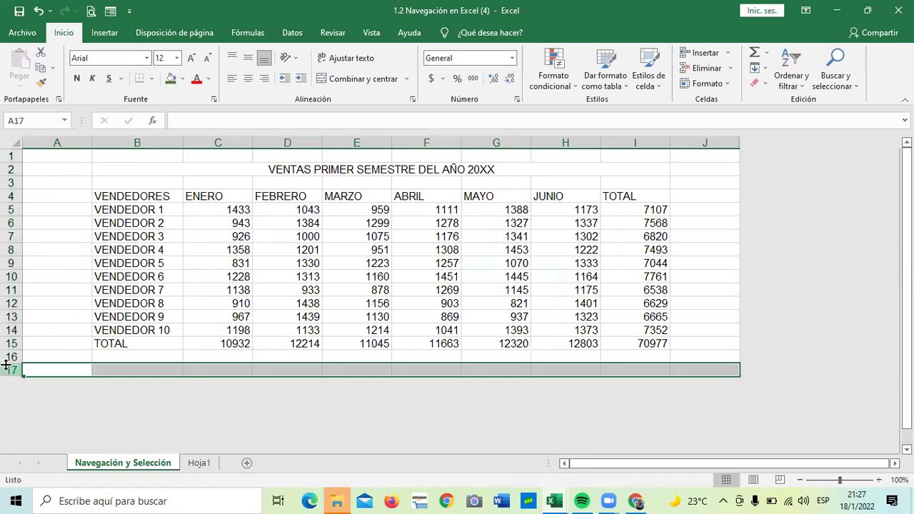
drag(7, 375, 10, 388)
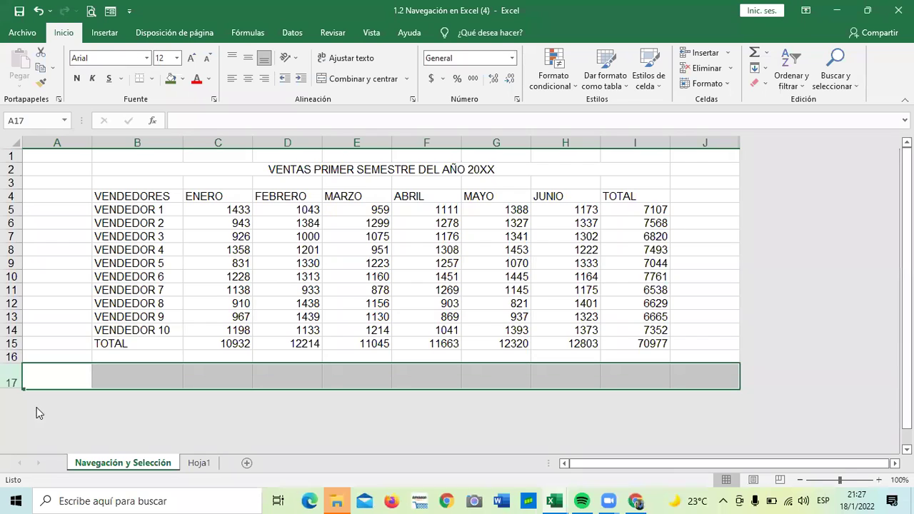
drag(11, 357, 10, 381)
right_click(10, 369)
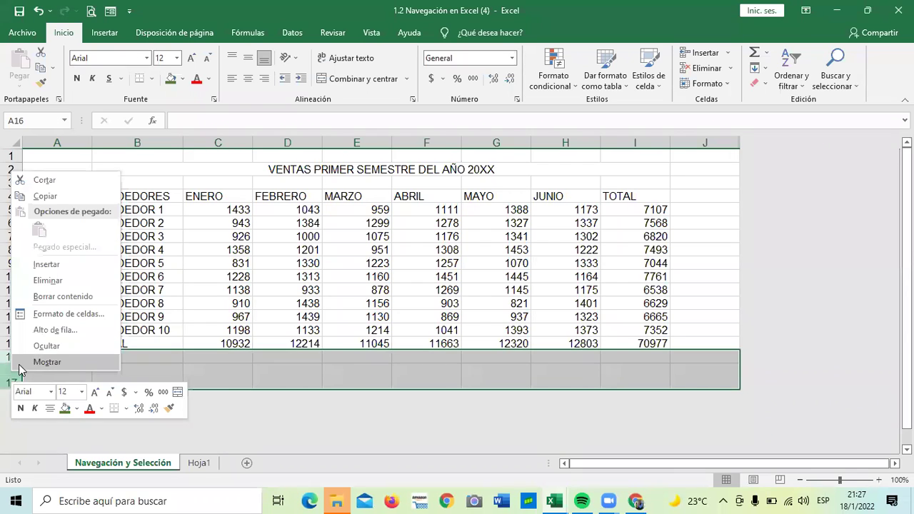
click(18, 359)
drag(10, 388, 15, 400)
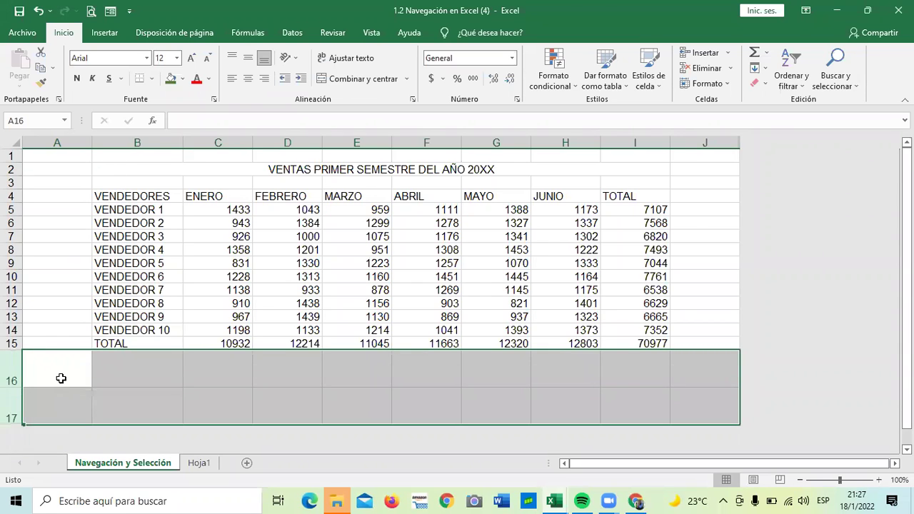
Step: Reduce the height of the selected rows 16 and 17 in two passes
scroll(61, 378, down, 3)
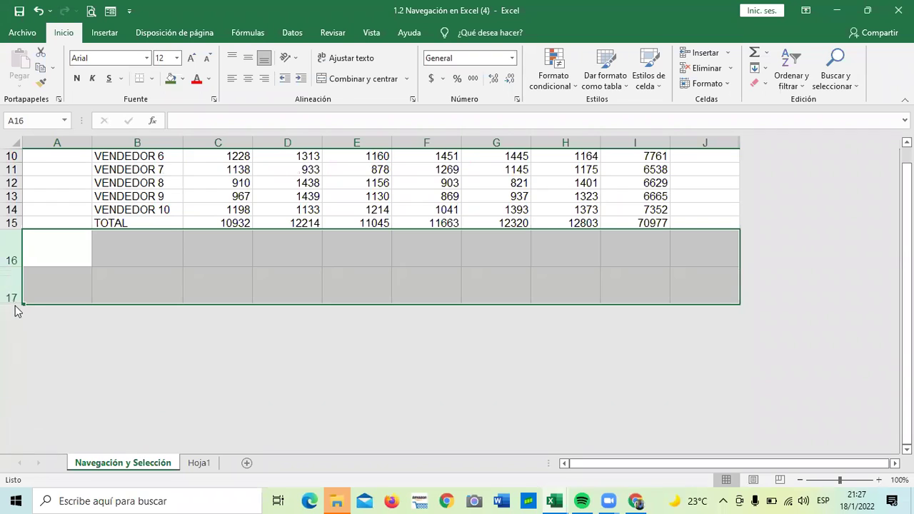
drag(13, 303, 15, 260)
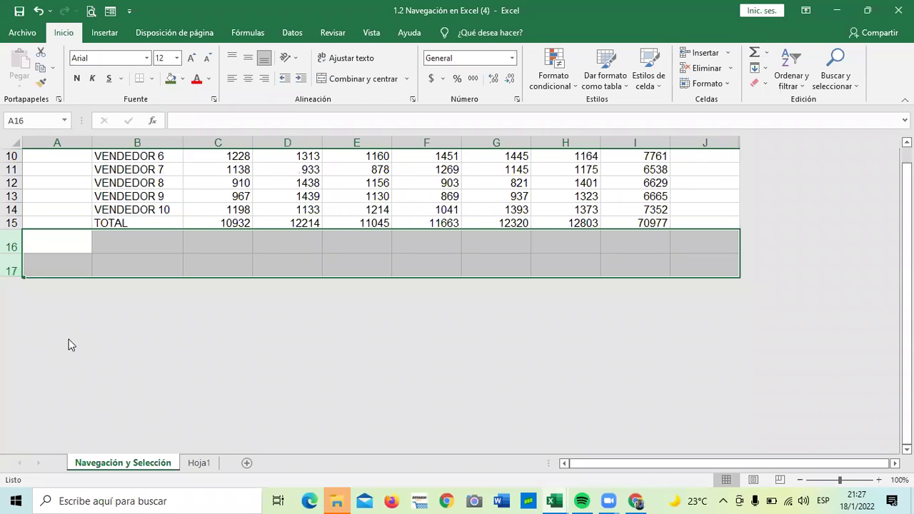
drag(12, 278, 12, 272)
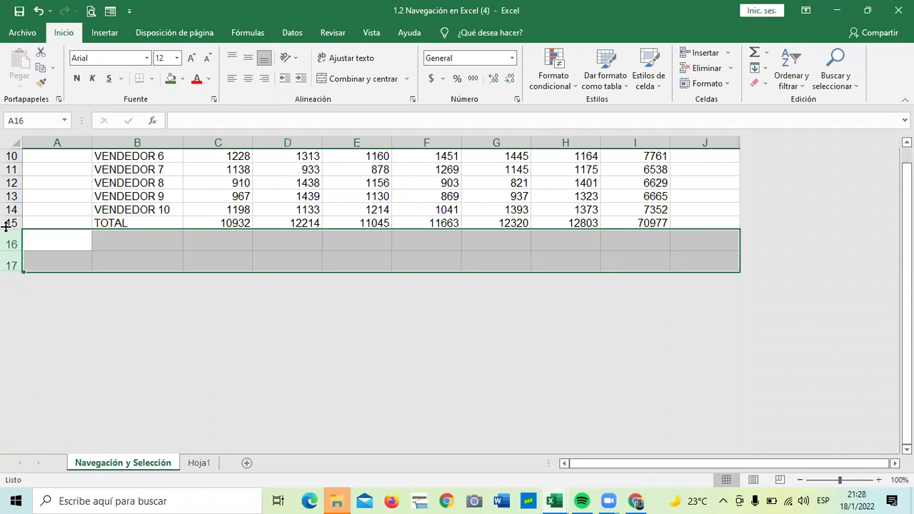
Step: Try to unhide the rows below row 17 with rows 15 to 17 selected, then clear the selection at A14
drag(8, 224, 12, 264)
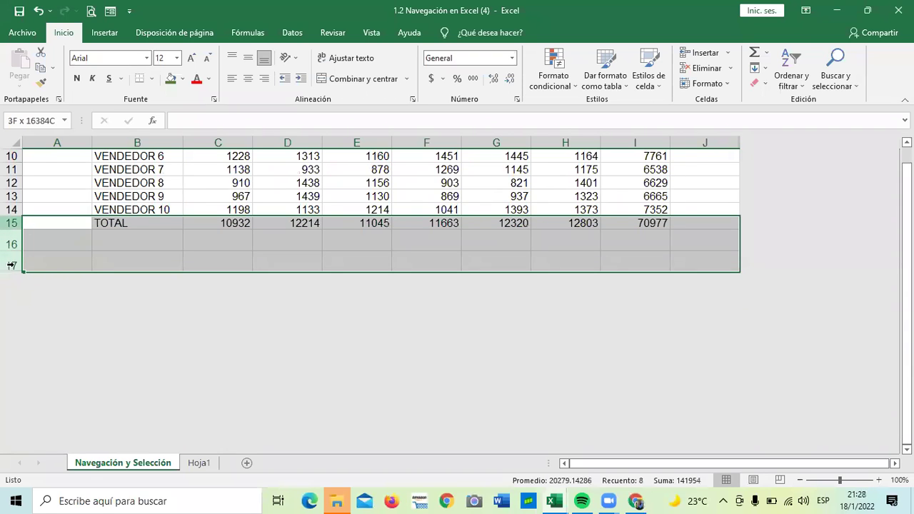
right_click(63, 257)
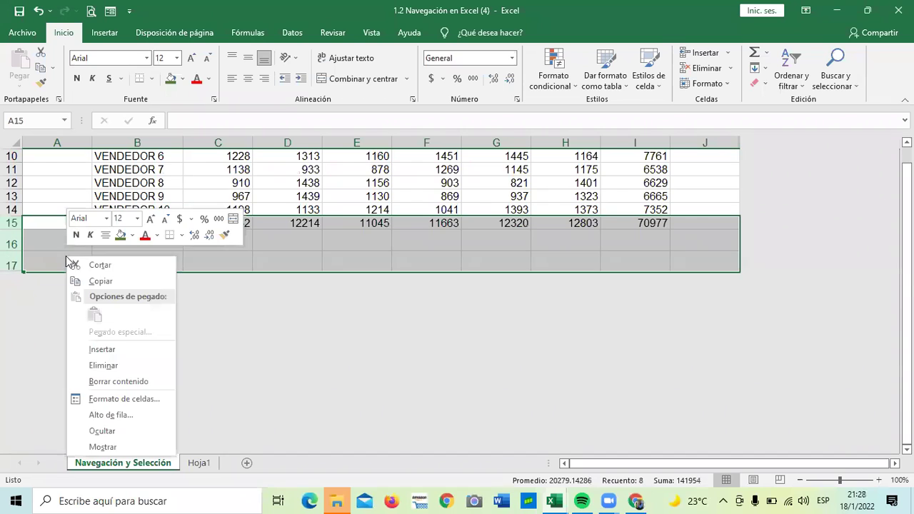
click(101, 446)
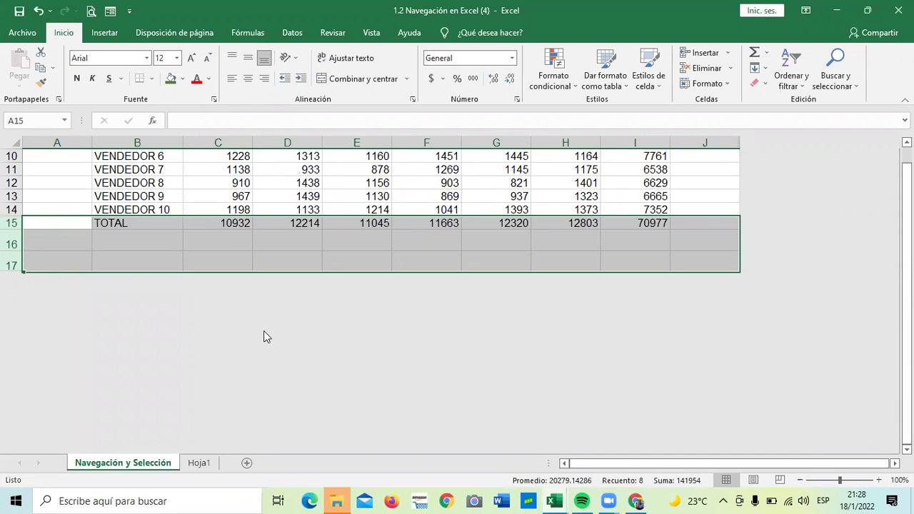
click(77, 208)
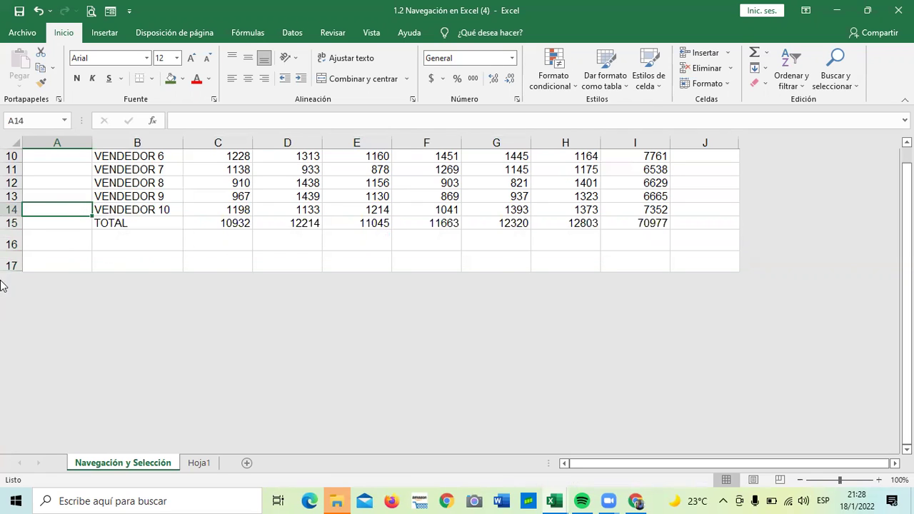
Step: Select the entire sheet and unhide all its hidden rows, then clear the selection at D23
click(12, 143)
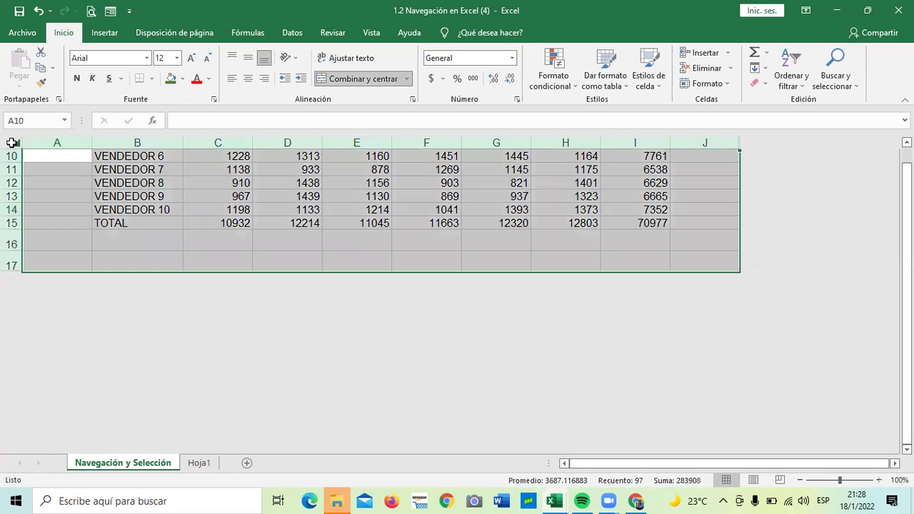
right_click(50, 218)
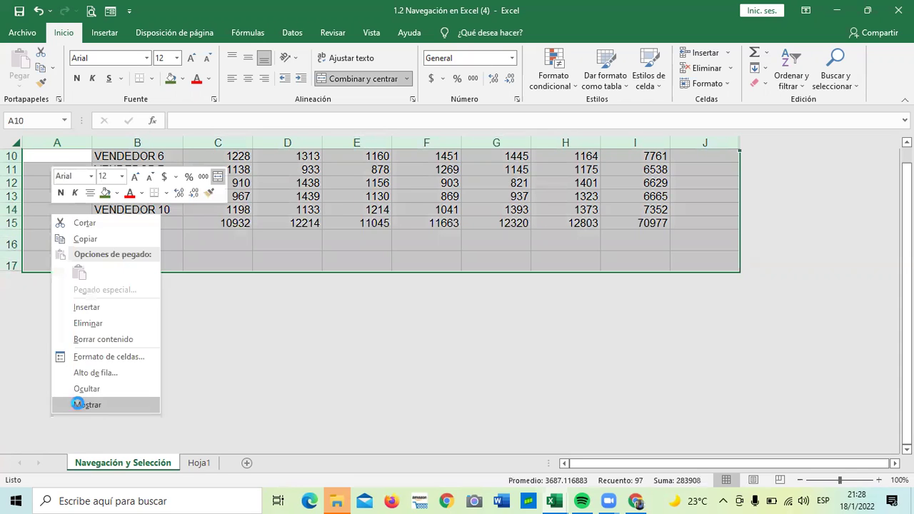
click(77, 404)
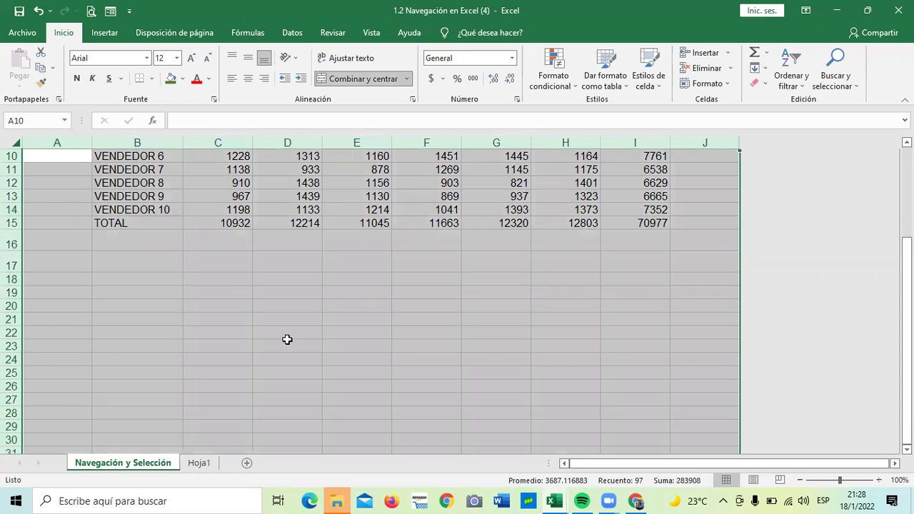
click(287, 342)
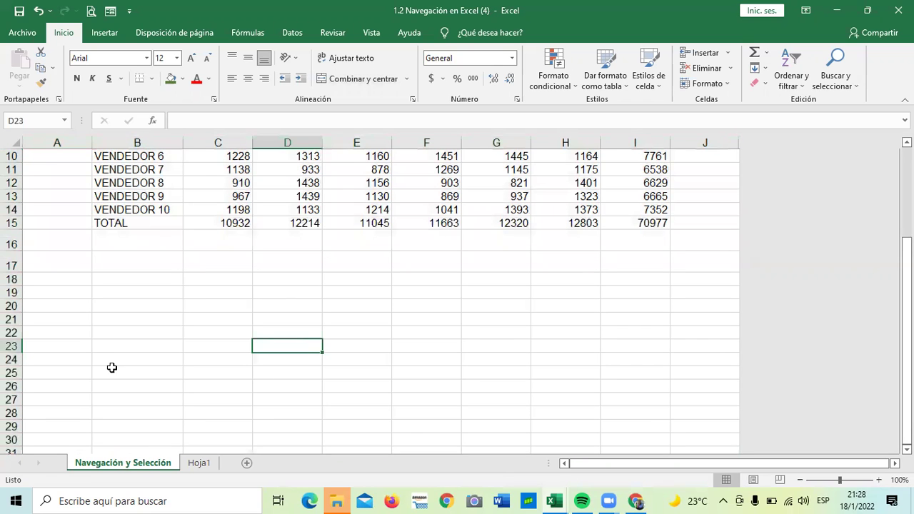
Step: Reduce rows 16 and 17 to near the height of the other rows, then select the whole sheet and clear the selection at C25
drag(12, 271, 11, 244)
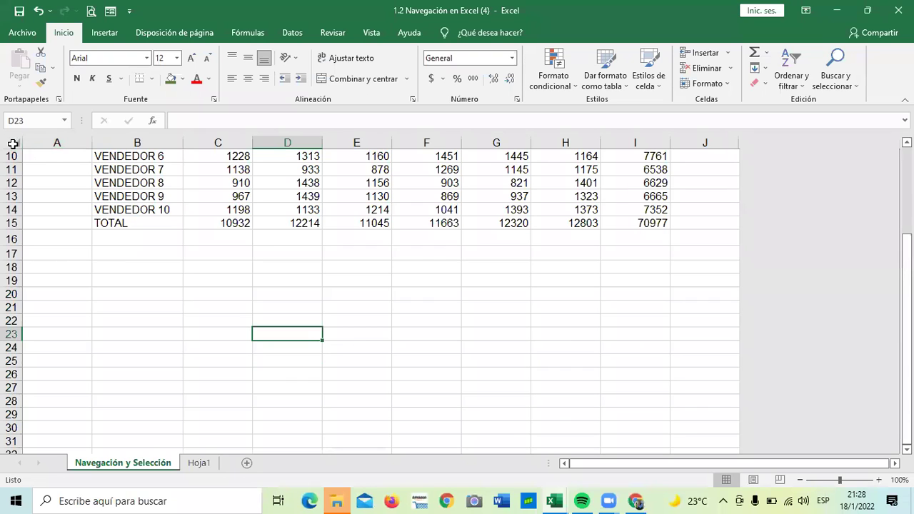
click(13, 140)
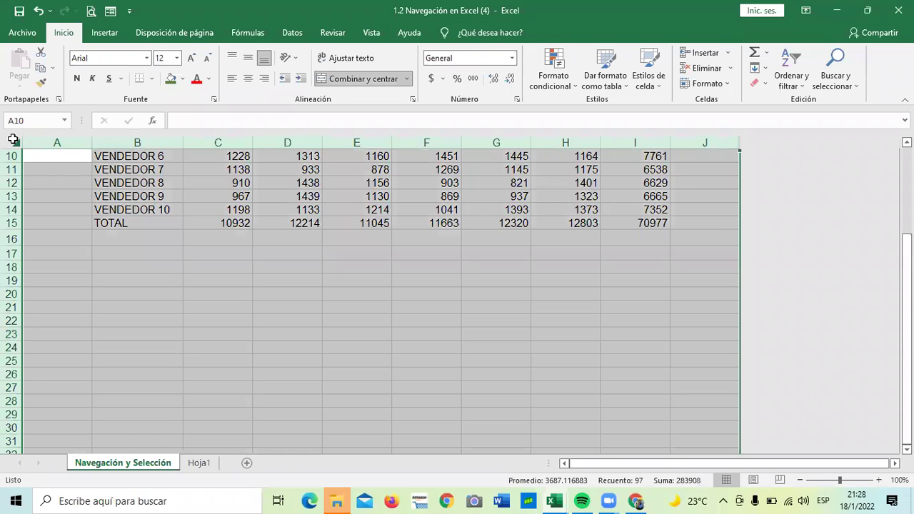
click(199, 358)
scroll(414, 356, down, 5)
scroll(394, 343, up, 8)
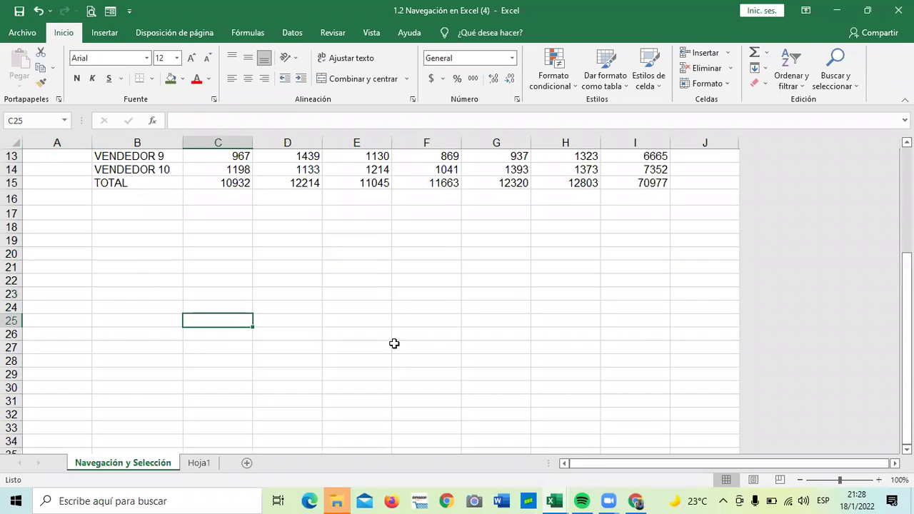
scroll(182, 379, down, 6)
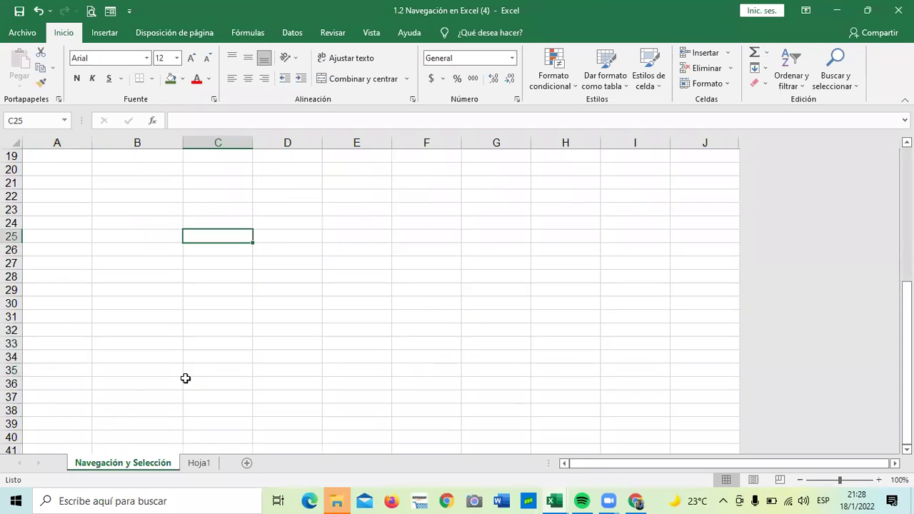
scroll(302, 393, up, 6)
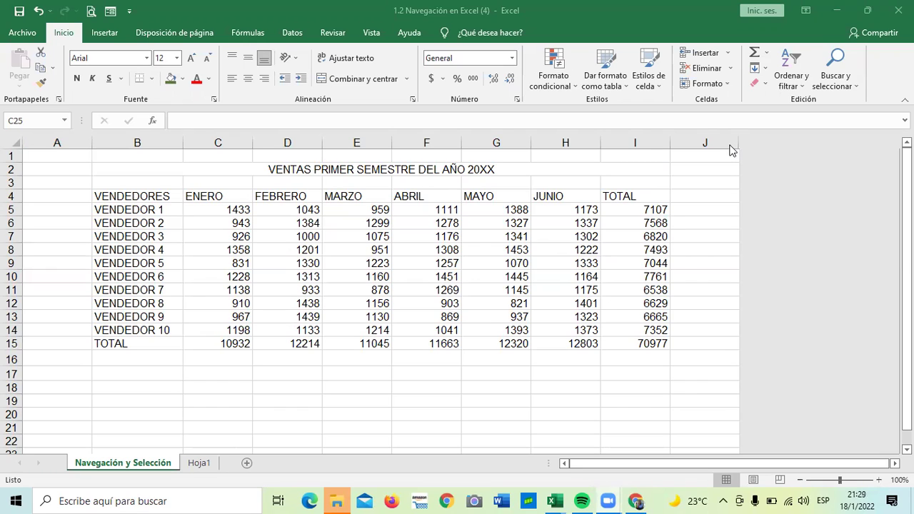
Step: Unhide all columns after column J using a selection from J past the hidden edge, then clear the selection at J1
click(701, 143)
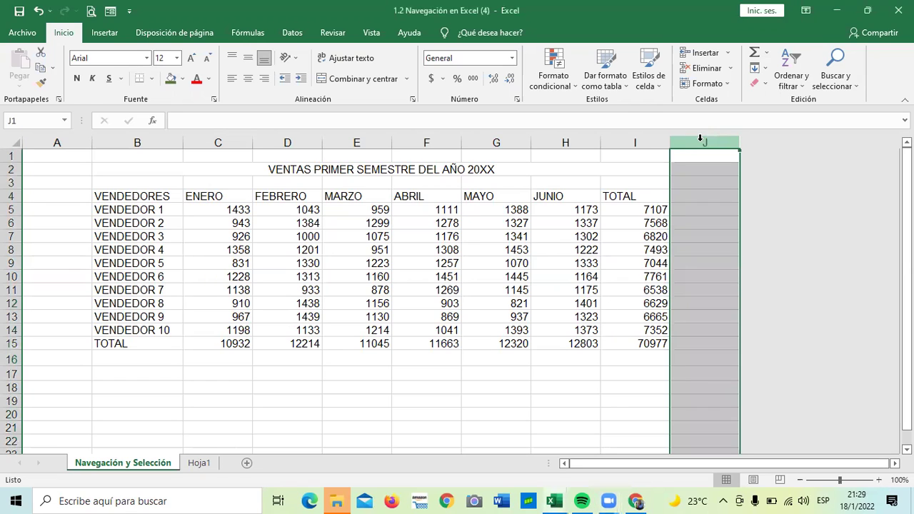
drag(700, 140, 742, 138)
click(747, 171)
right_click(736, 193)
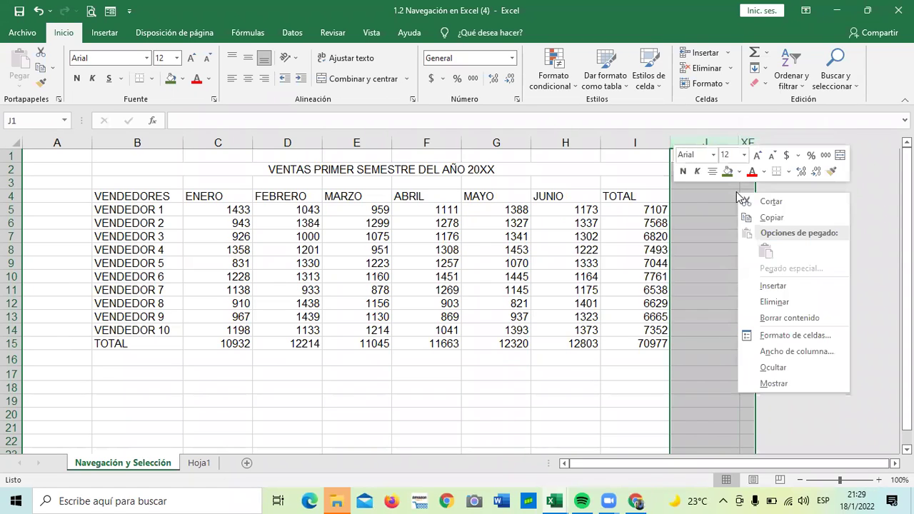
click(801, 383)
click(785, 334)
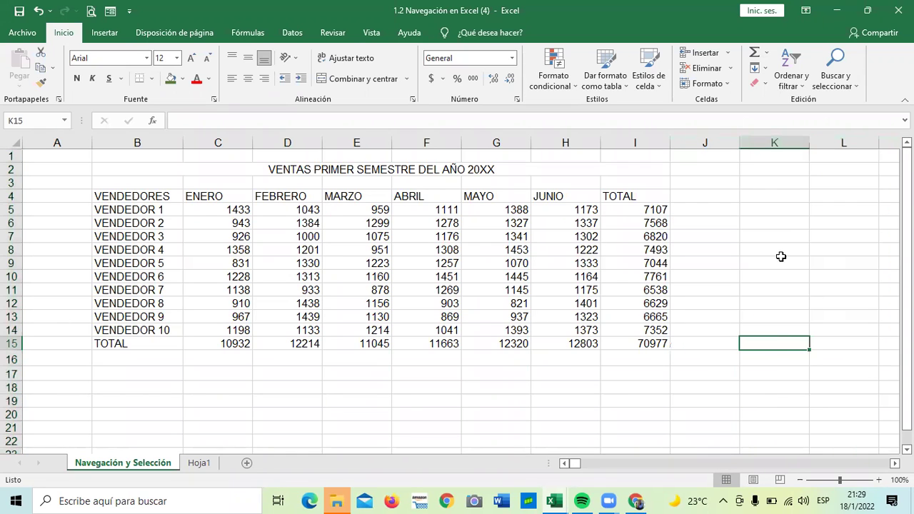
click(721, 154)
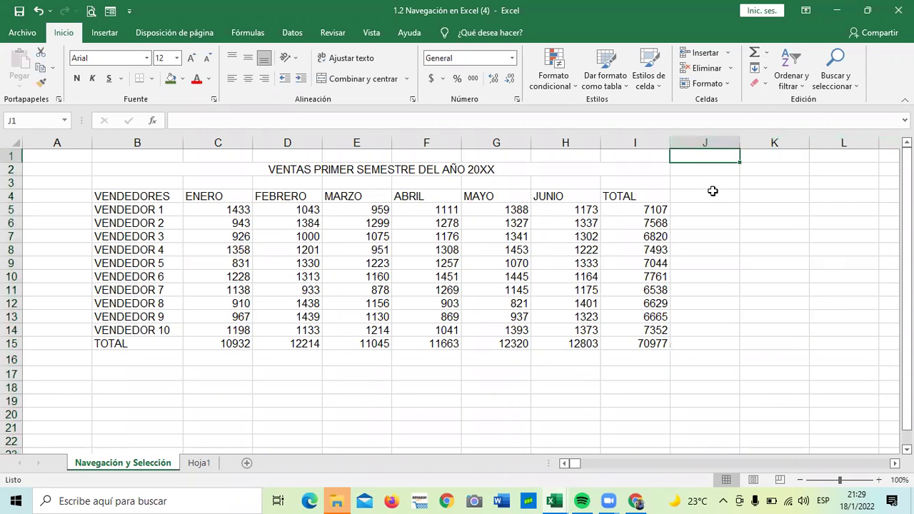
Step: Practise selecting column G and clearing it in column H, then select column F and extend the selection to the last column
click(497, 143)
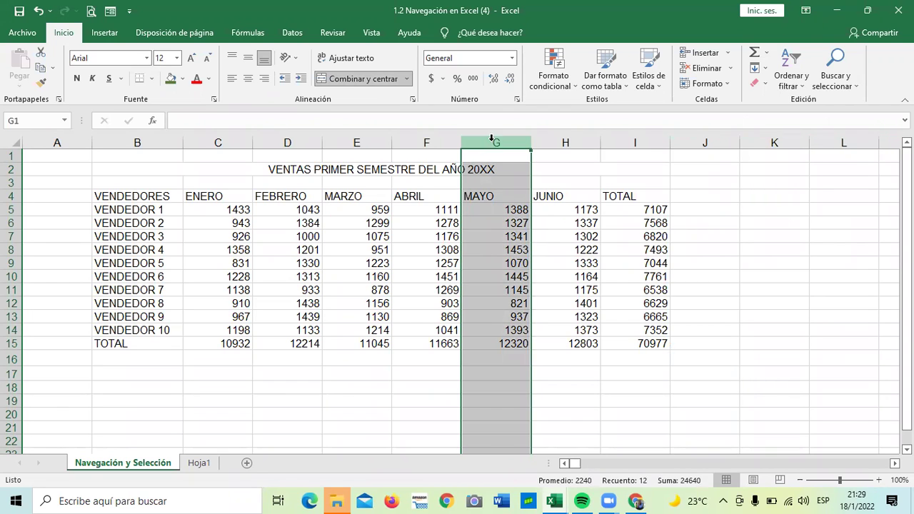
click(566, 167)
click(498, 140)
click(567, 178)
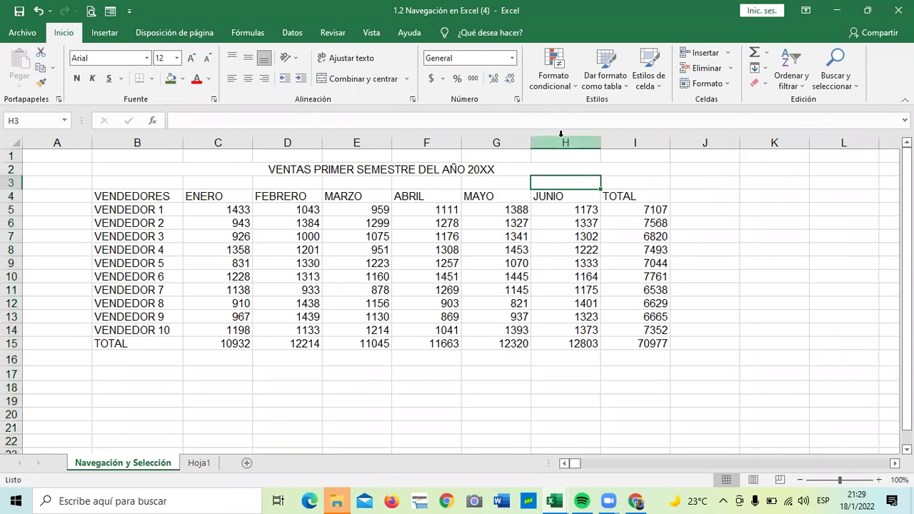
click(432, 140)
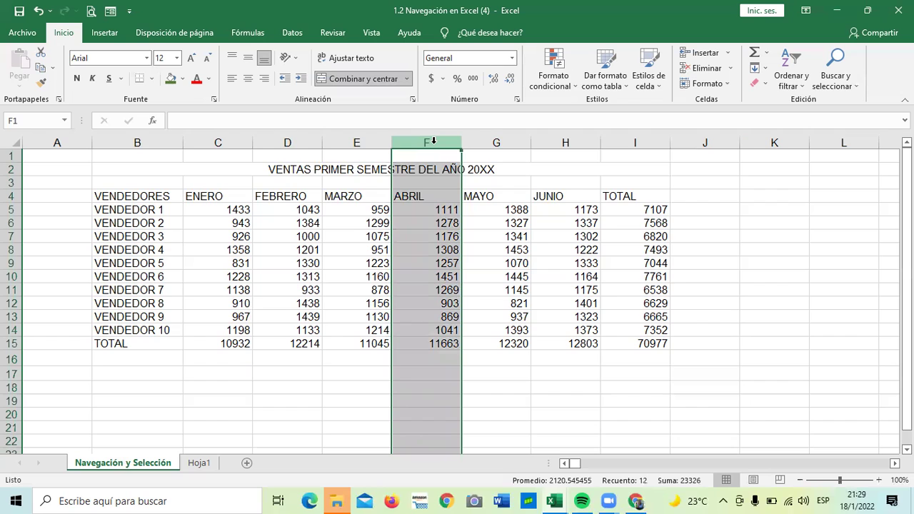
key(ctrl+shift+Right)
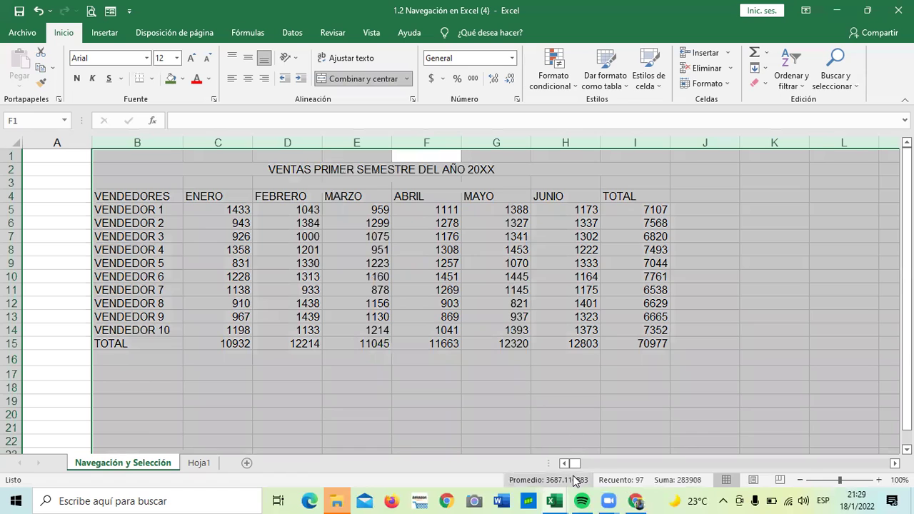
Step: Clear the multi-column selection at K6, then select column L and clear it at K7
drag(573, 464, 530, 463)
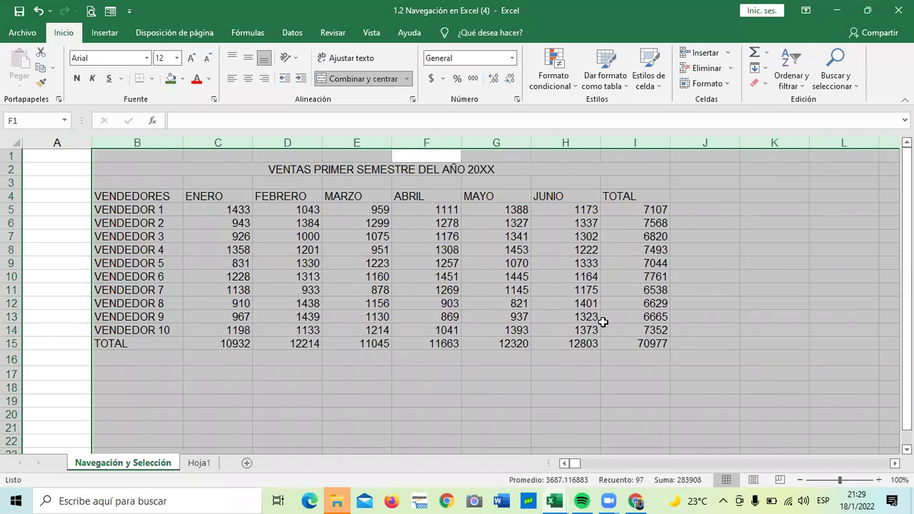
click(771, 224)
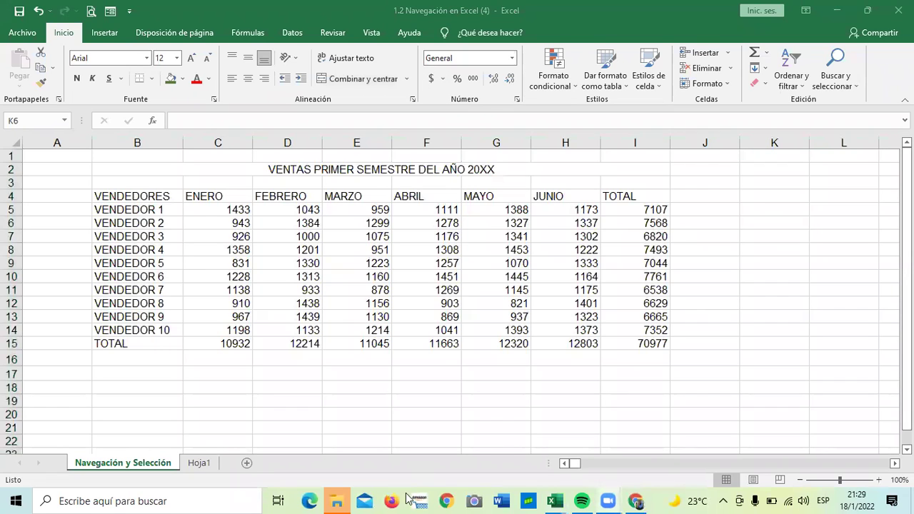
click(846, 141)
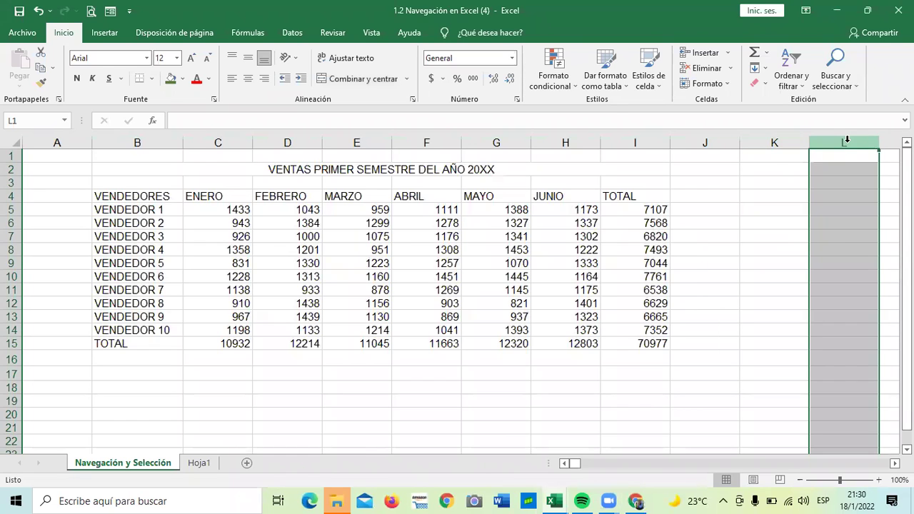
click(791, 240)
Step: Select column L, extend the selection through the sheet's last column, and clear it at XEV10
click(834, 142)
key(ctrl+shift+Right)
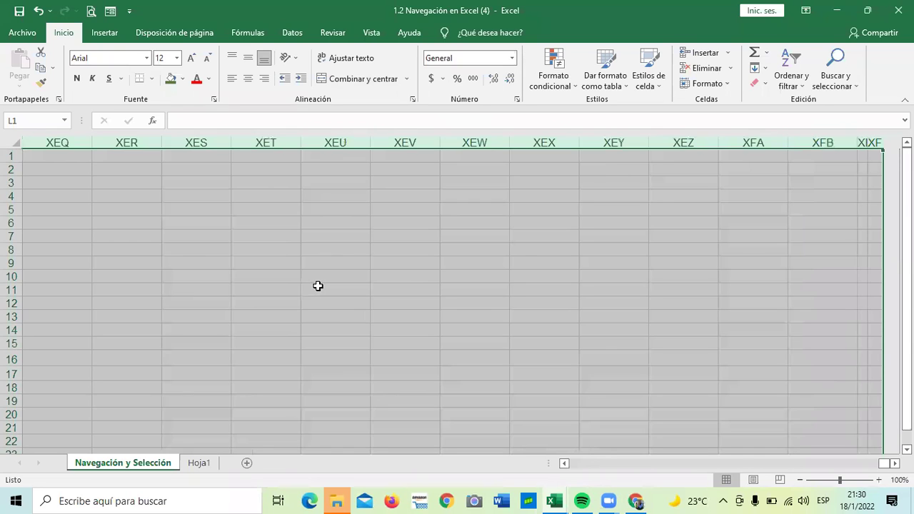
click(408, 274)
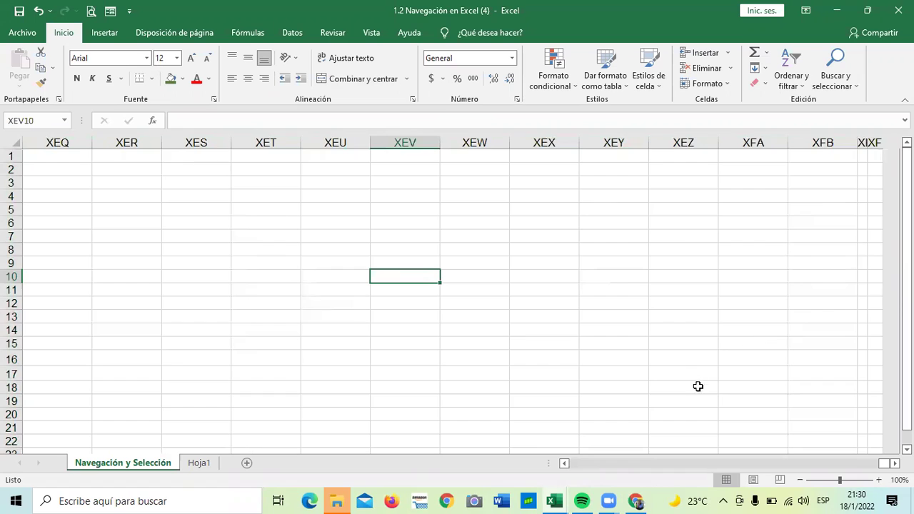
Step: From cell XEZ4, jump back along row 4 to the TOTAL heading in I4 and bring column A into view
click(700, 193)
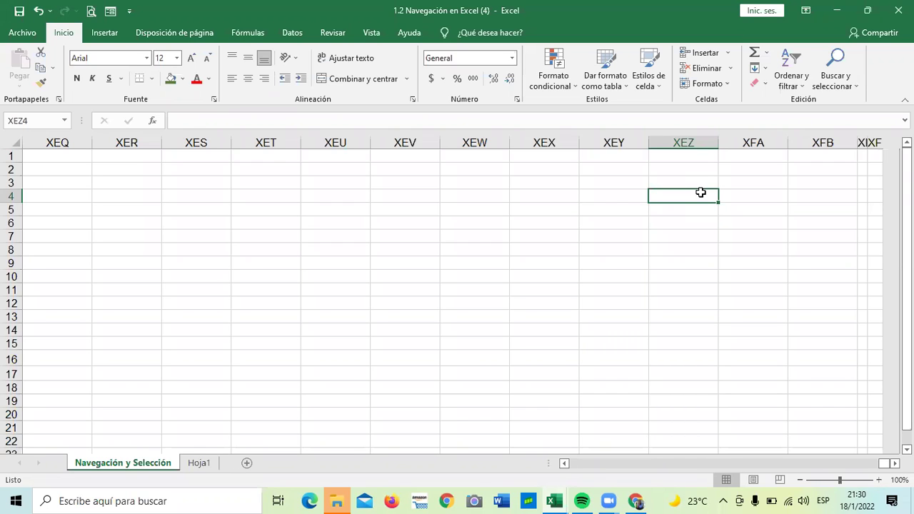
key(ctrl+Left)
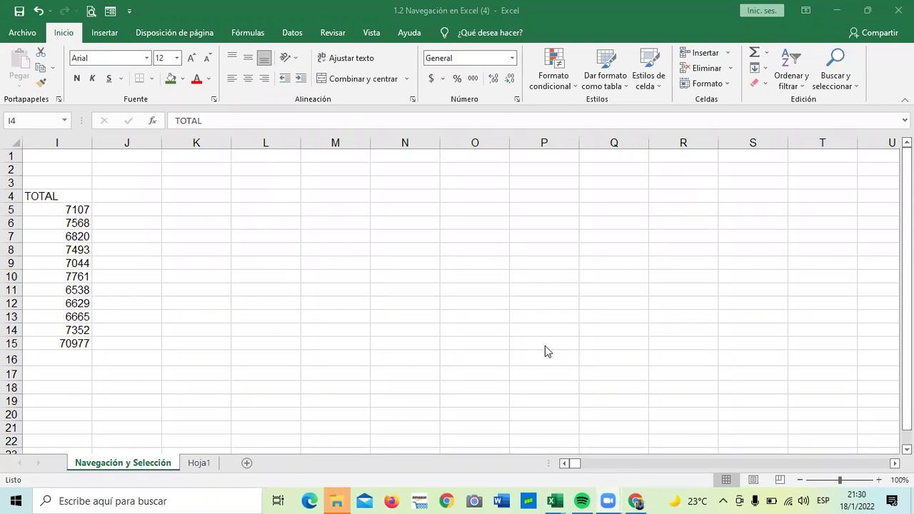
drag(564, 464, 564, 464)
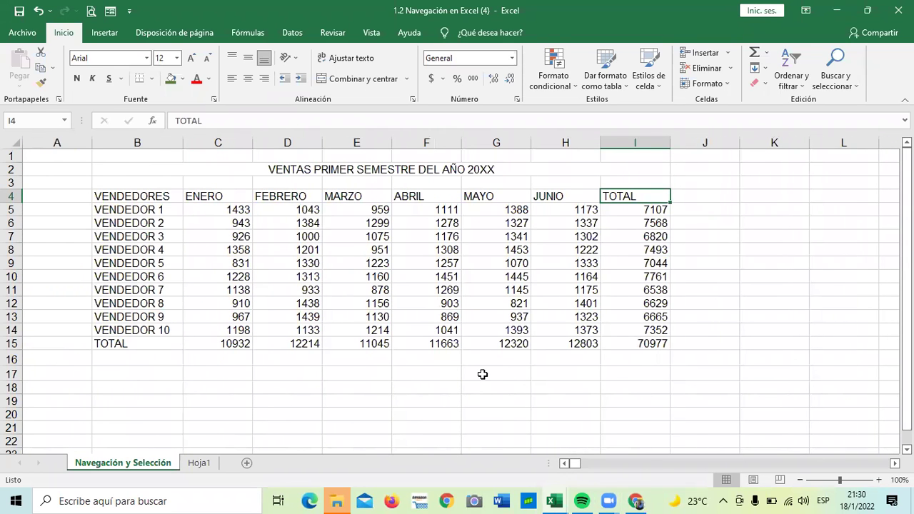
Step: Select cell I5 and move the active cell down the TOTAL column, one row at a time, to I12
click(429, 356)
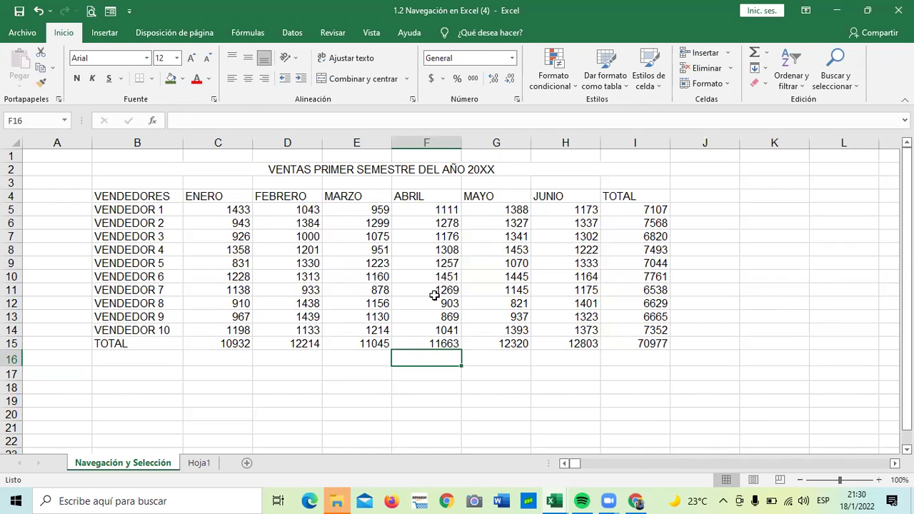
click(606, 383)
click(635, 207)
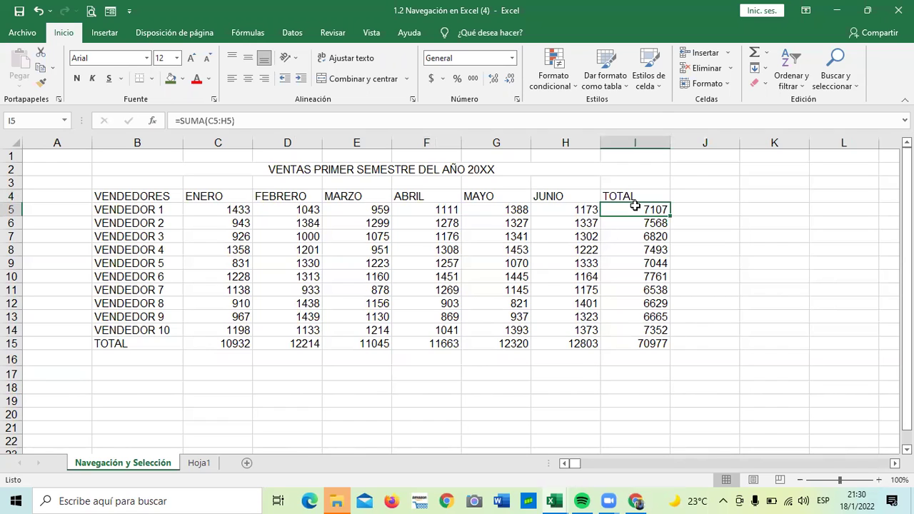
key(Down)
key(Down)
key(Down)
key(Down)
key(Down)
key(Down)
key(Down)
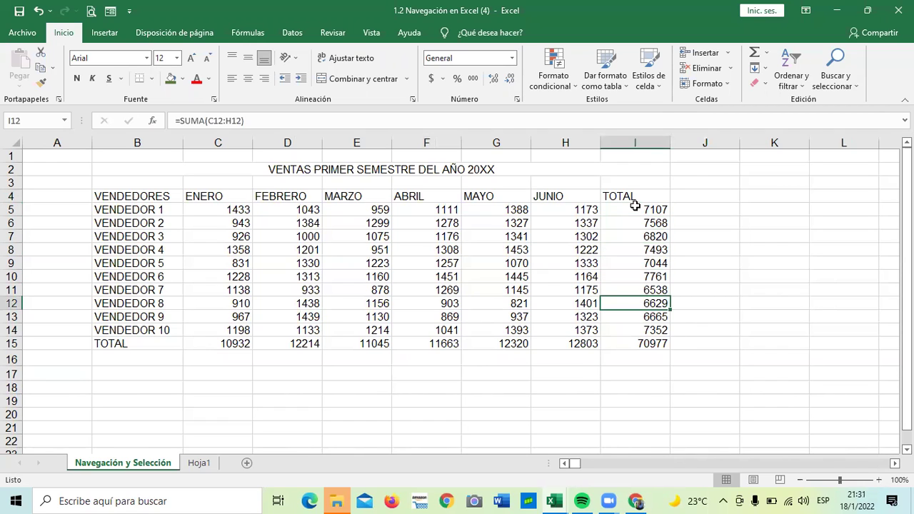
Step: Move the active cell one cell at a time from I12 across to D12, up to D5 and over to C5
key(Left)
key(Left)
key(Left)
key(Left)
key(Left)
key(Up)
key(Up)
key(Up)
key(Up)
key(Up)
key(Up)
key(Up)
key(Left)
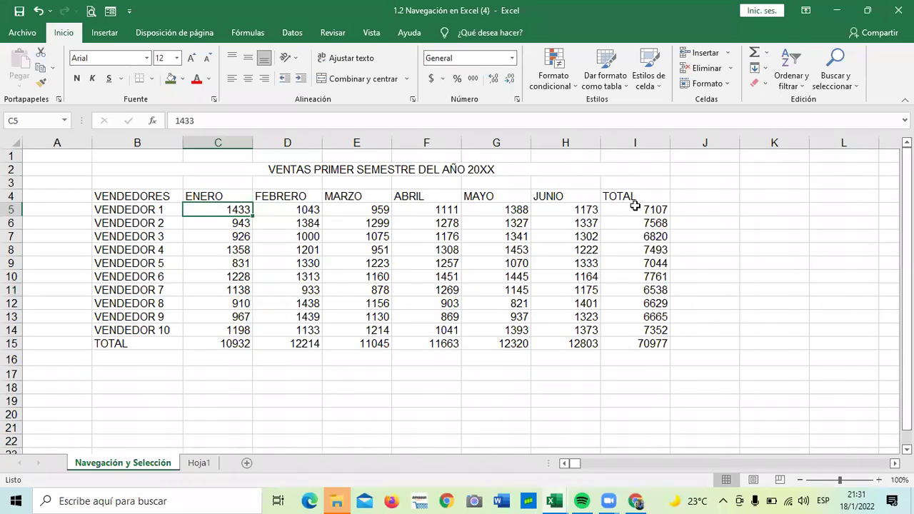
Step: Move the active cell from C5 to A5, down to A7, and across the row one column at a time to J7
key(Left)
key(Left)
key(Down)
key(Down)
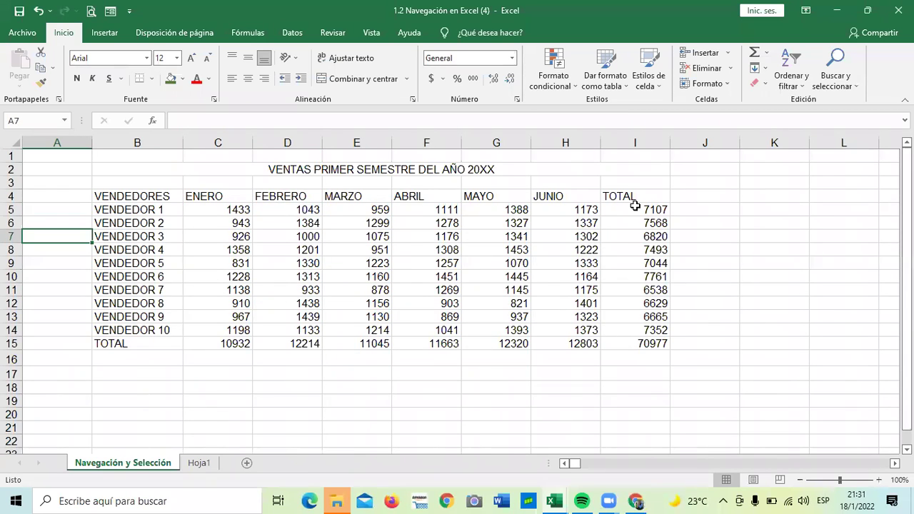
key(Right)
key(Right)
key(Right)
key(Right)
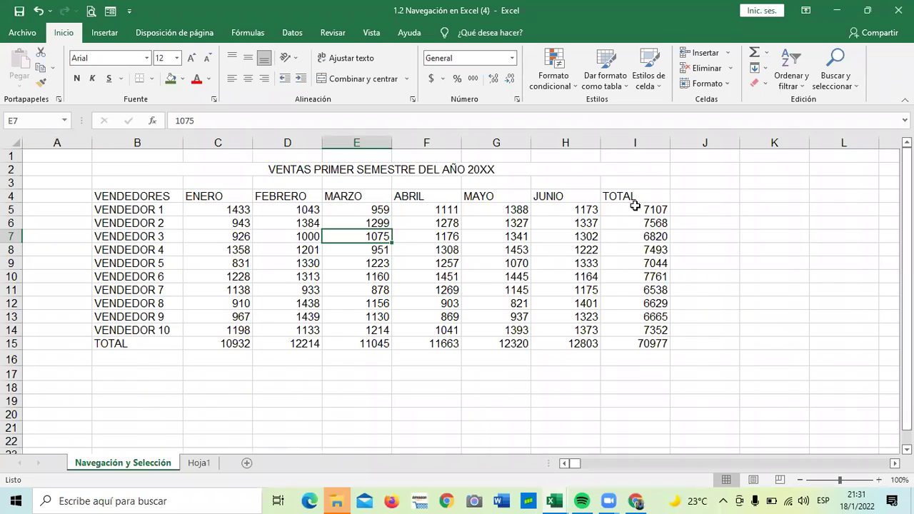
key(Right)
key(Right)
key(Right)
key(Right)
key(Right)
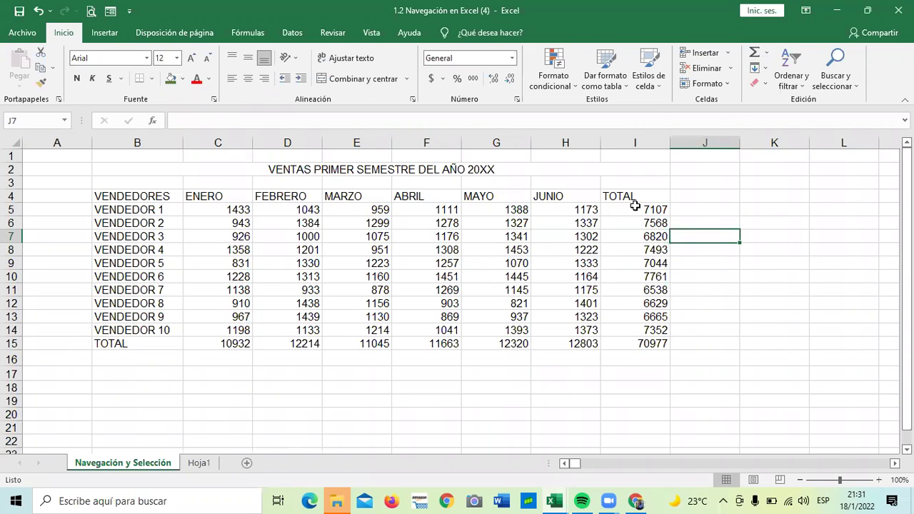
Step: Select cell J5 beside the TOTAL column and then cell K5
click(714, 206)
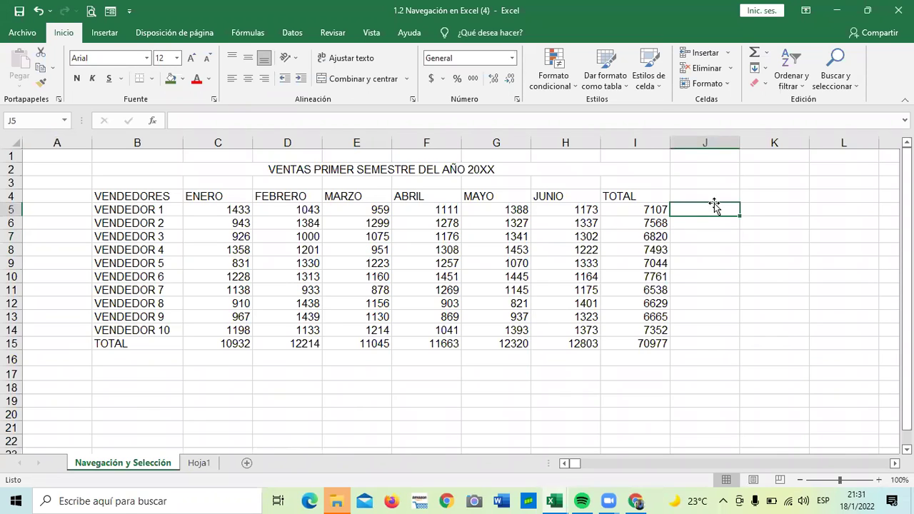
click(751, 207)
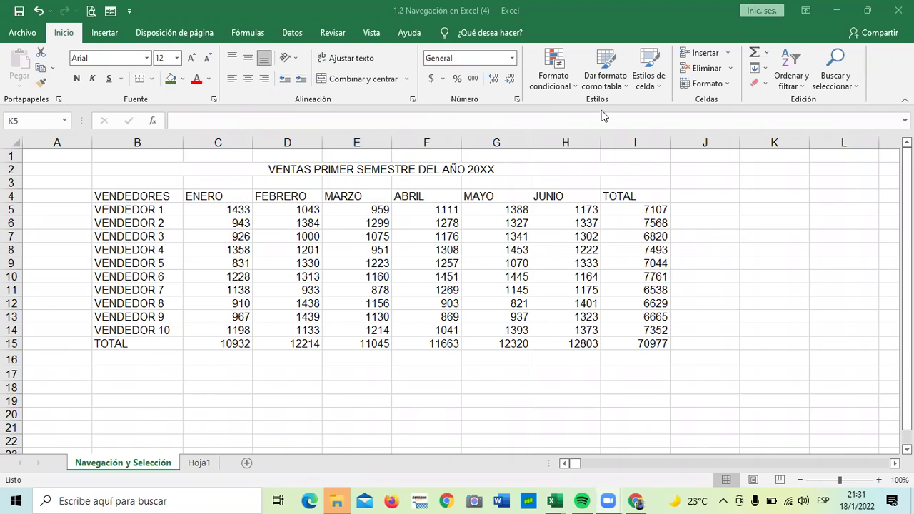
key(alt+Tab)
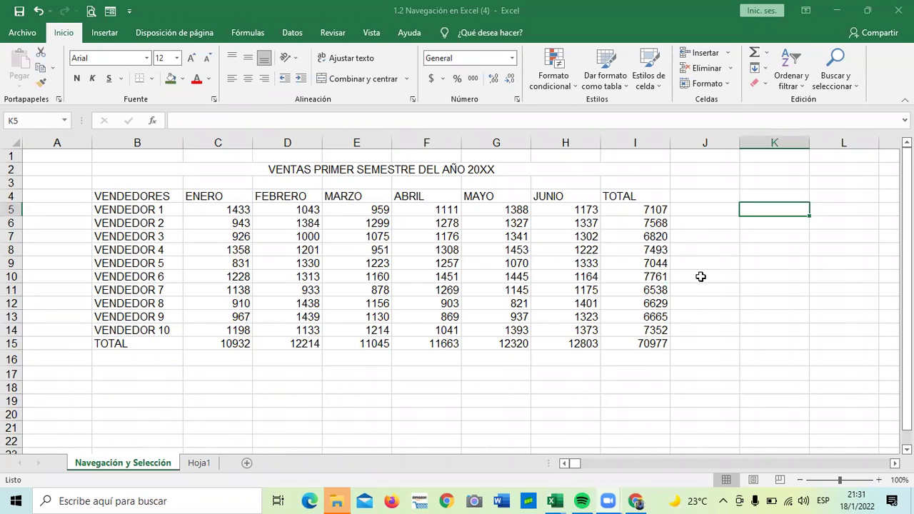
Step: Practise moving the active cell in all four directions around K5, across row 5 to F5, and back to K5
key(Down)
key(Up)
key(Down)
key(Up)
key(Up)
key(Down)
key(Up)
key(Down)
key(Left)
key(Left)
key(Right)
key(Down)
key(Up)
key(Left)
key(Left)
key(Left)
key(Left)
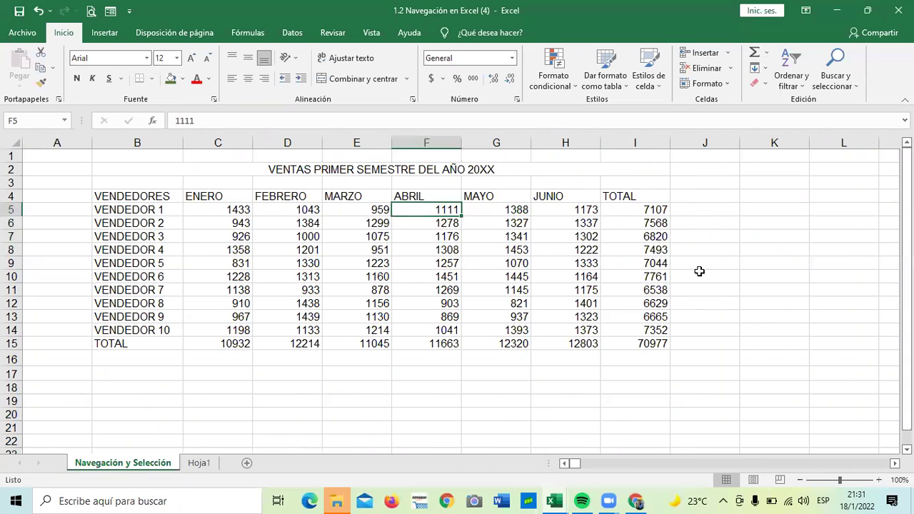
key(Right)
key(Right)
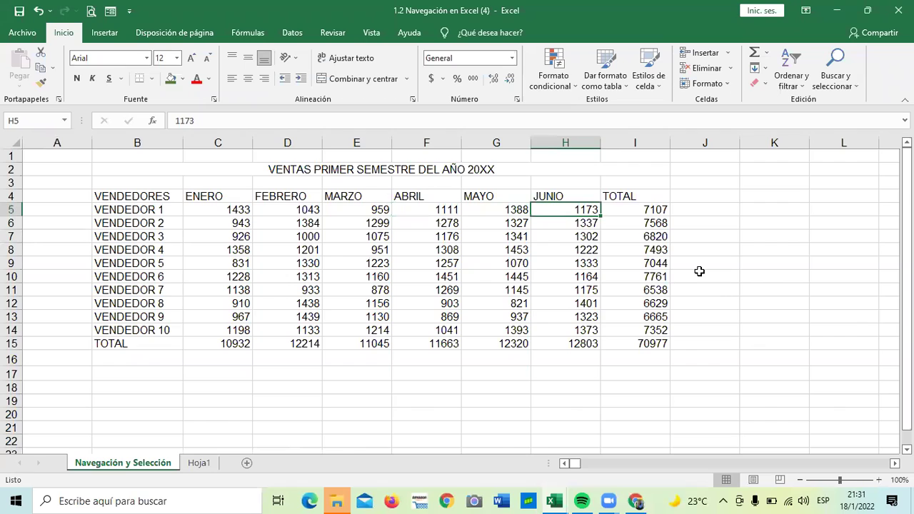
key(Right)
key(Right)
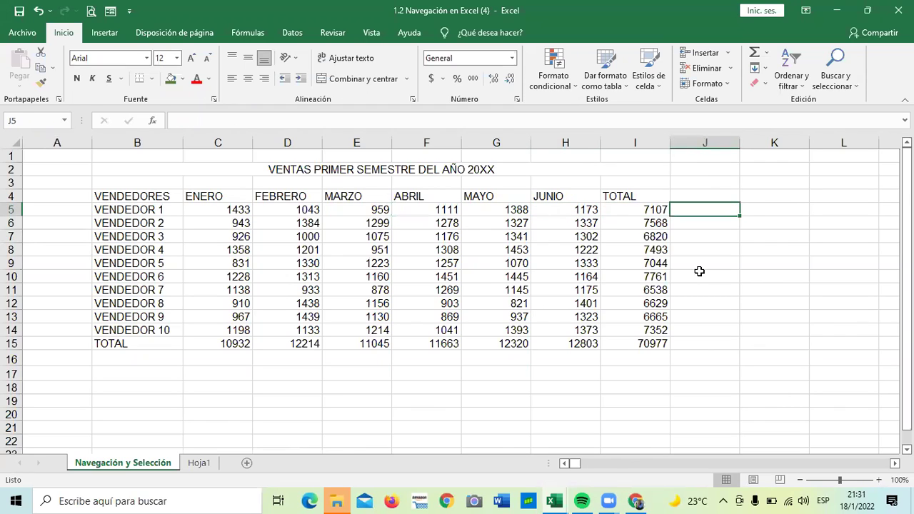
key(Right)
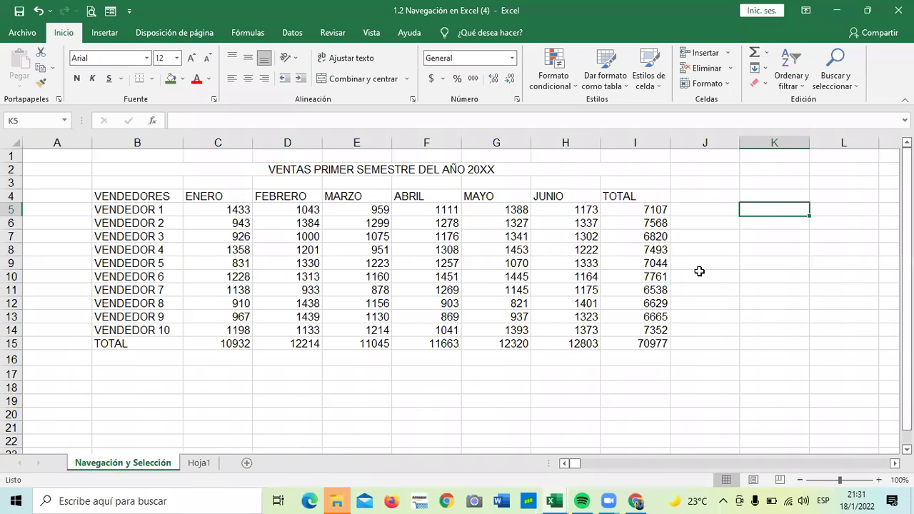
Step: Select cell B18 below the table and move the active cell along row 18 to K18
click(131, 381)
key(Right)
key(Right)
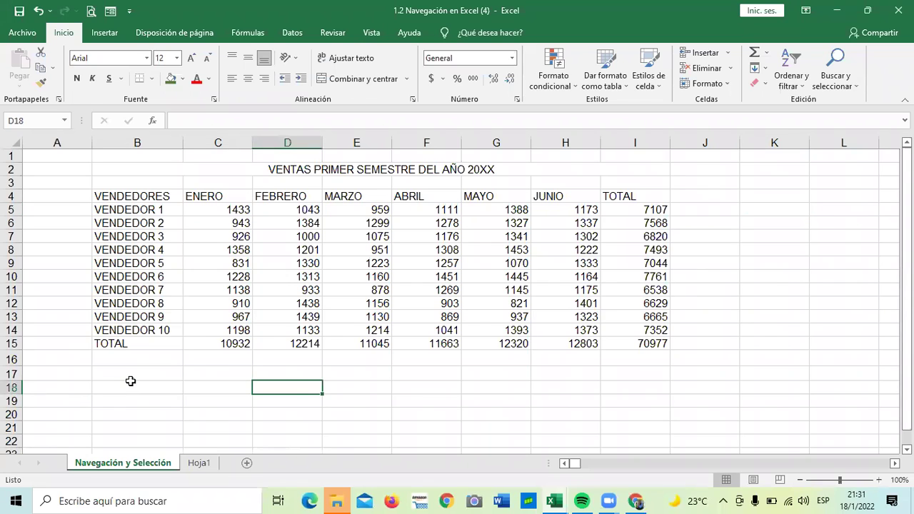
key(Right)
key(Right)
key(Right)
key(Right)
key(Right)
key(Right)
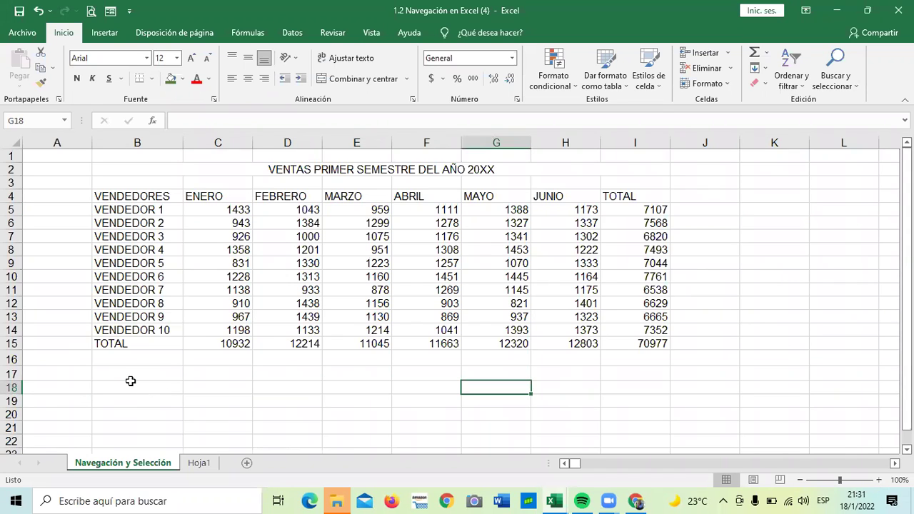
key(Right)
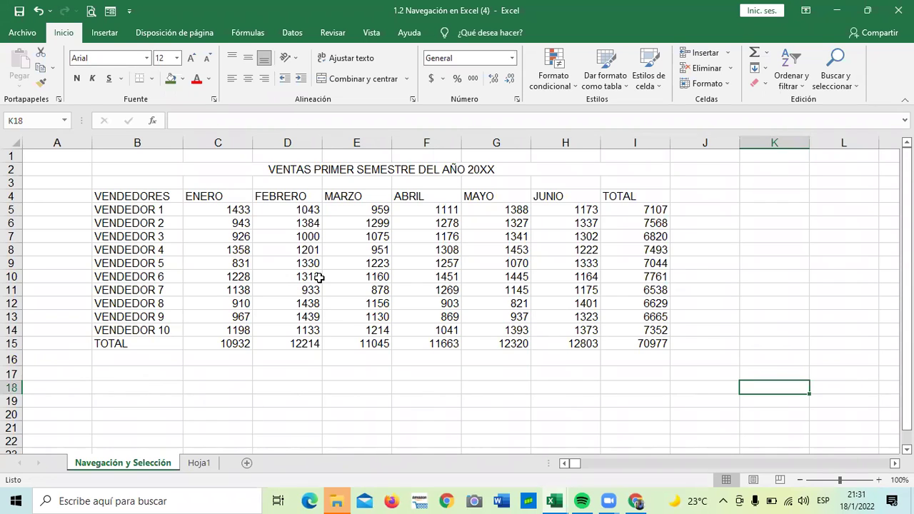
Step: Move the active cell one cell at a time from K18 to G18, up to G14, and through the table to D12
key(Left)
key(Left)
key(Left)
key(Left)
key(Up)
key(Up)
key(Up)
key(Up)
key(Left)
key(Left)
key(Left)
key(Up)
key(Up)
key(Left)
key(Right)
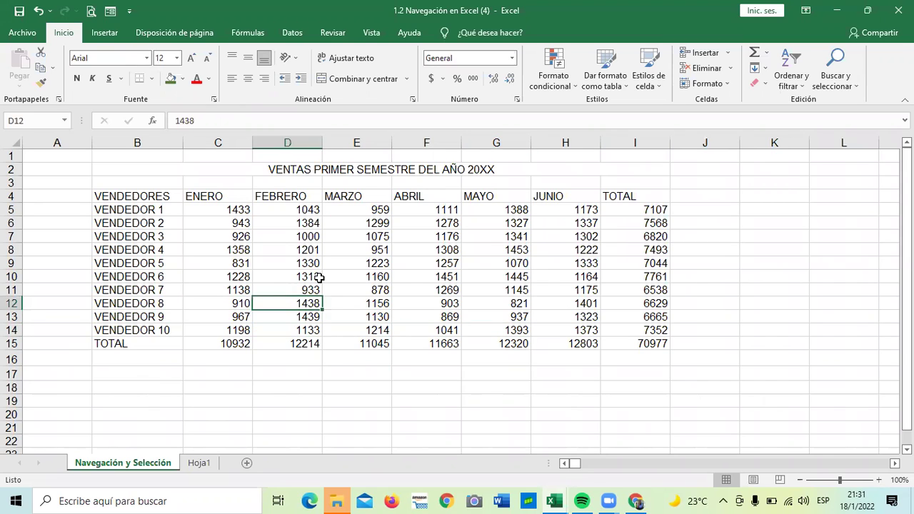
Step: Move the active cell from D12 to F14, across to H14, and up the JUNIO column to H5
key(Right)
key(Right)
key(Down)
key(Down)
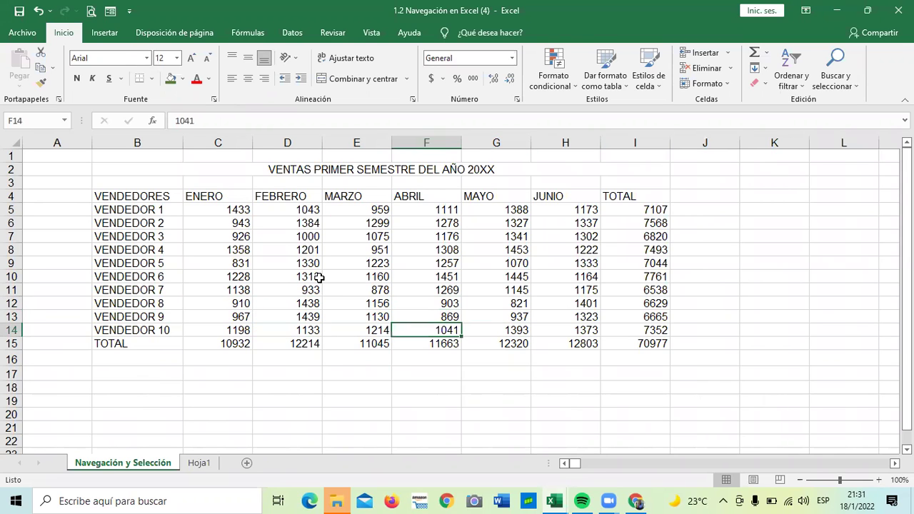
key(Right)
key(Right)
key(Up)
key(Up)
key(Up)
key(Up)
key(Up)
key(Up)
key(Up)
key(Up)
key(Up)
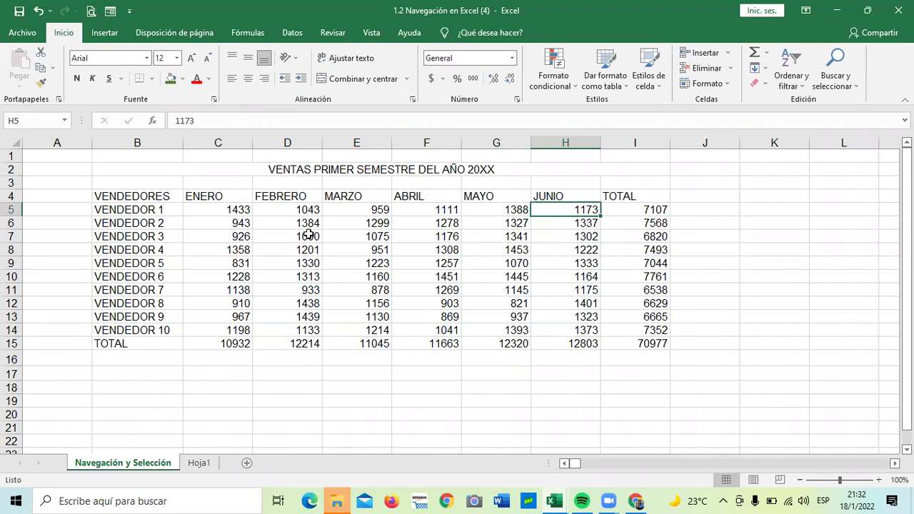
Step: Select in turn cells F18 and H19, the merged title in B2, and cells G18, I18, E18 and J6
click(408, 390)
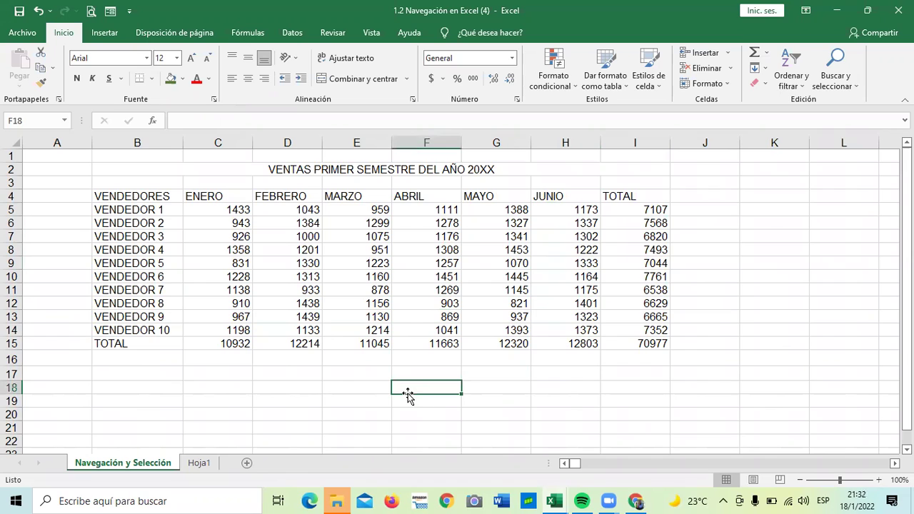
click(541, 403)
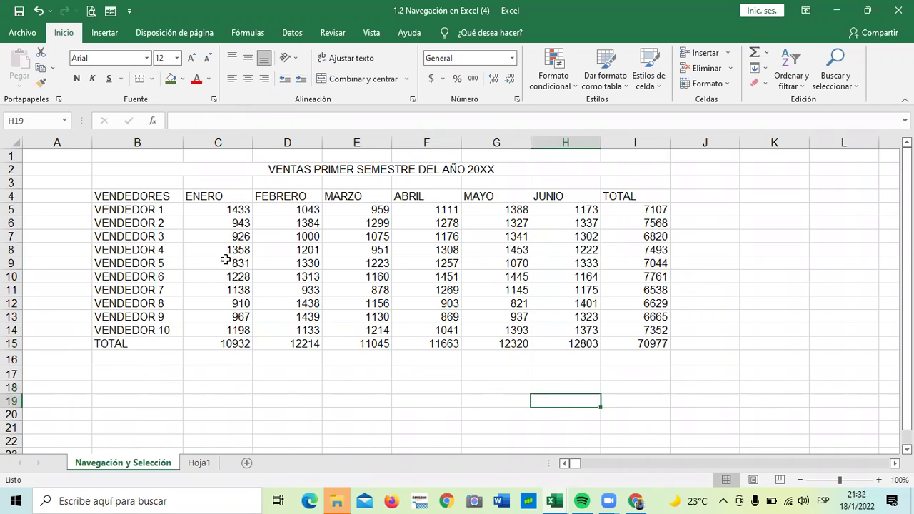
click(320, 169)
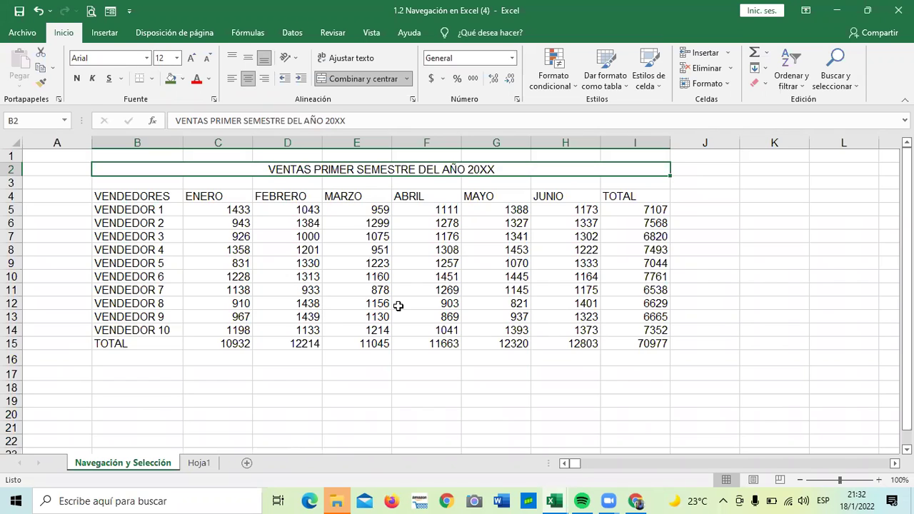
click(466, 386)
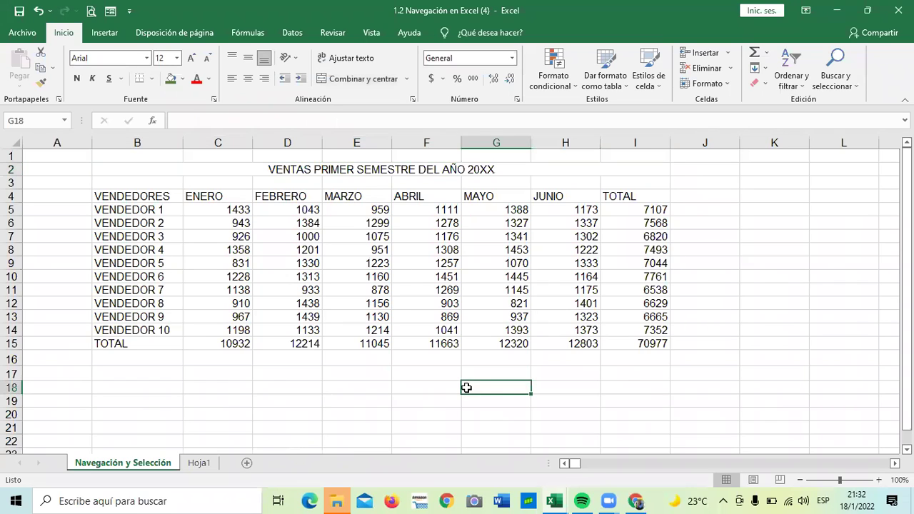
click(603, 387)
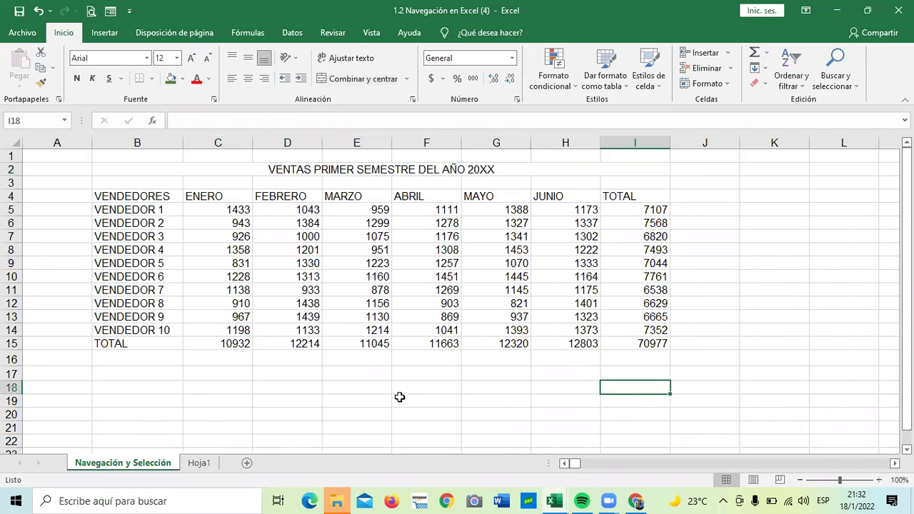
click(378, 390)
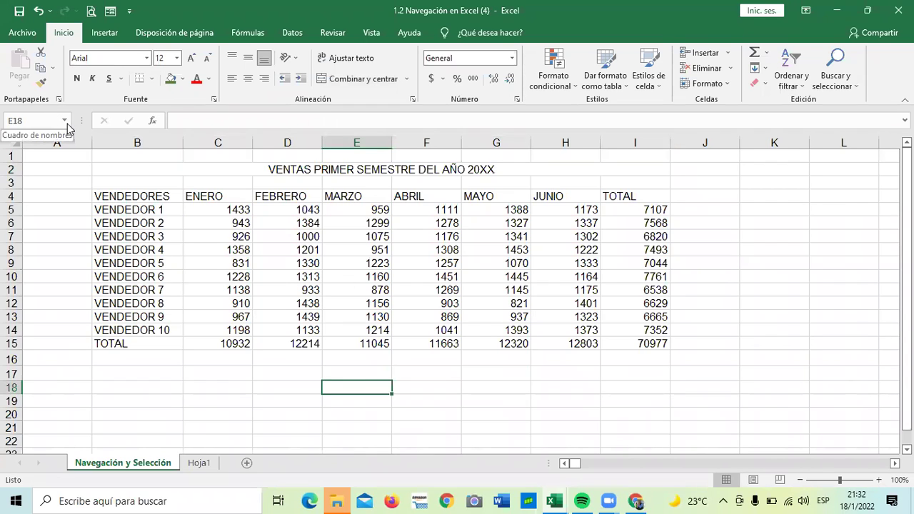
click(701, 222)
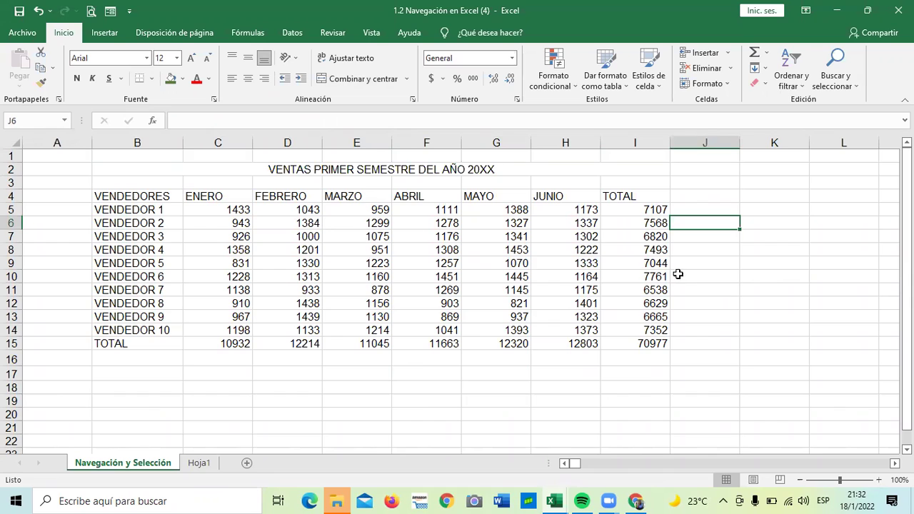
Step: Select in turn cell K9, cell J15 and cell F17 around the sales table
click(796, 262)
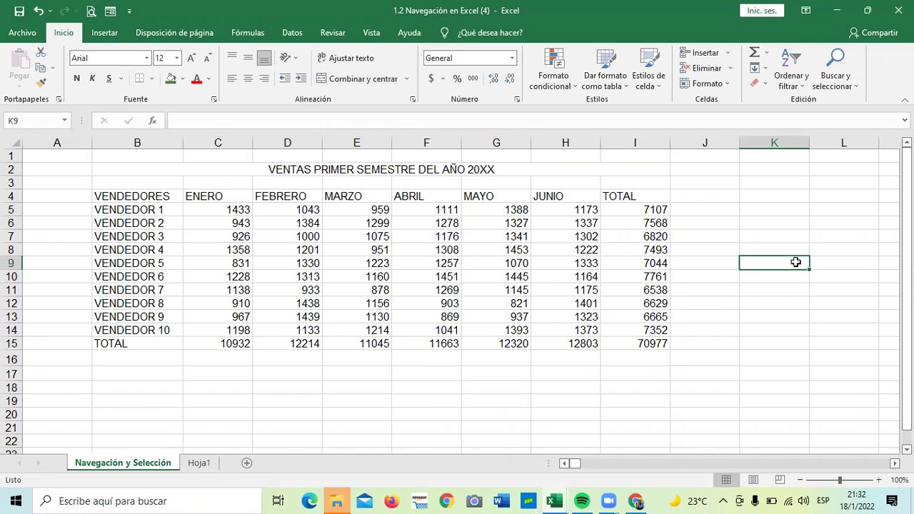
click(736, 345)
click(417, 375)
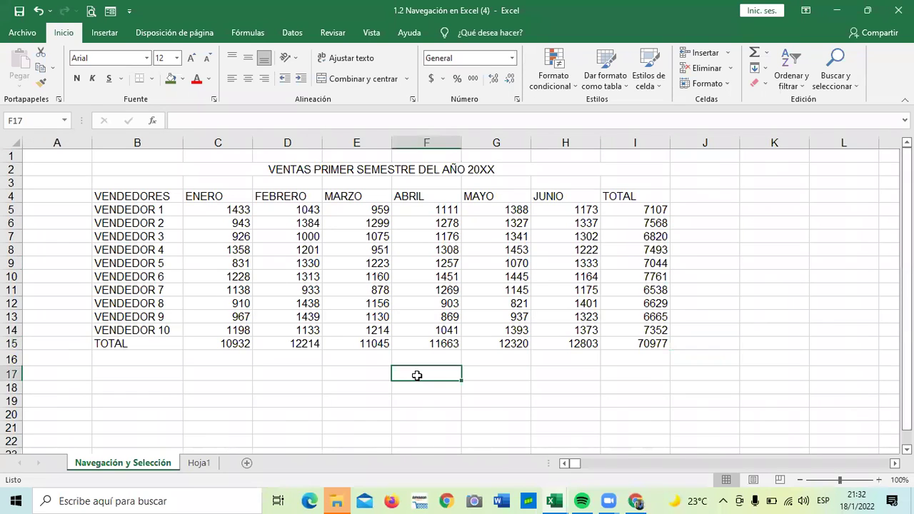
Step: Jump straight to cell Z1 by entering its cell reference
click(42, 123)
key(BackSpace)
text(Z1)
key(Return)
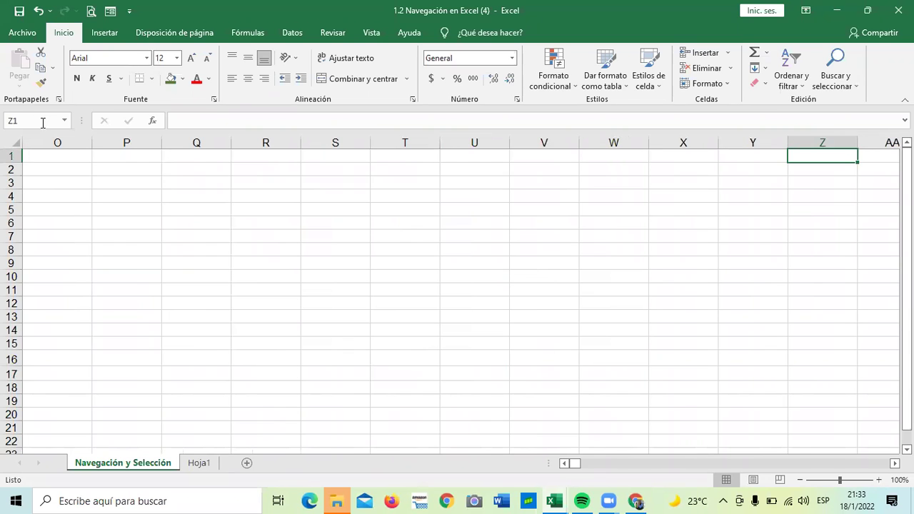
Step: Select cell Q7 and jump straight to cell K2000 by its reference
click(43, 123)
click(194, 234)
click(46, 119)
key(BackSpace)
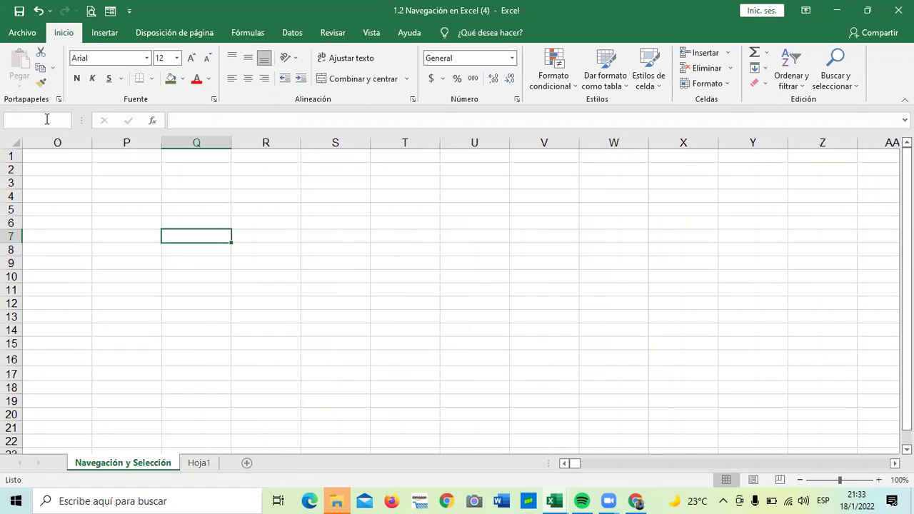
text(K2000)
key(Return)
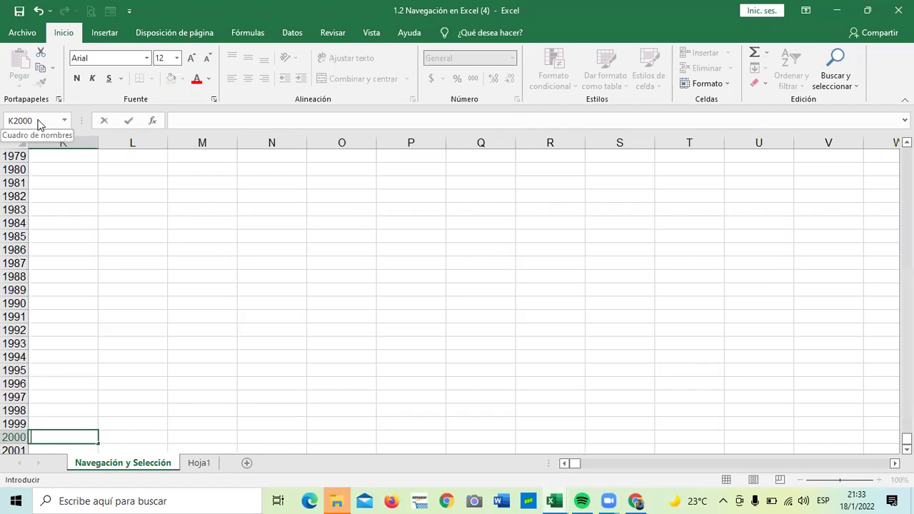
Step: Select cell M1999 and jump straight to cell XY10000 by its reference
click(234, 422)
click(49, 120)
key(BackSpace)
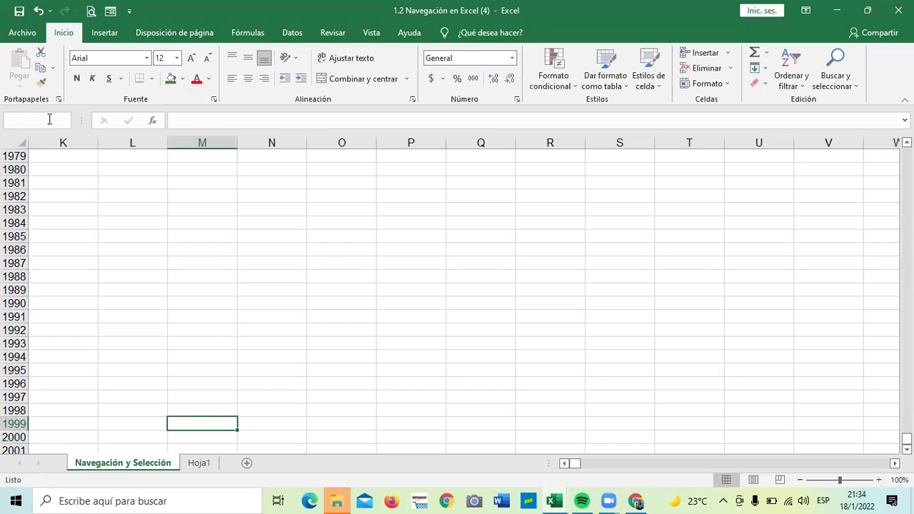
text(xy10000)
key(Return)
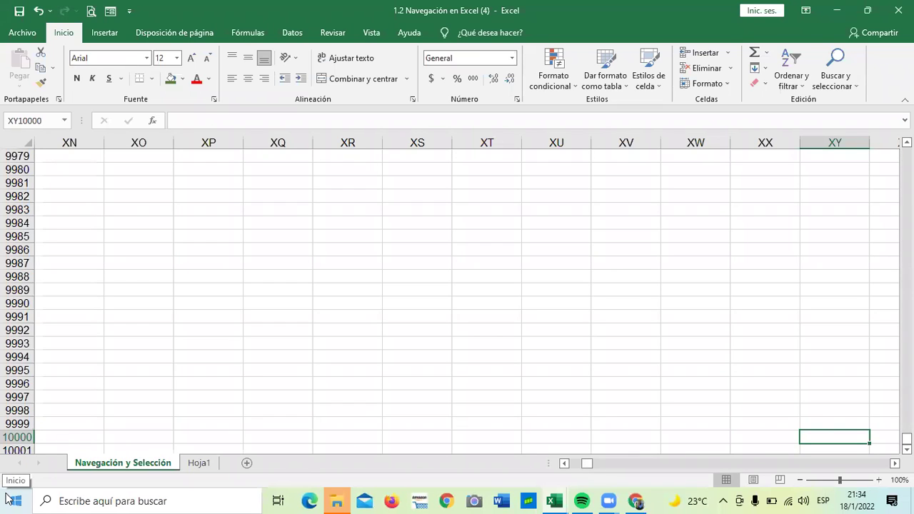
Step: Jump from XY10000 to cell XS200 by entering its reference
click(51, 118)
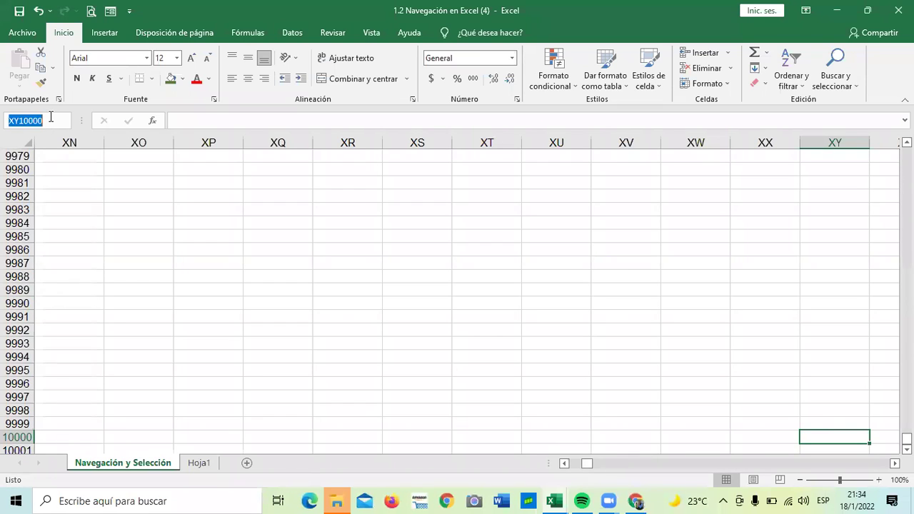
key(BackSpace)
text(XZ)
key(BackSpace)
text(S200)
key(Return)
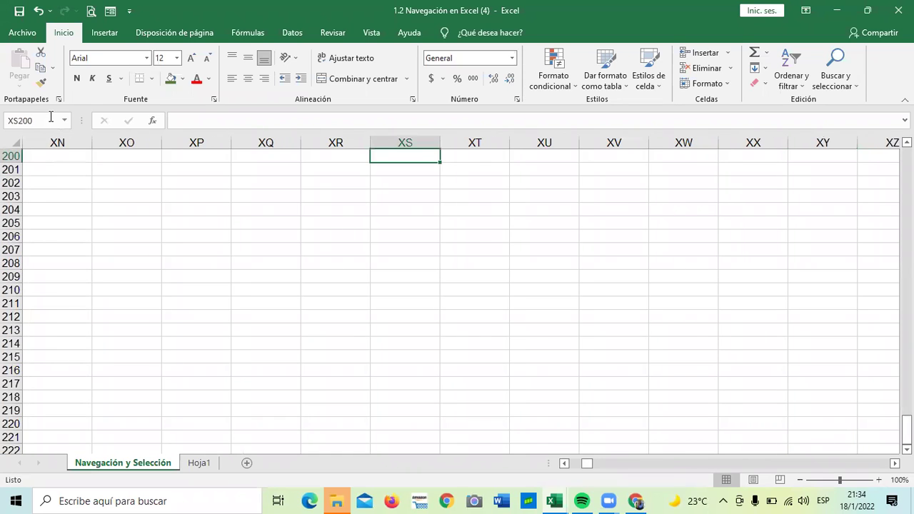
Step: Return to the start of the worksheet by entering the reference A1
scroll(112, 201, up, 7)
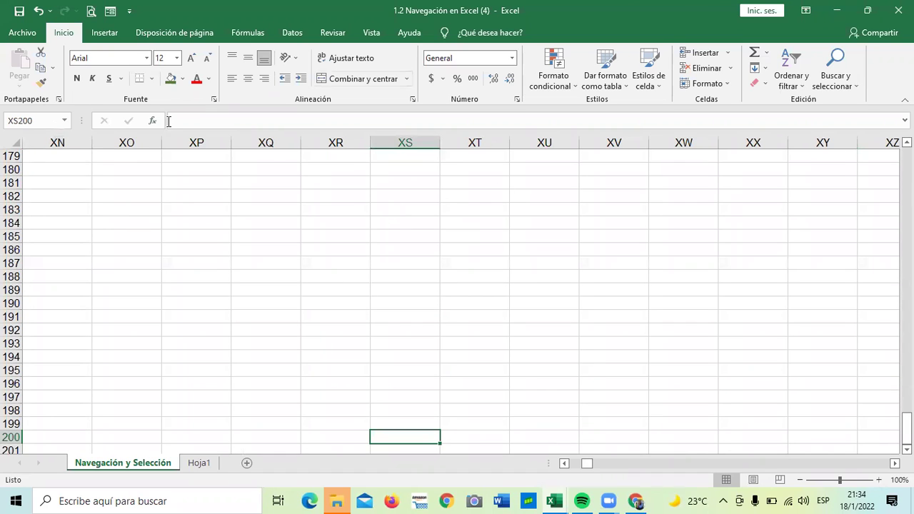
click(43, 124)
key(BackSpace)
text(A1)
key(Return)
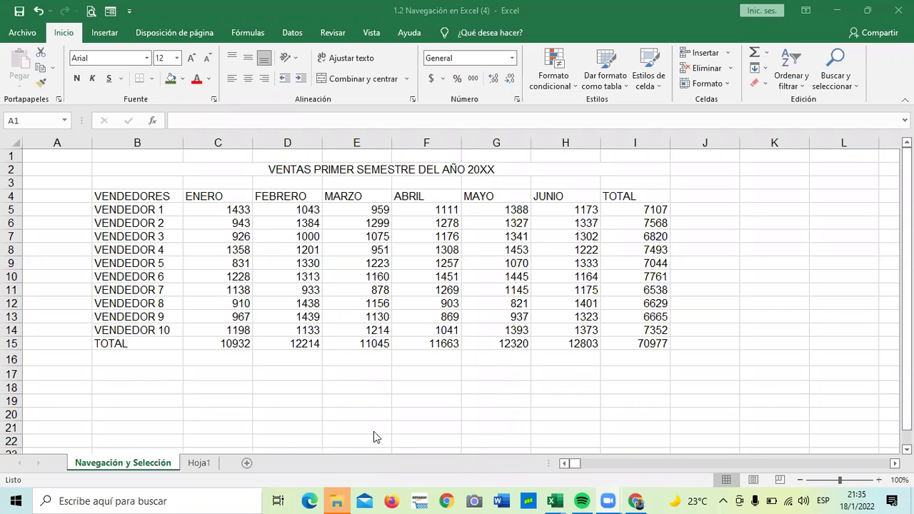
Step: Select cell F17, clear its displayed reference without entering another, and select the VENDEDORES header in B4
click(404, 382)
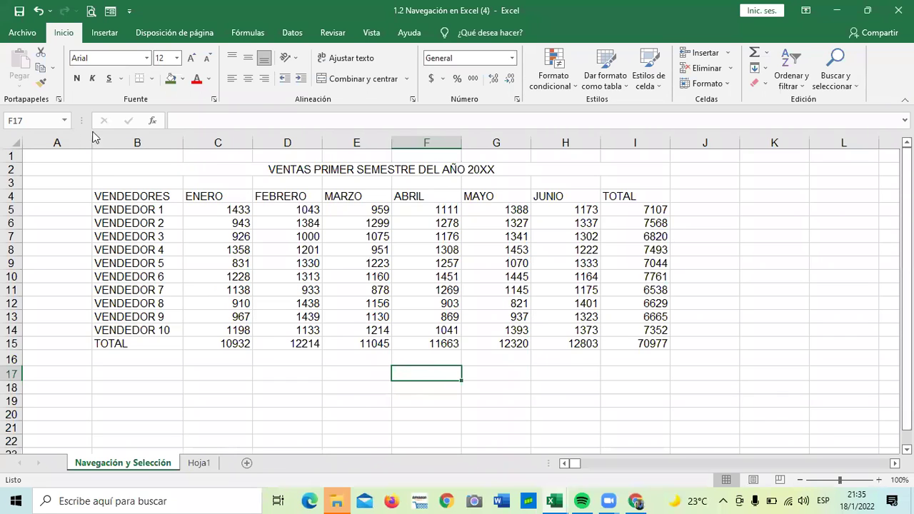
click(64, 122)
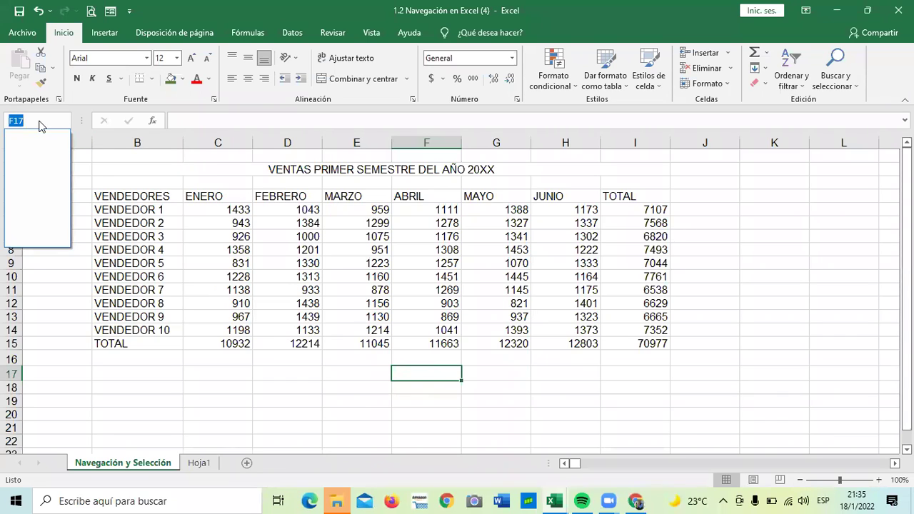
key(BackSpace)
click(225, 383)
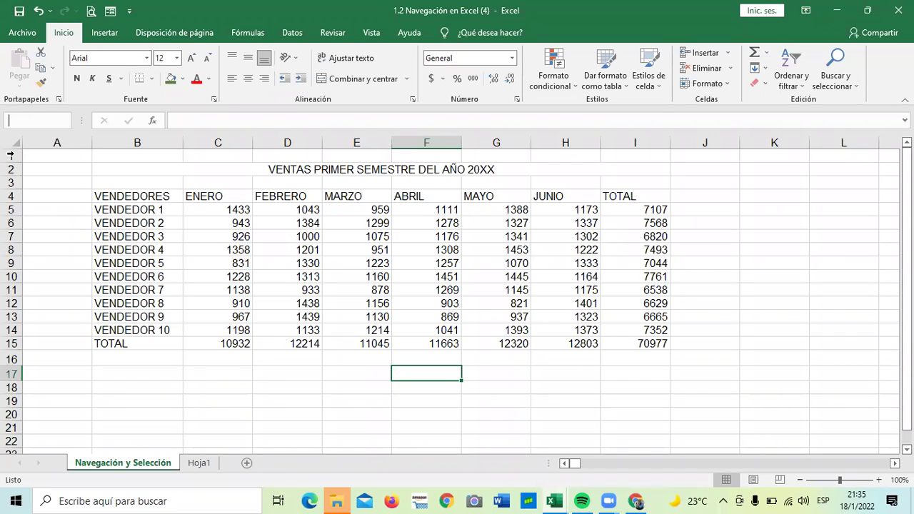
click(137, 195)
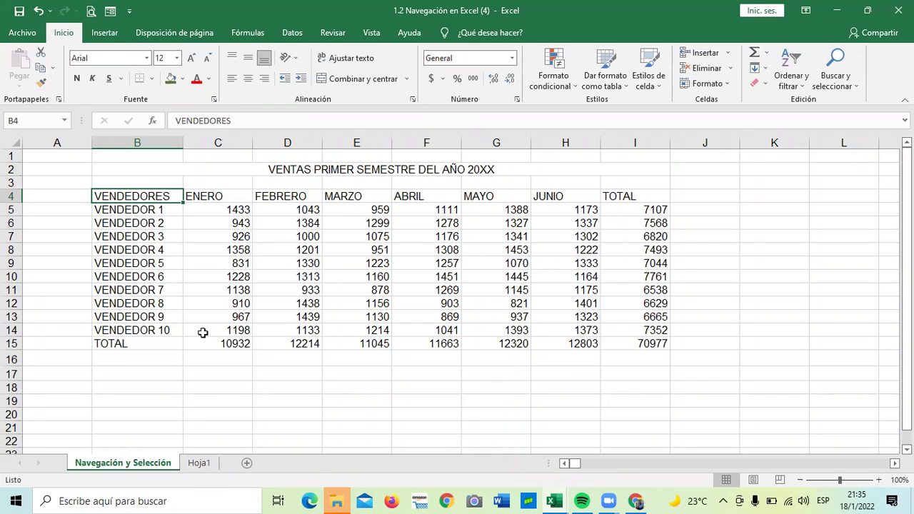
Step: Select in turn cells E16, F18 and J7, the merged title in B2, and cell E19
click(330, 363)
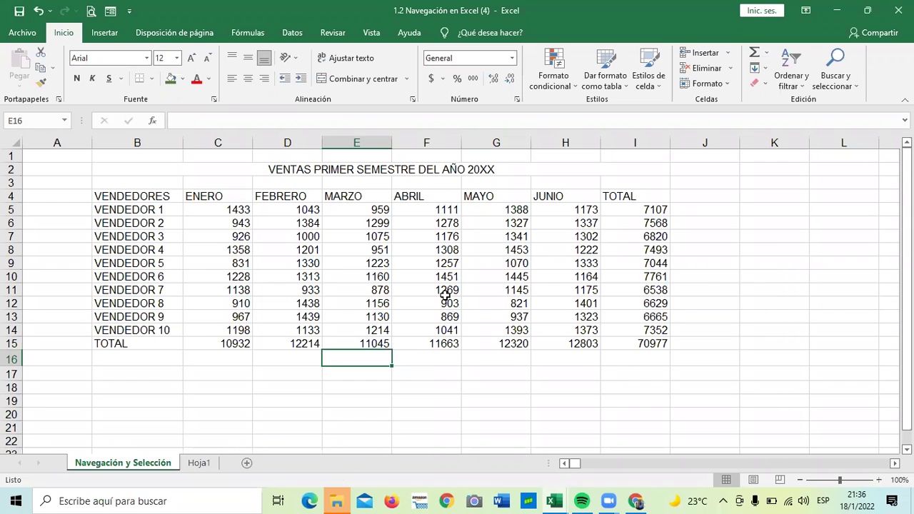
click(457, 389)
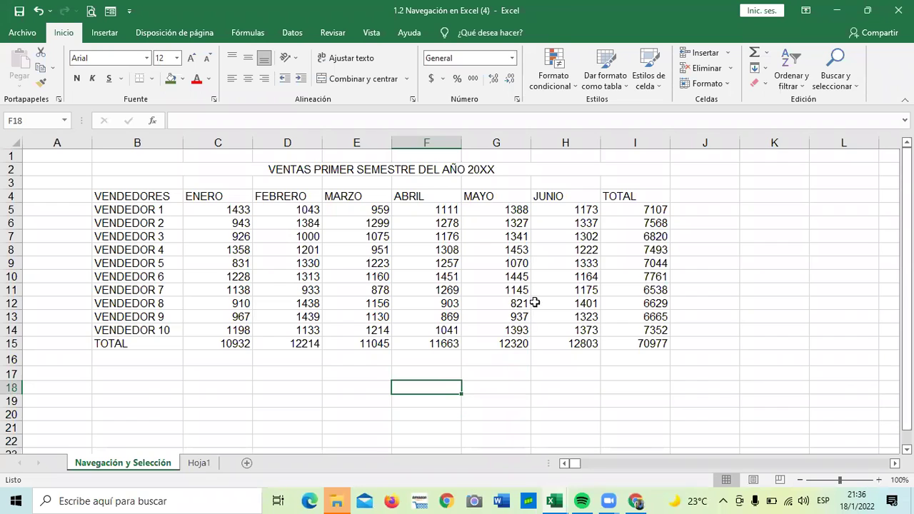
scroll(477, 336, down, 3)
scroll(477, 336, up, 3)
click(703, 238)
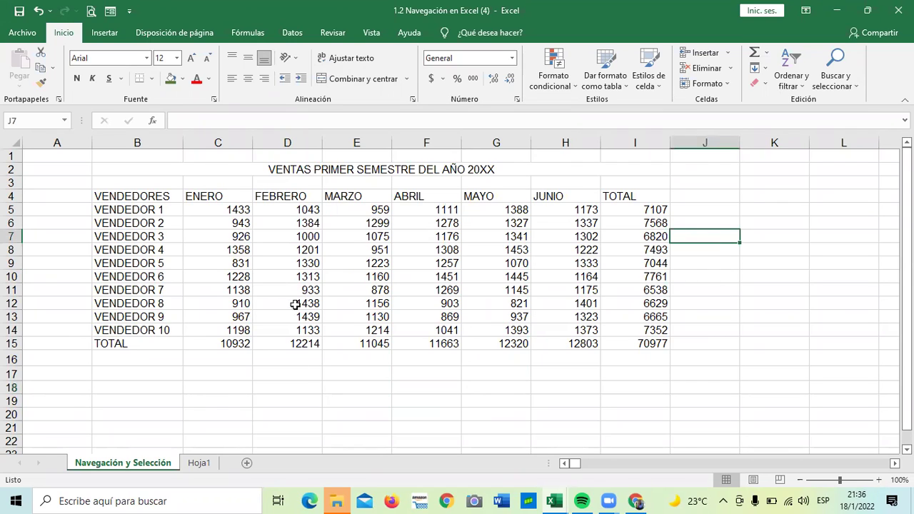
click(364, 169)
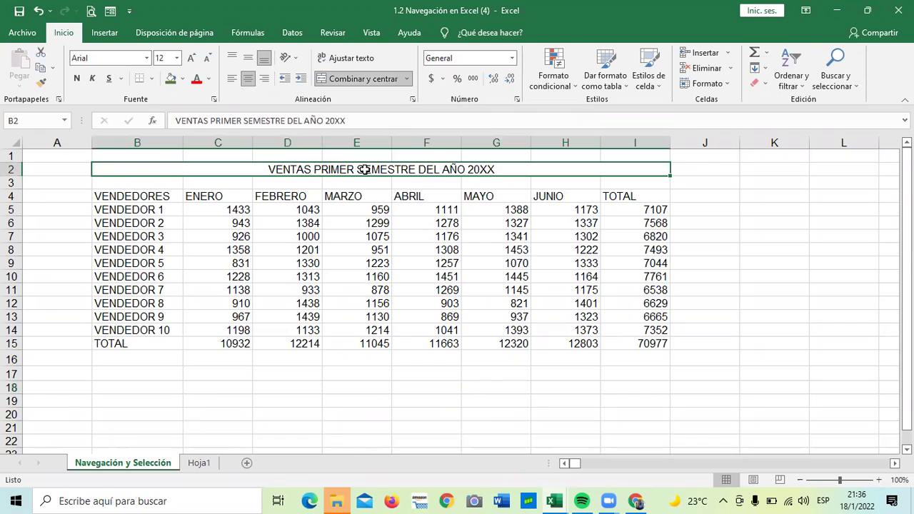
click(351, 402)
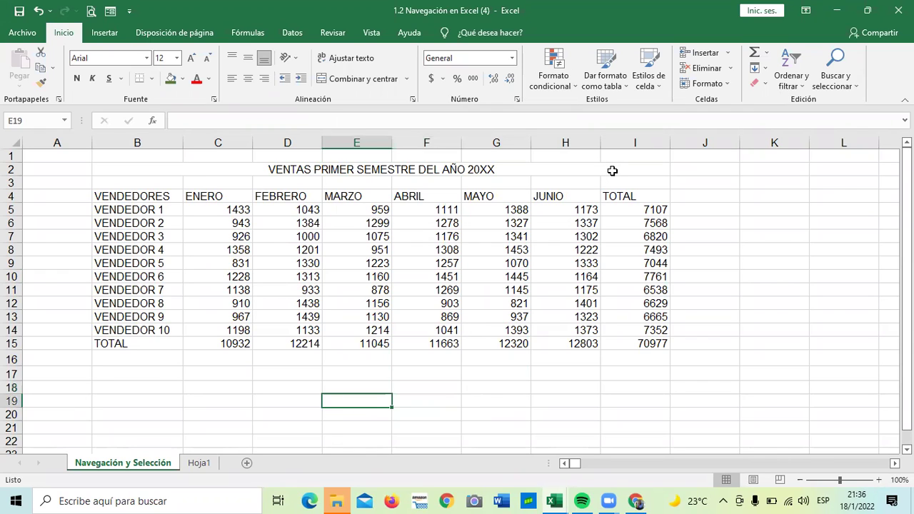
Step: Unmerge the title cell spanning B2:I2 and select cell E18
click(247, 169)
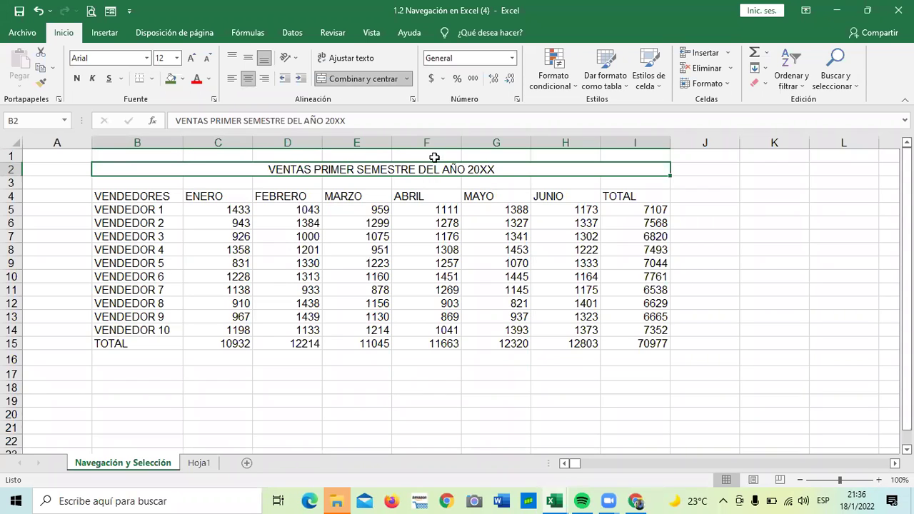
click(350, 80)
click(327, 382)
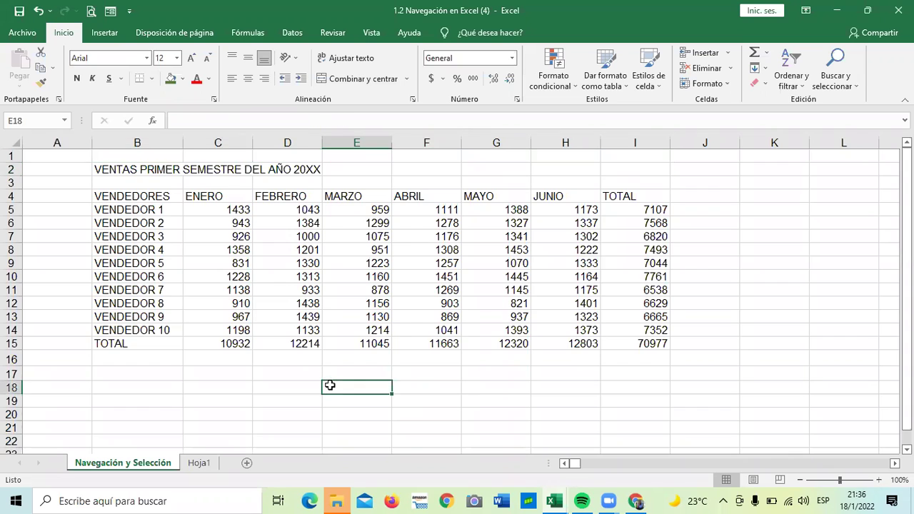
Step: Enter a long run of capital Ms in F2 and select cells F2, G2 and H2 along the overflowing text
click(425, 172)
text(MMMMMMMMMMMMMMMMMMMMMM)
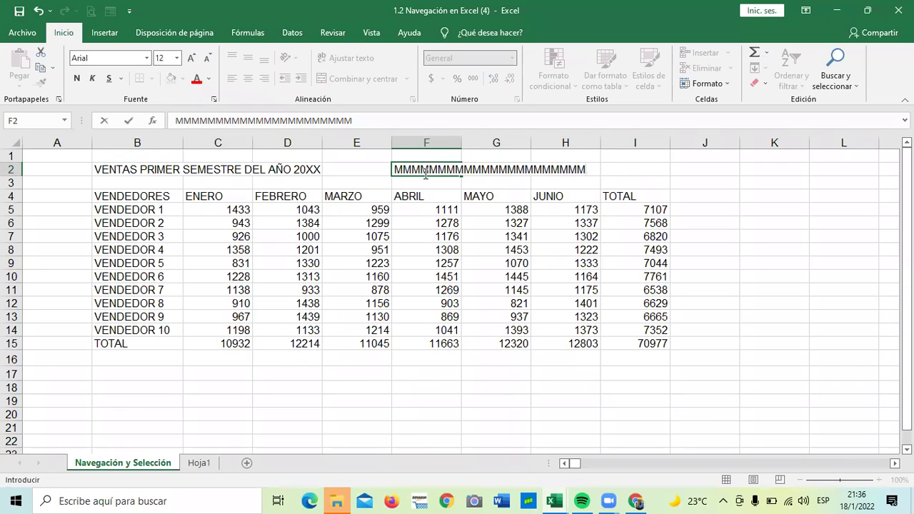
key(Return)
click(496, 170)
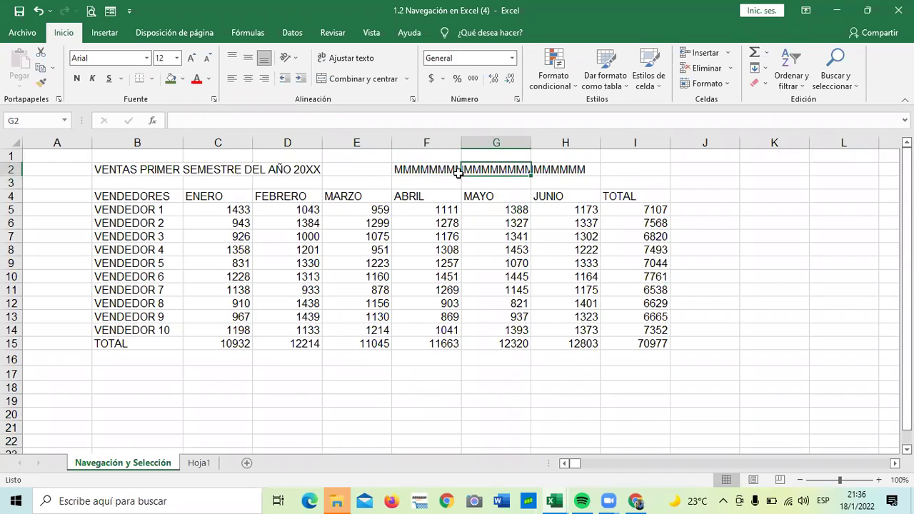
click(443, 172)
click(489, 169)
click(562, 170)
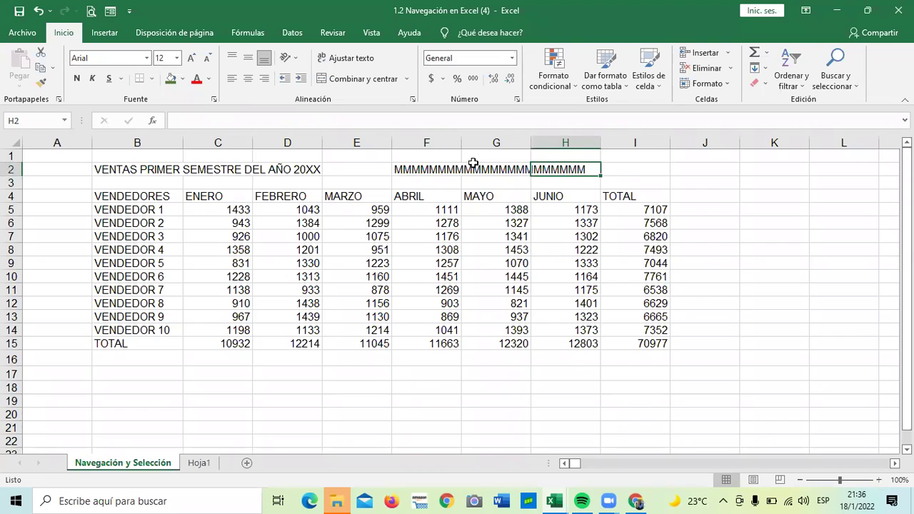
Step: Undo the text entry in F2, and merge and center the title across B2:I2
click(39, 10)
click(336, 414)
drag(150, 170, 607, 169)
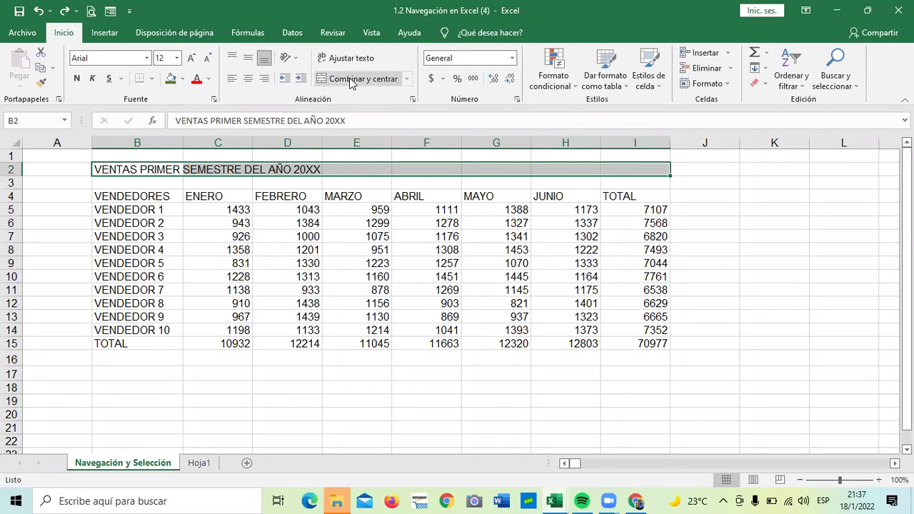
click(351, 80)
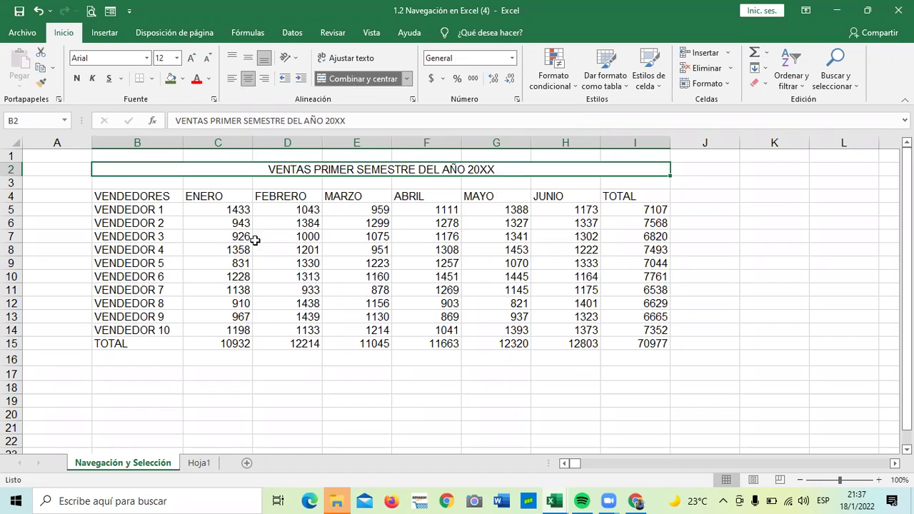
click(361, 414)
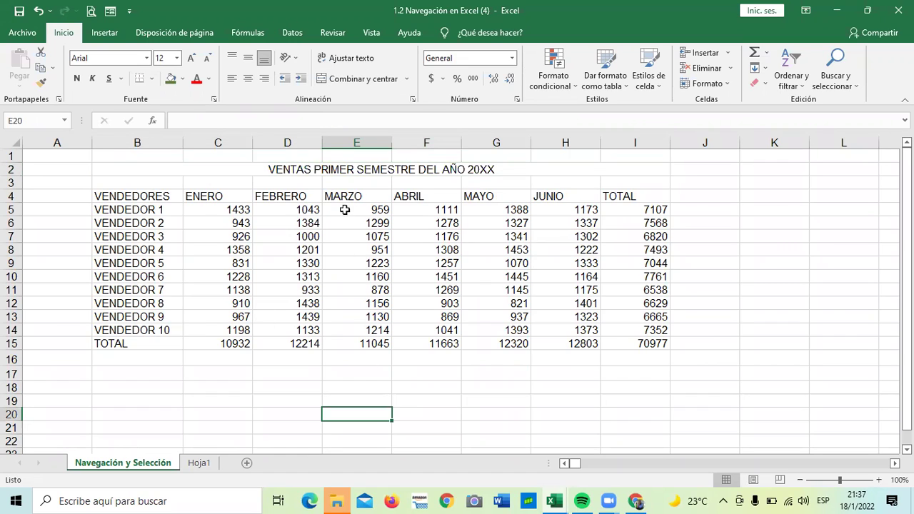
Step: Alternate the selection between the merged title in B2 and the empty cells E20 and E17
click(319, 167)
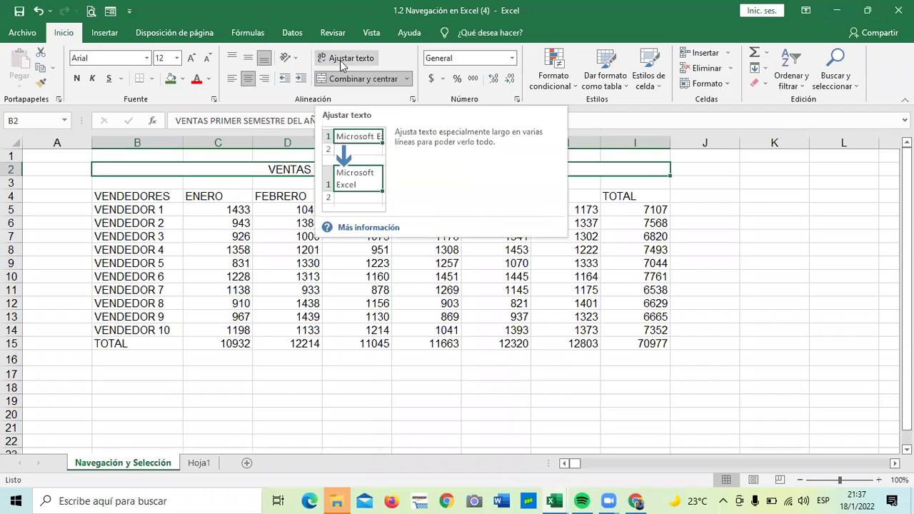
click(390, 414)
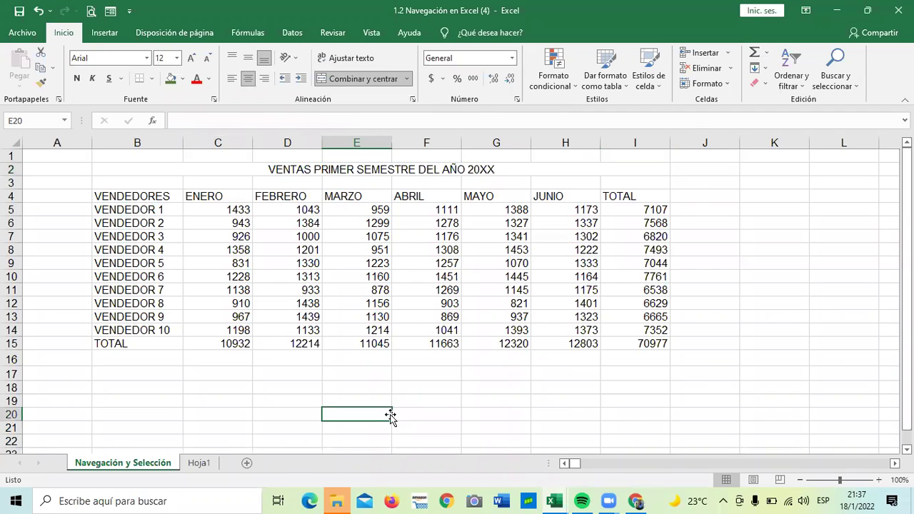
click(426, 169)
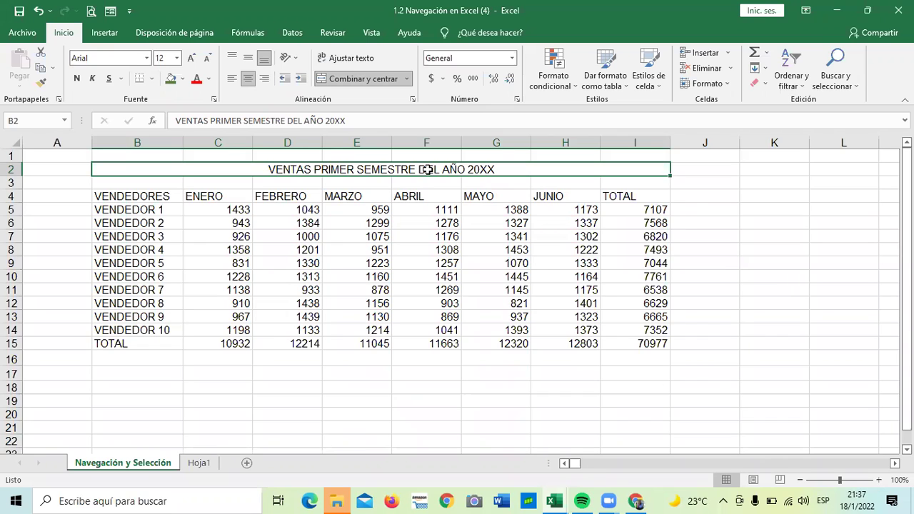
click(379, 372)
Step: Unmerge the title spanning B2:I2 and select the range C2:G2 in the title row
click(242, 169)
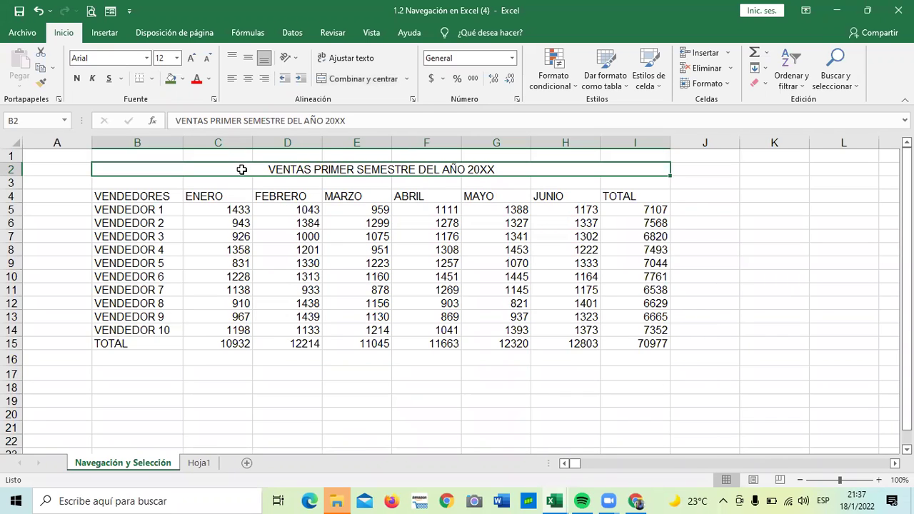
click(350, 79)
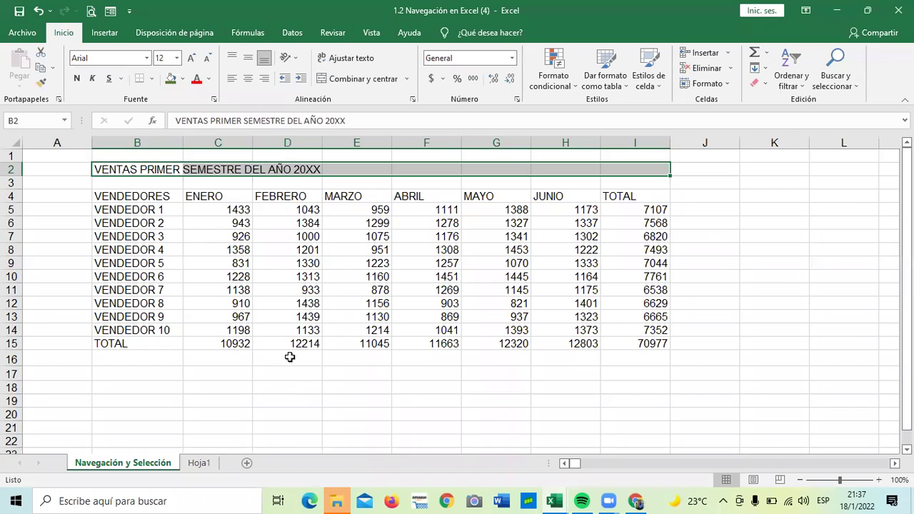
click(292, 414)
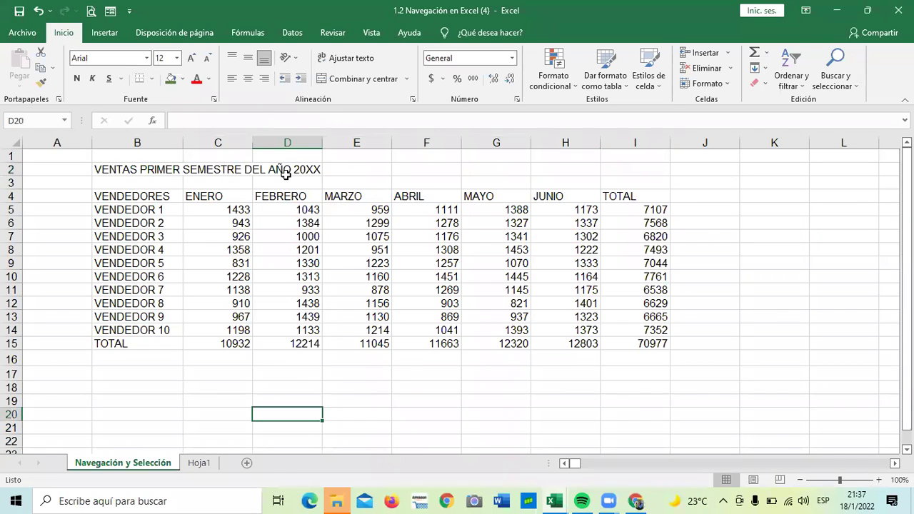
drag(233, 169, 487, 168)
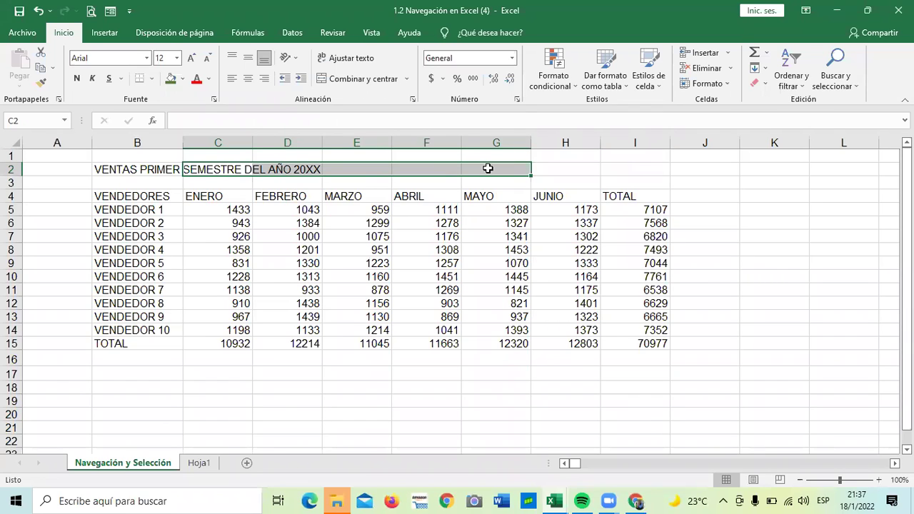
Step: Merge and center the range C2:G2, and cut the title text out of B2
click(352, 79)
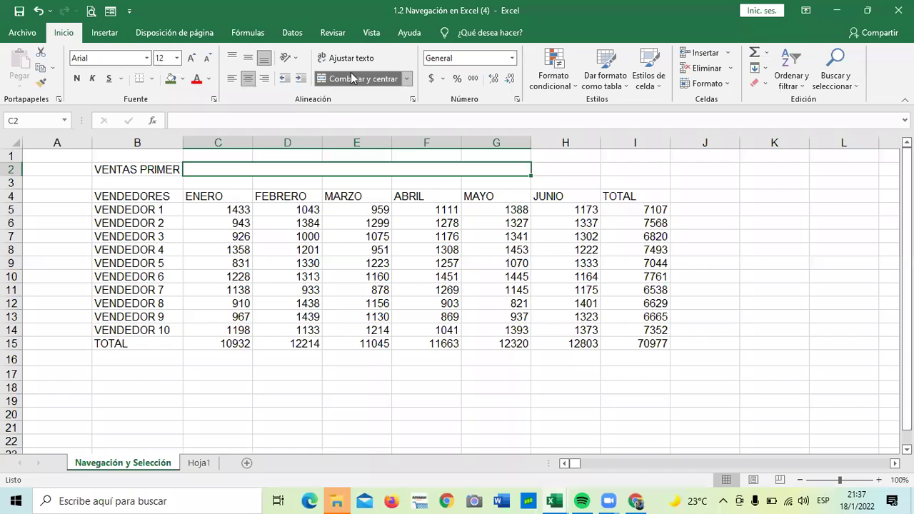
click(337, 387)
click(154, 175)
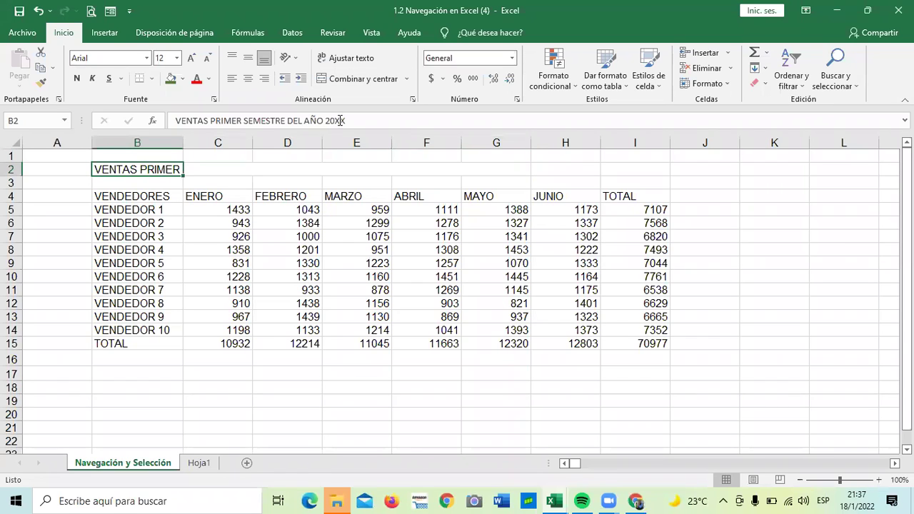
drag(346, 121, 172, 120)
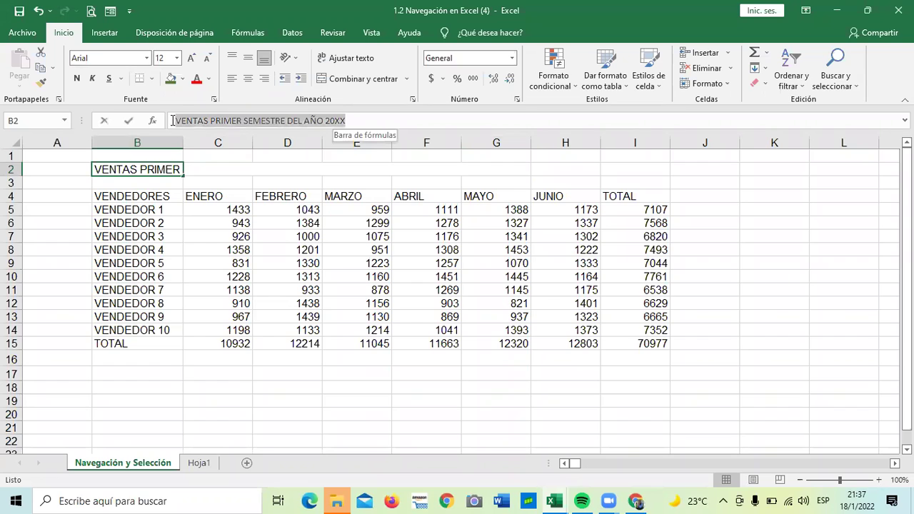
right_click(259, 122)
click(293, 129)
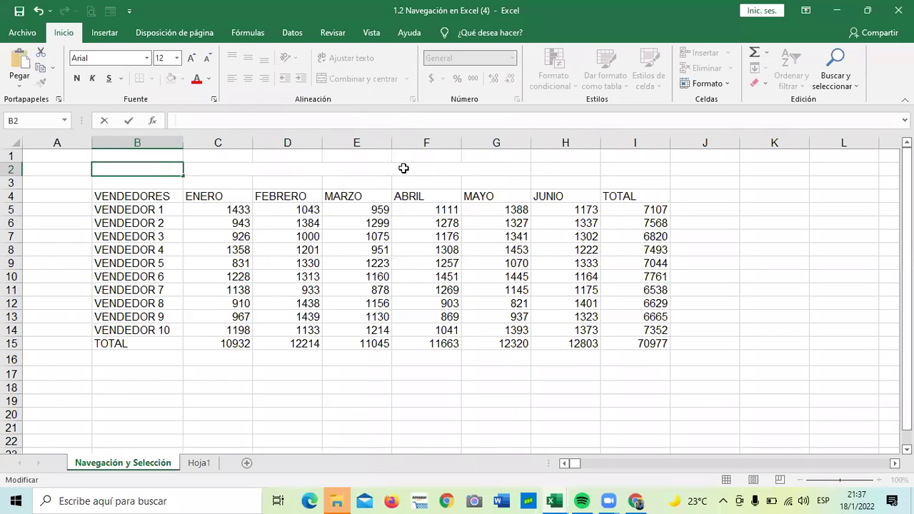
Step: Try to paste the cut title text into the merged cell C2:G2
click(405, 166)
key(ctrl+v)
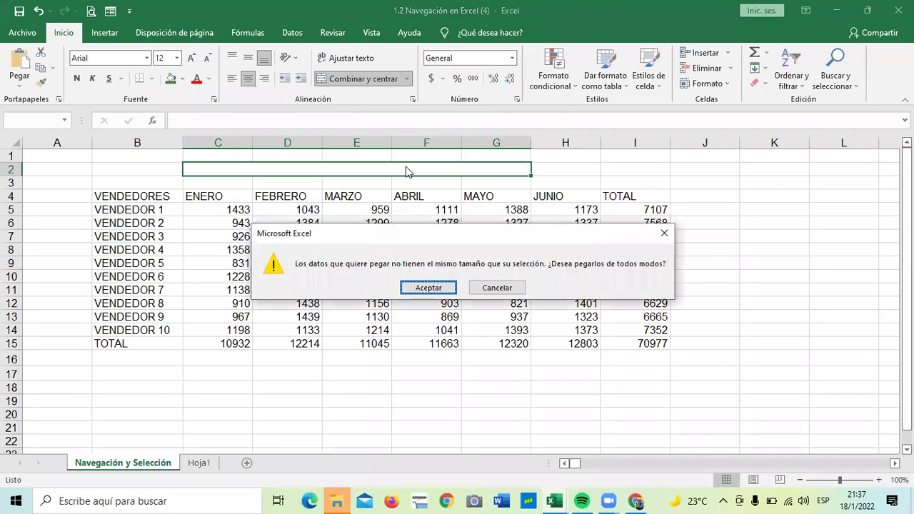
click(437, 290)
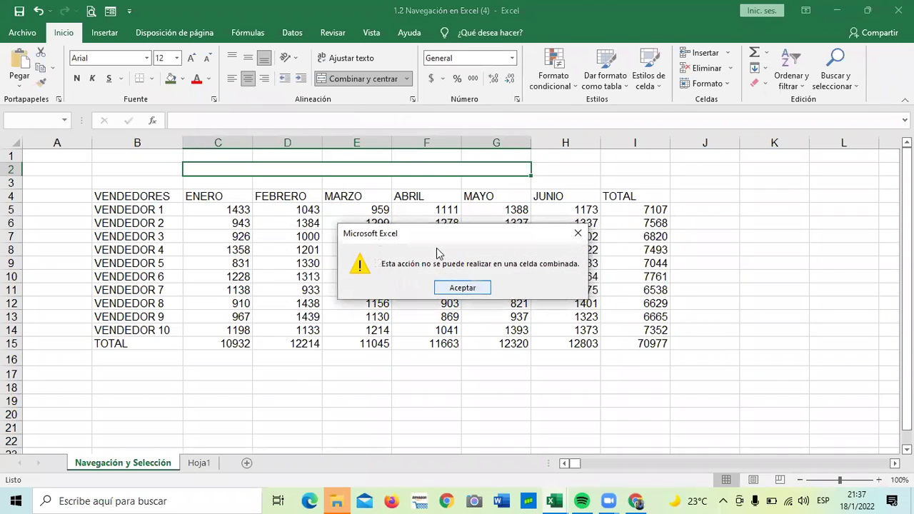
click(461, 286)
click(164, 170)
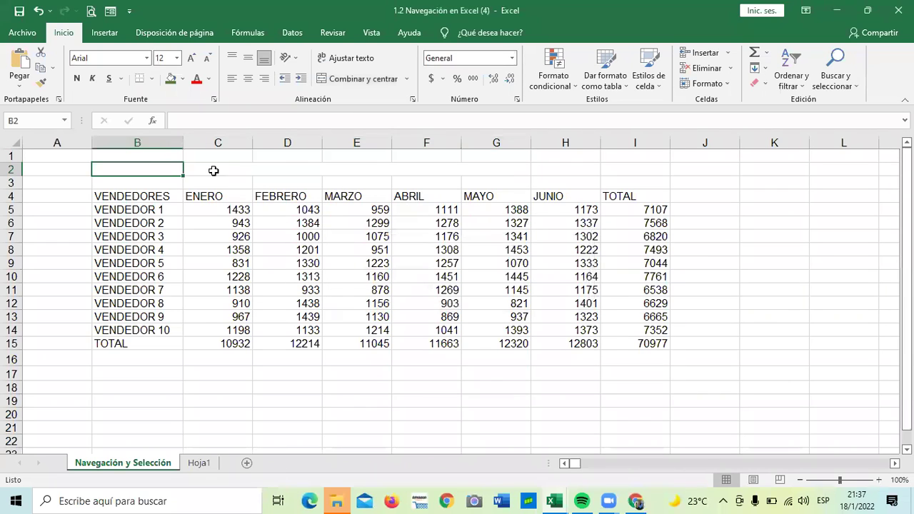
Step: Enter the title "REPORTE DE VENTAS CORRESPONDIENTE A LOS MESES DEL AÑO 2021" in the merged cell C2:G2
click(312, 166)
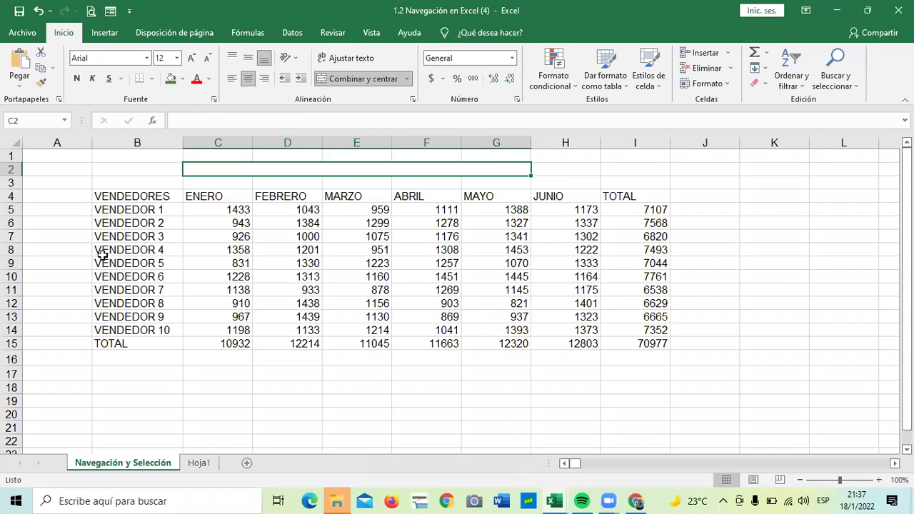
key(Caps_Lock)
text(re)
key(BackSpace)
key(BackSpace)
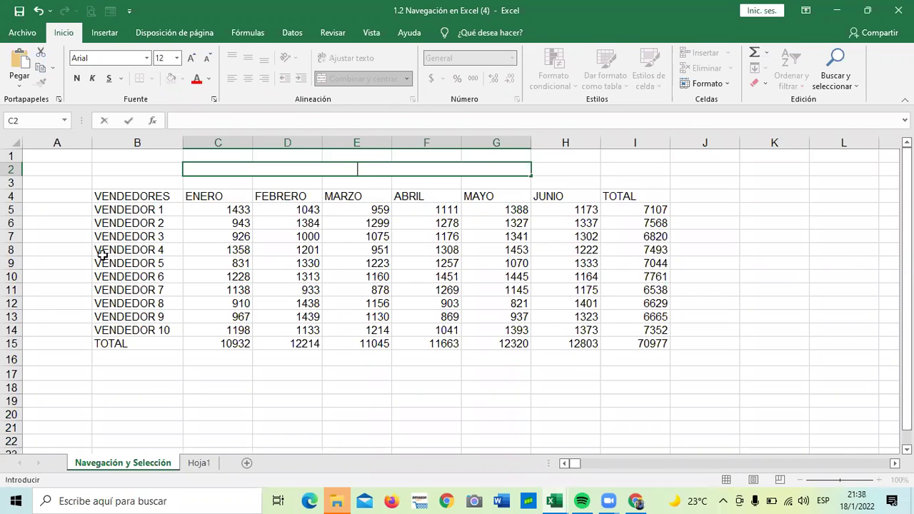
key(Caps_Lock)
text(REPORT)
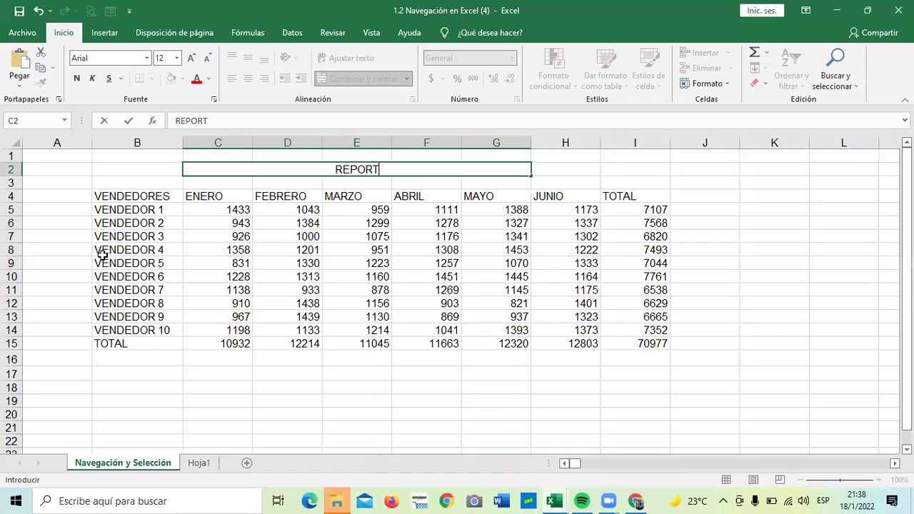
text(E DE VENTAS)
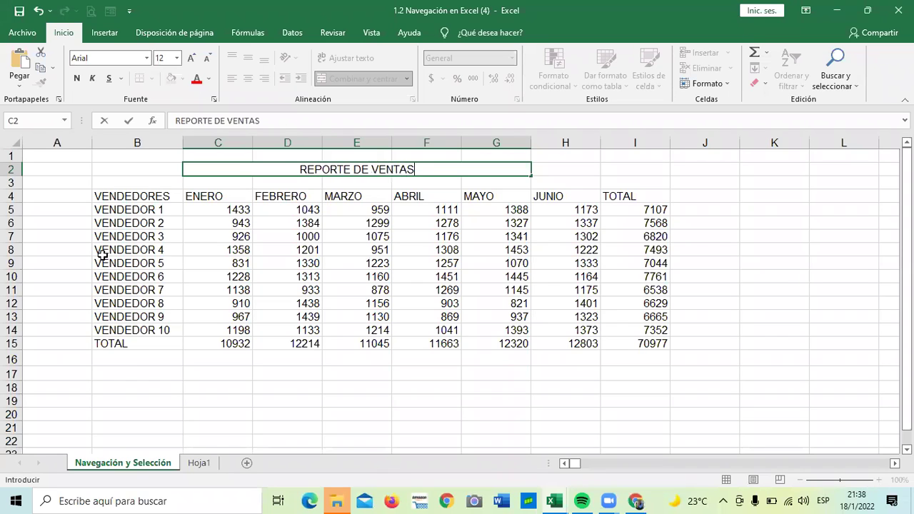
text( CORRES)
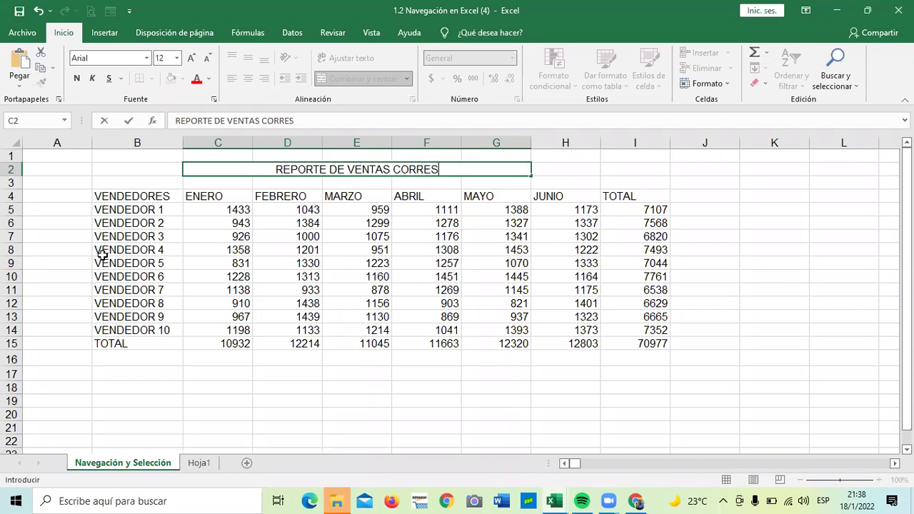
text(PONDINETE)
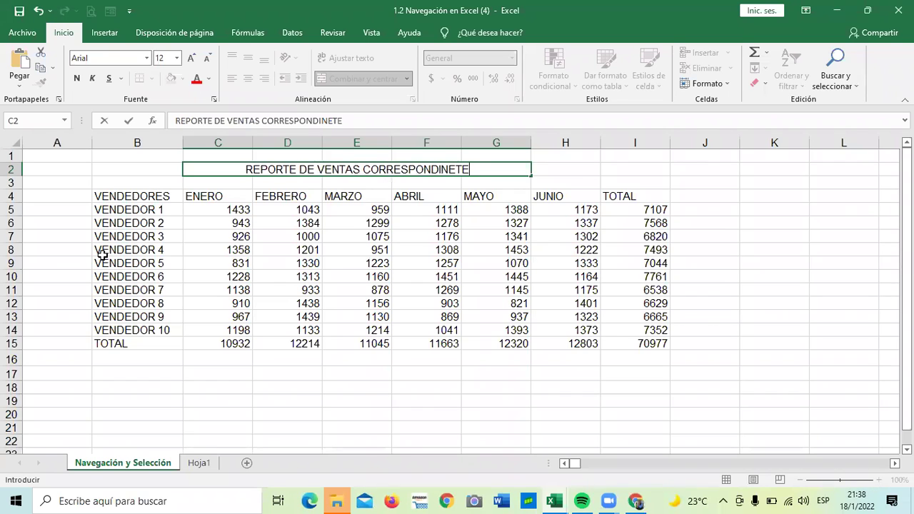
key(BackSpace)
key(BackSpace)
key(BackSpace)
key(BackSpace)
key(BackSpace)
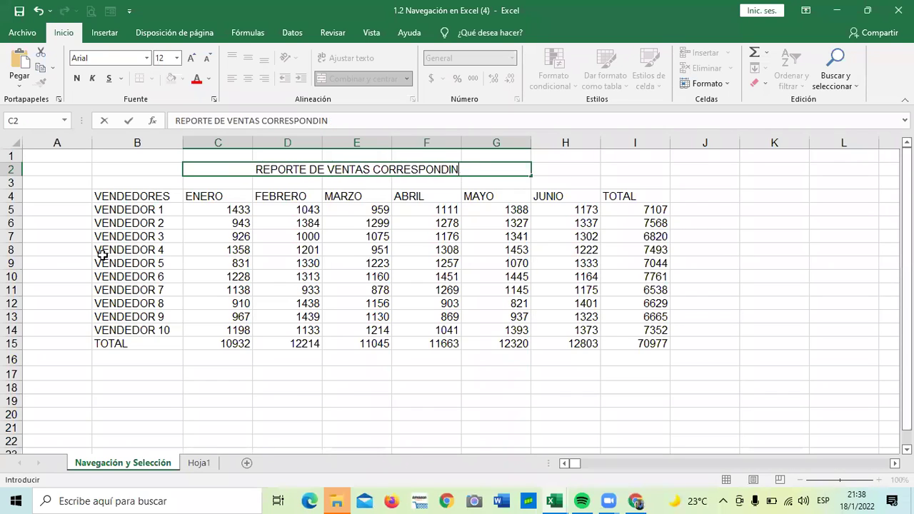
text(ENTE AL)
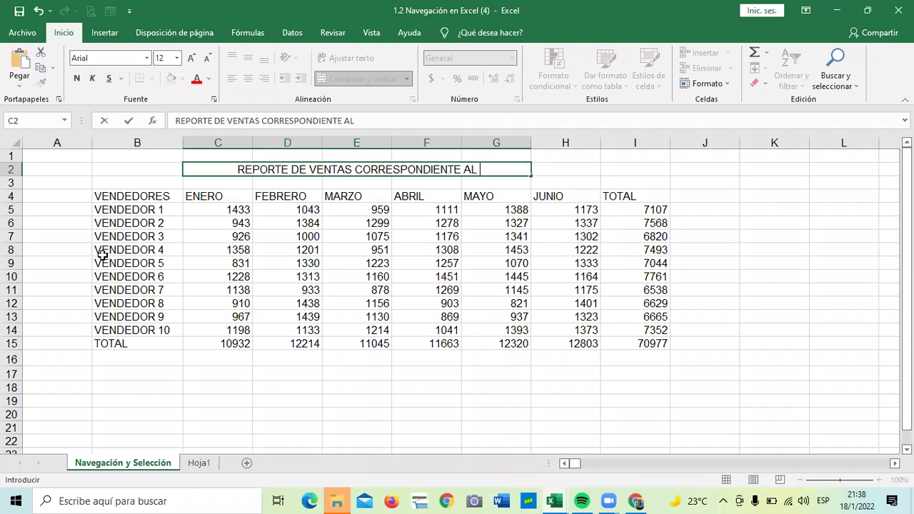
key(BackSpace)
text(LOS MESES)
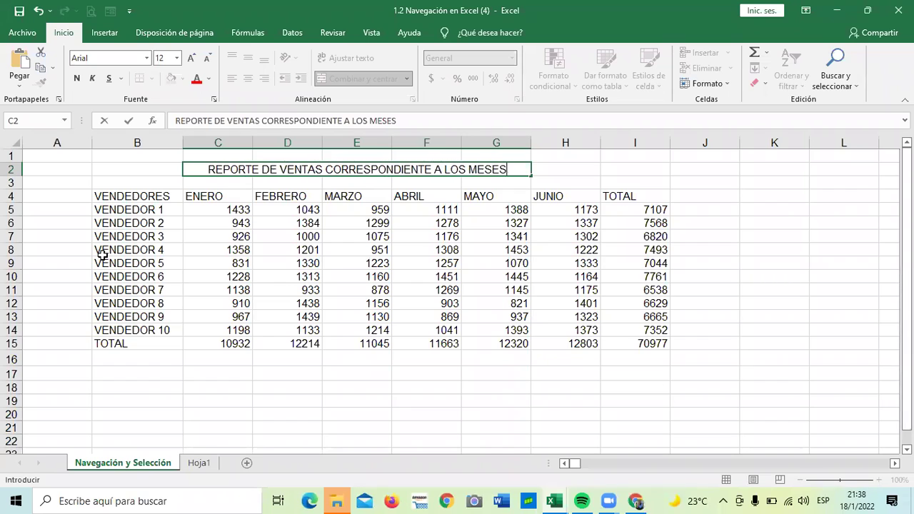
text( DE )
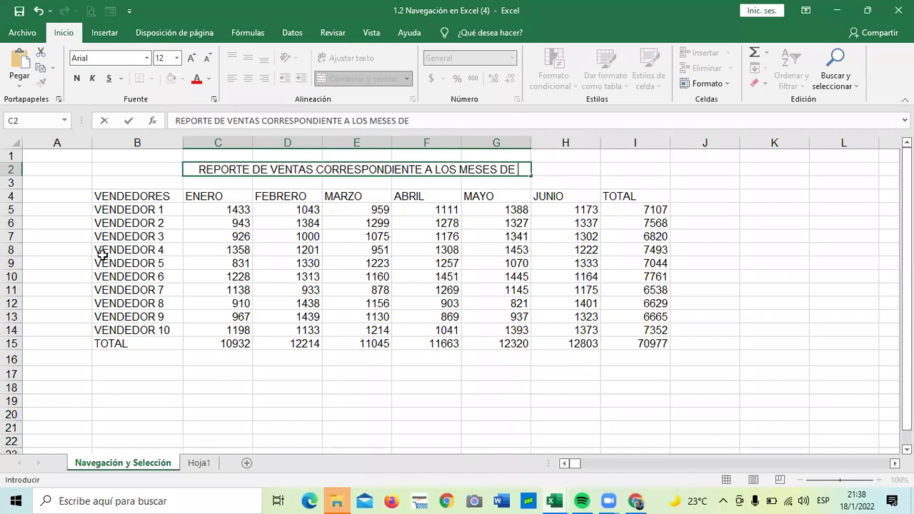
text(20)
key(BackSpace)
key(BackSpace)
key(BackSpace)
text(L AÑO)
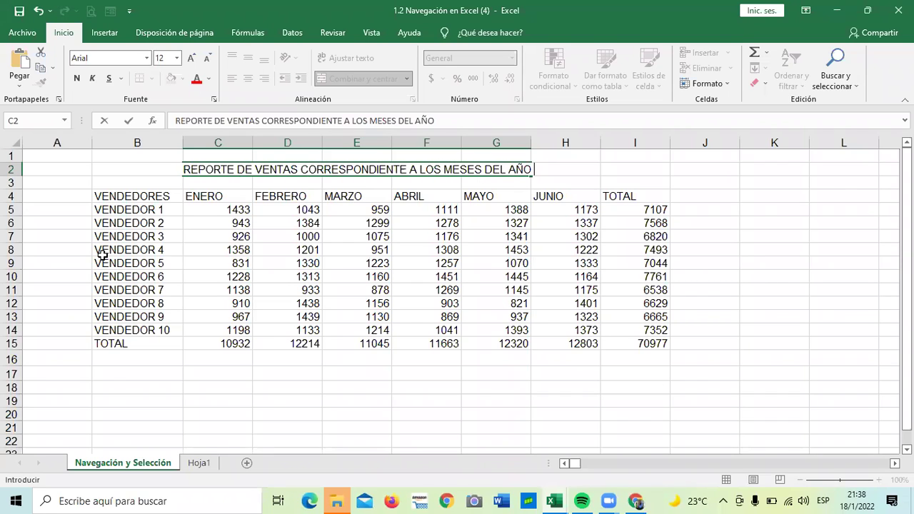
text( 2021)
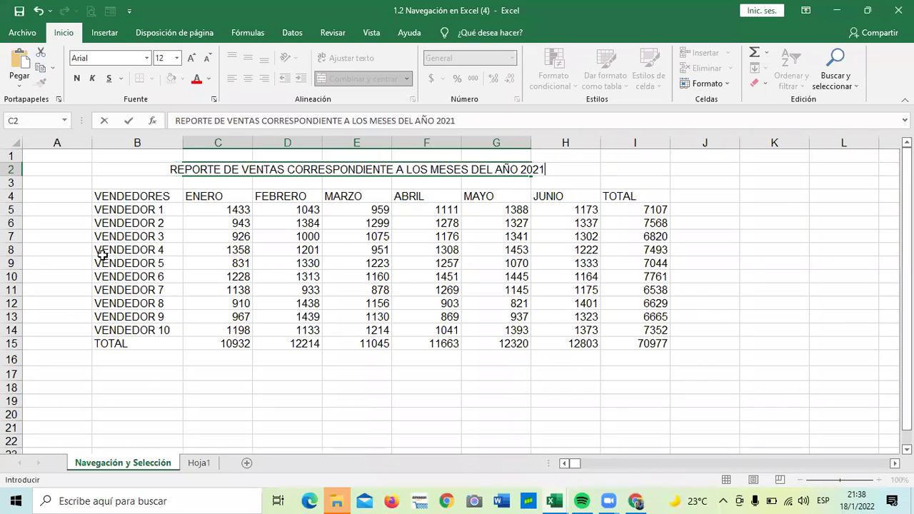
key(Return)
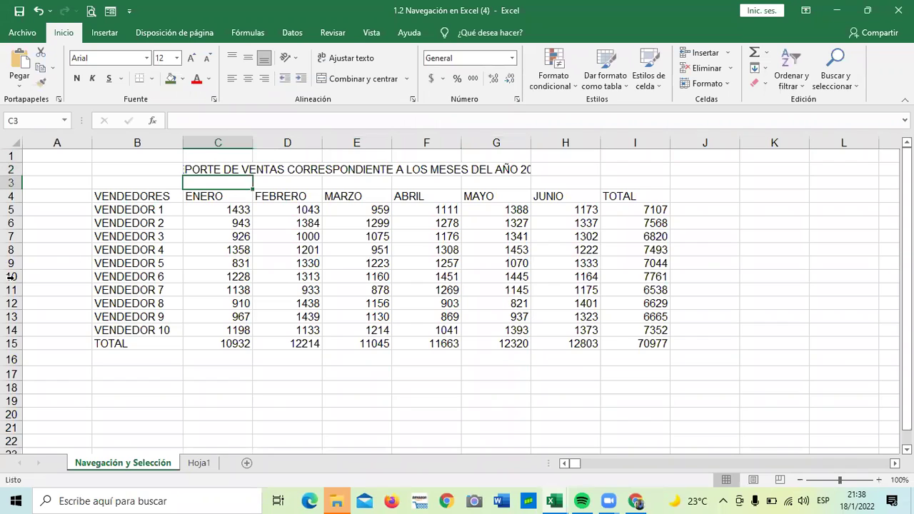
Step: Wrap the title text and extend its merged, centered area to C1:G2
click(327, 165)
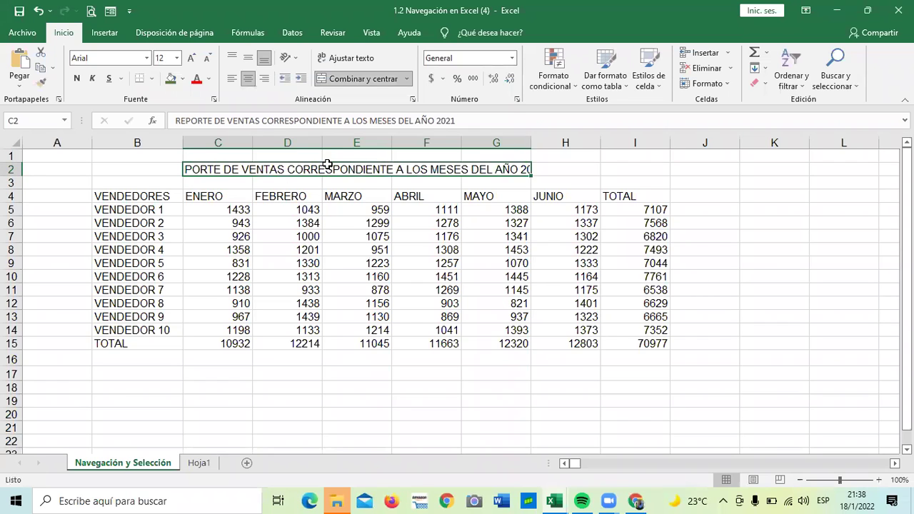
click(362, 60)
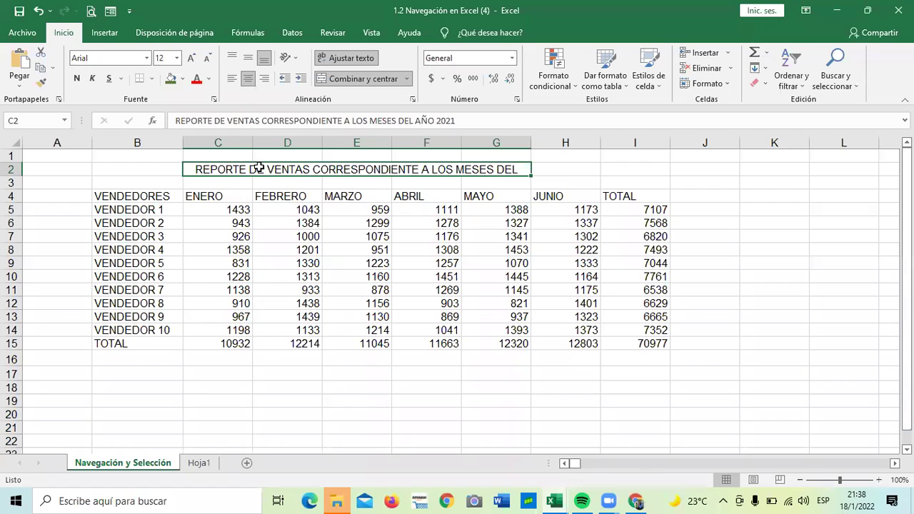
drag(258, 162, 259, 157)
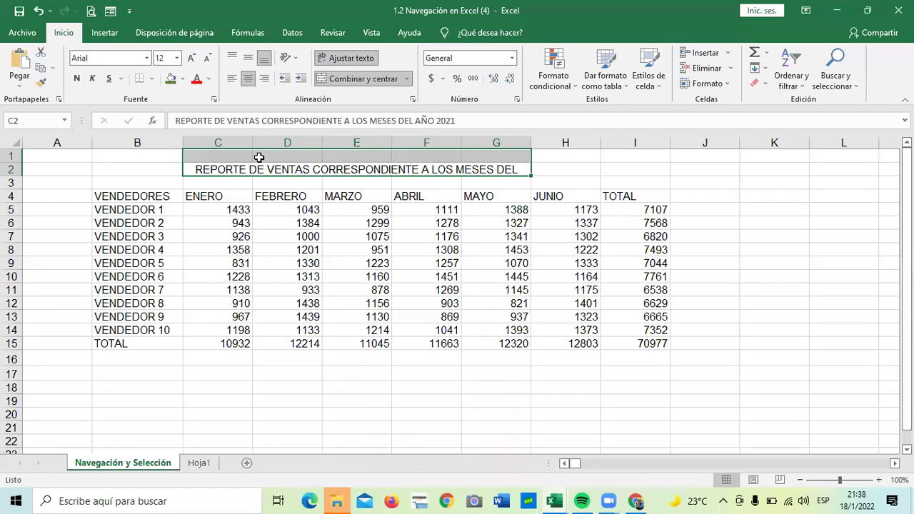
click(345, 80)
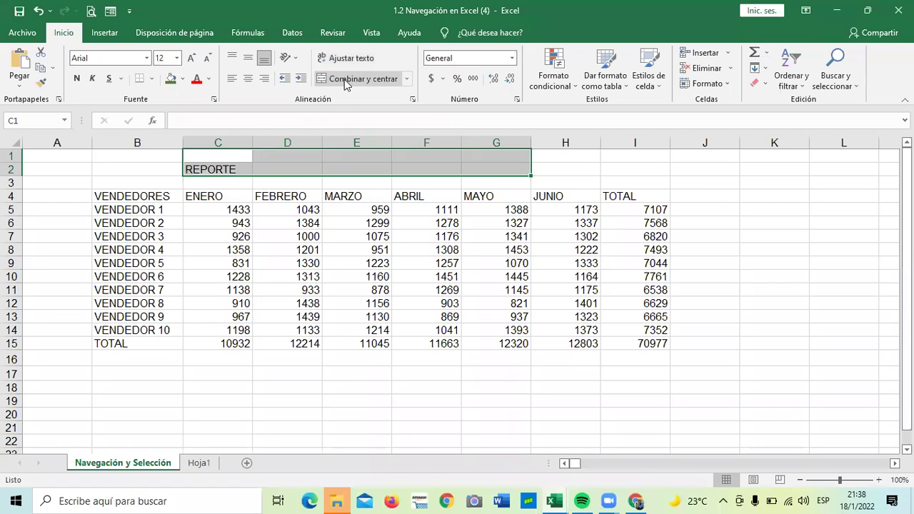
click(344, 80)
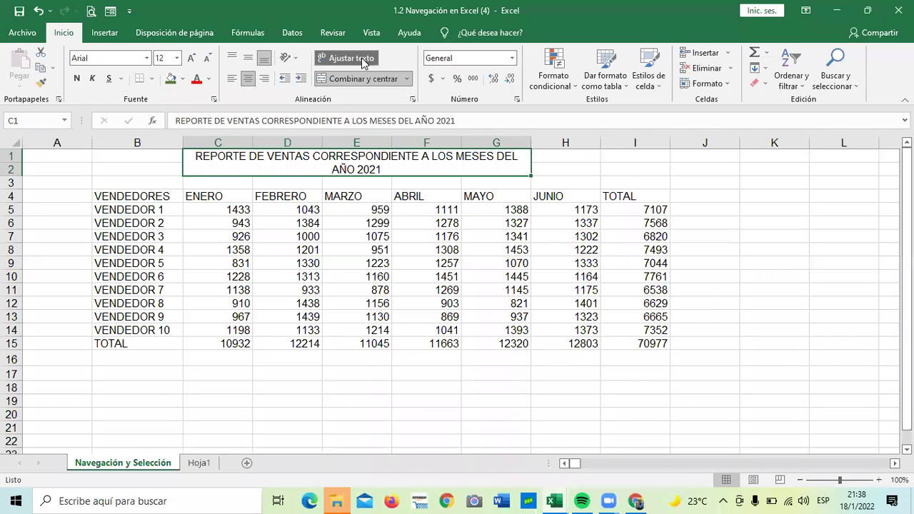
Step: Select I2, the merged title in C1 and the empty cell F19 in turn
click(647, 169)
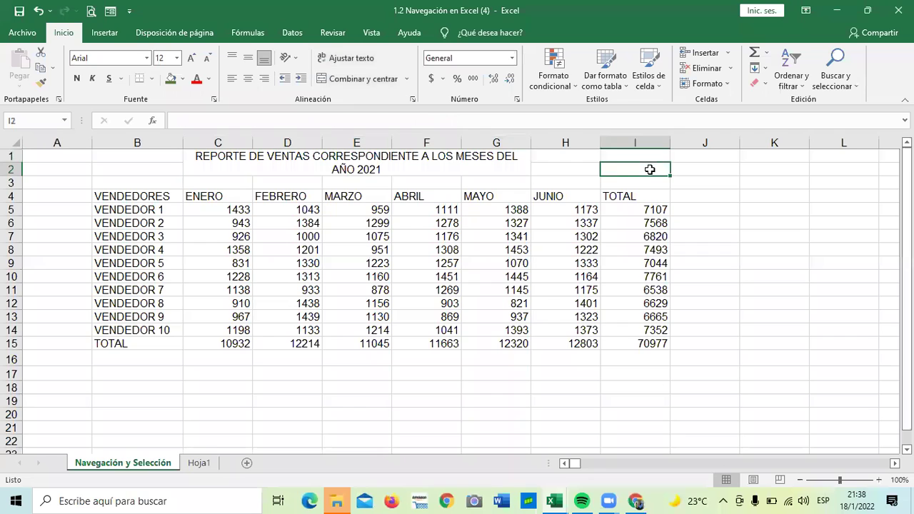
click(411, 166)
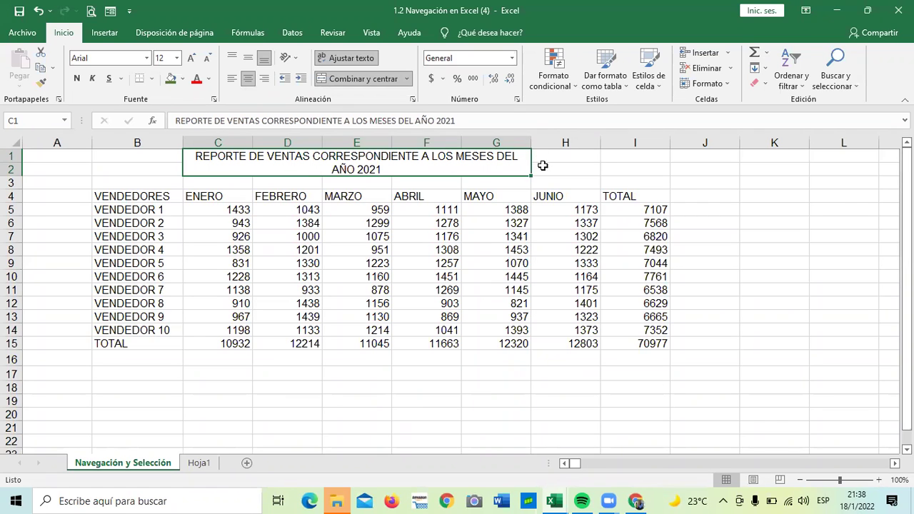
click(407, 398)
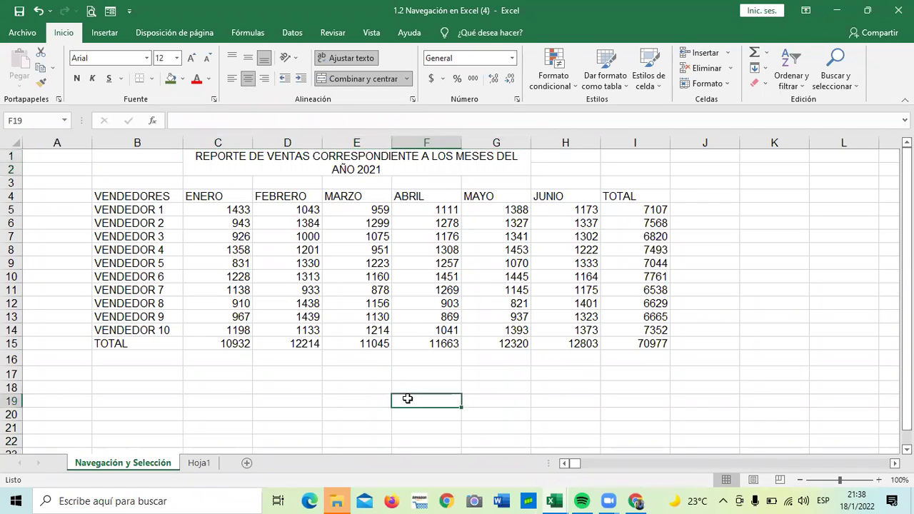
Step: Turn text wrapping off for the merged title in C1:G2 and turn it back on
click(397, 164)
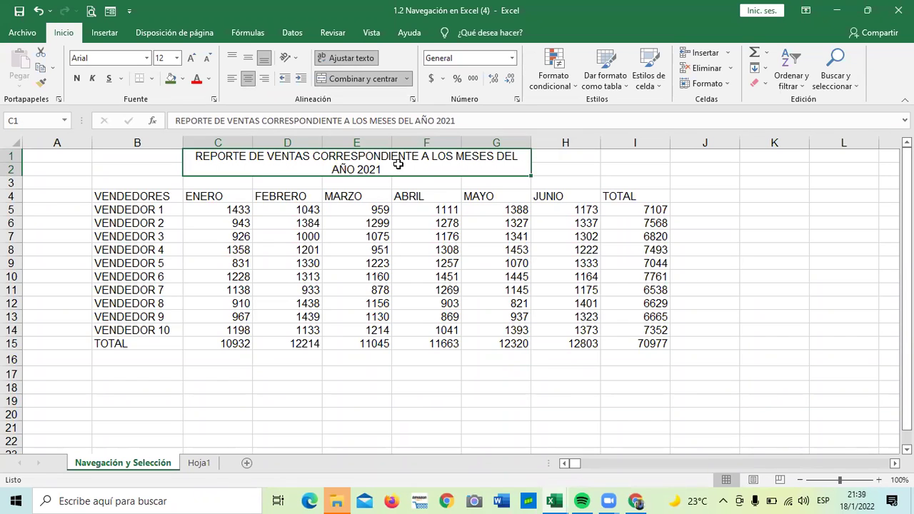
click(358, 57)
click(374, 393)
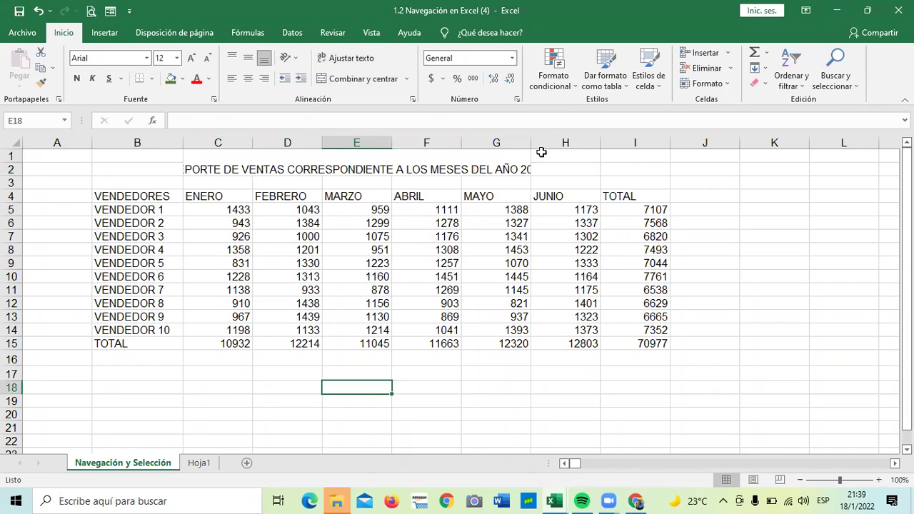
click(477, 167)
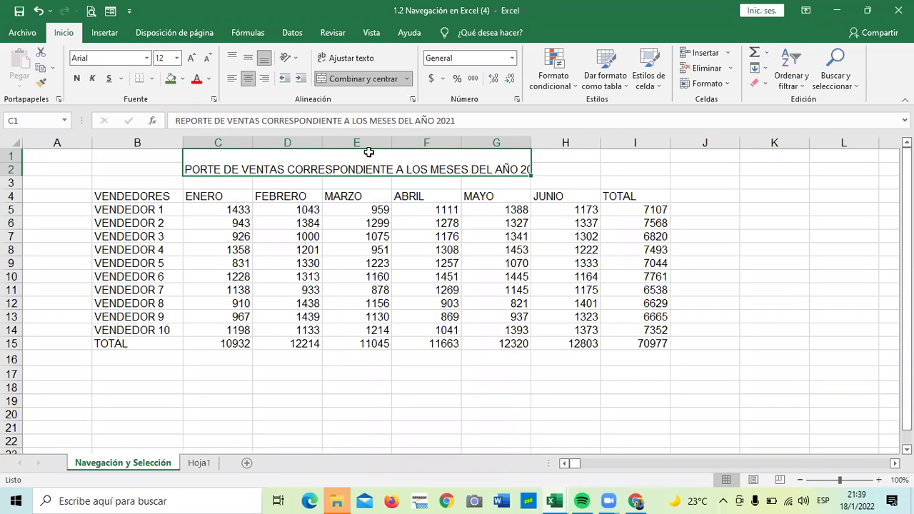
click(336, 62)
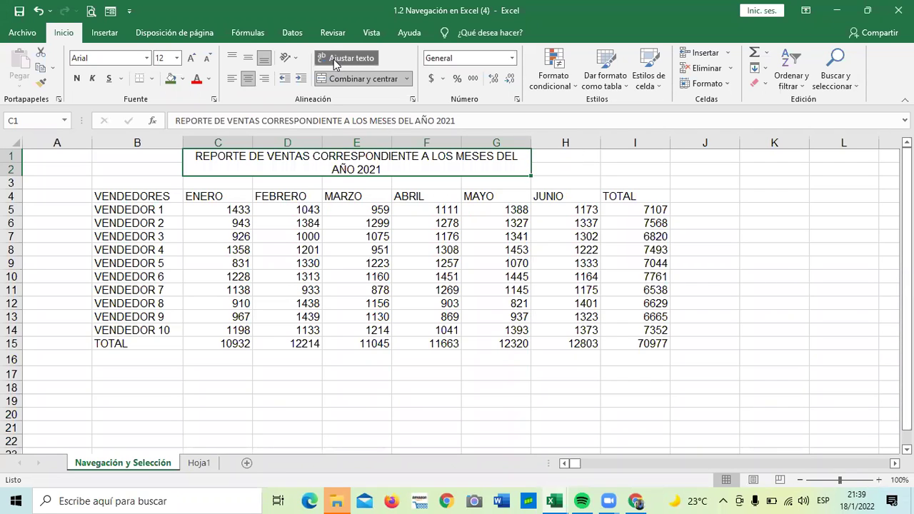
click(430, 403)
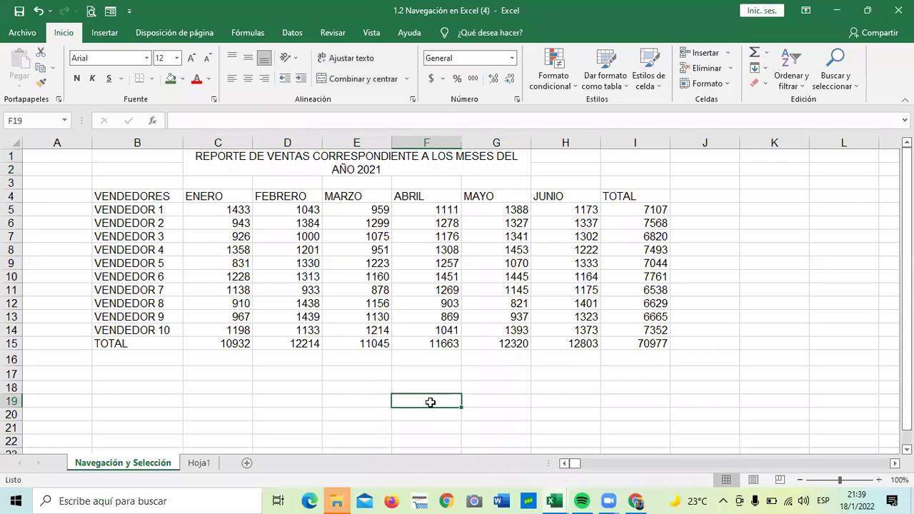
Step: Select the wrapped title once more, followed by the empty cells F18 and H17
click(430, 164)
click(411, 390)
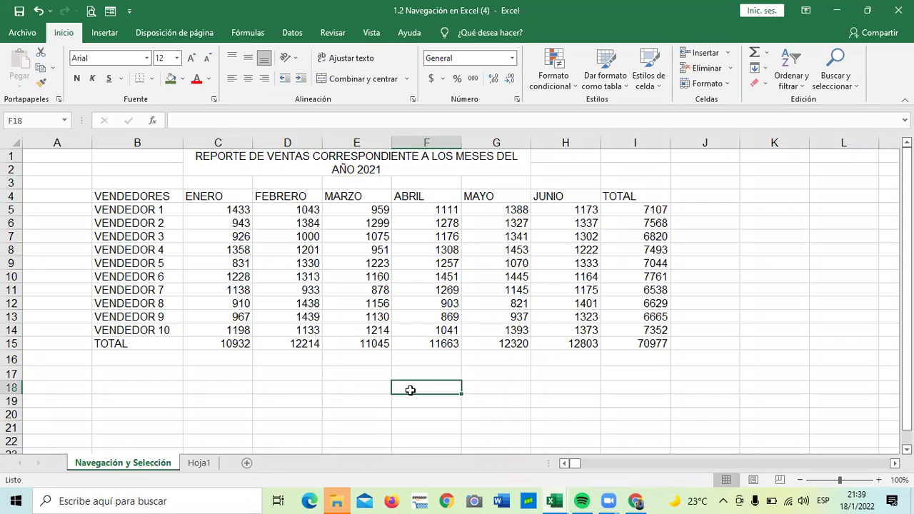
click(539, 376)
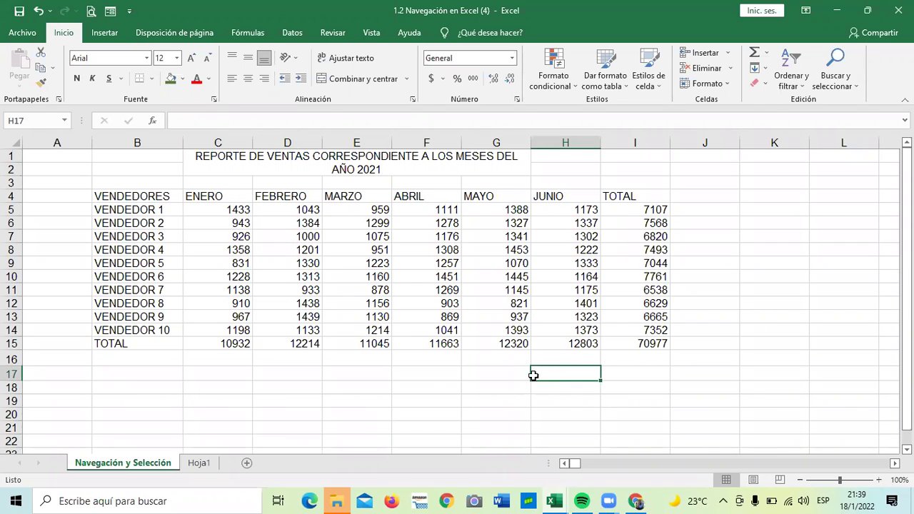
Step: Select the empty cell F17, switch to the course page in Chrome and advance from lesson 1.4 to 1.5 Laboratorio
click(423, 374)
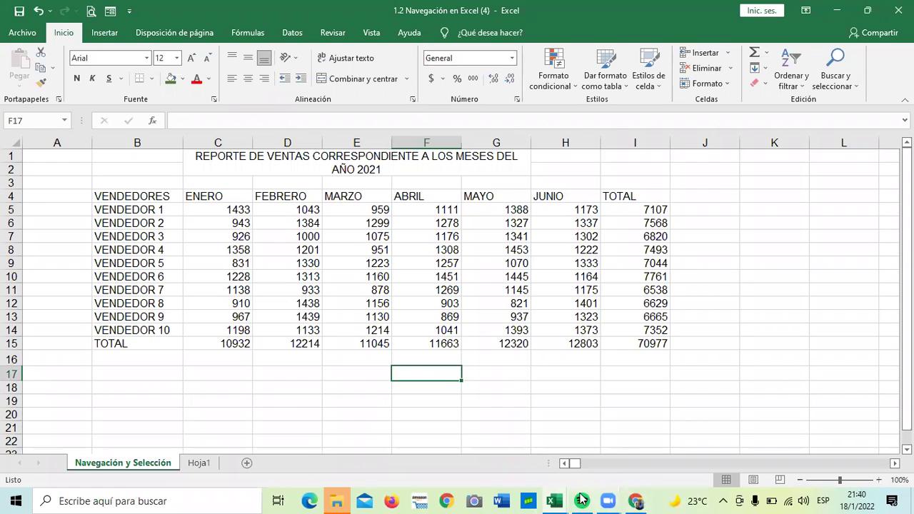
mouse_move(635, 500)
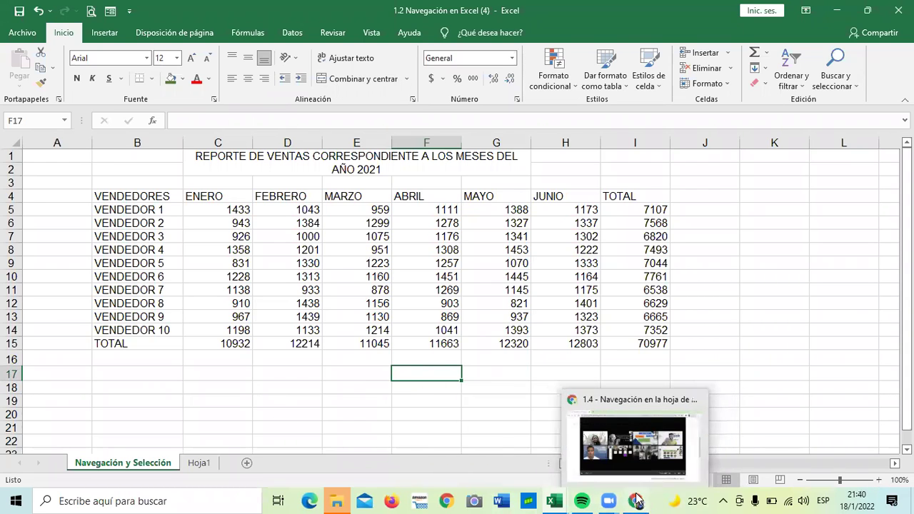
click(695, 448)
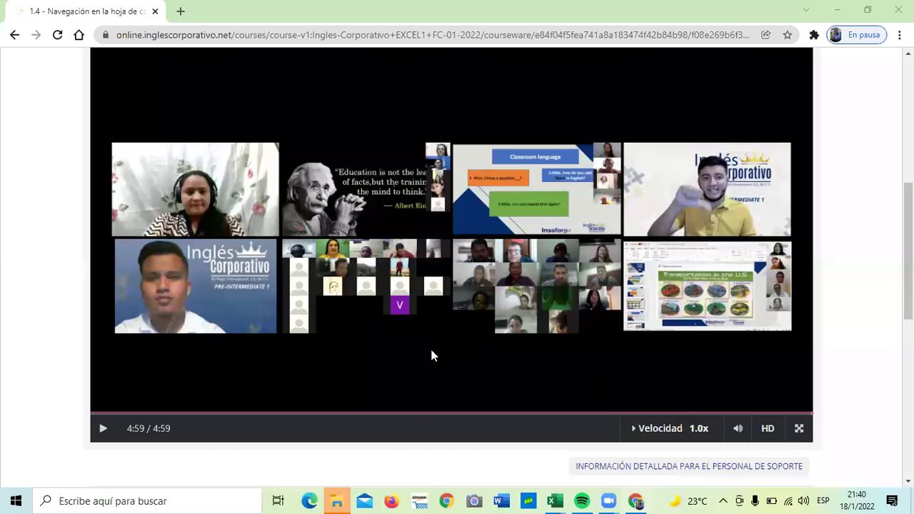
scroll(405, 367, down, 5)
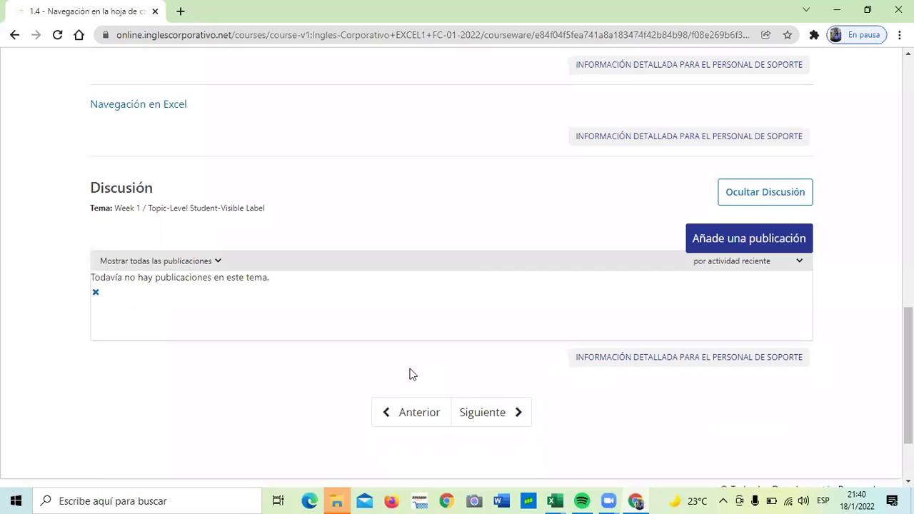
click(486, 415)
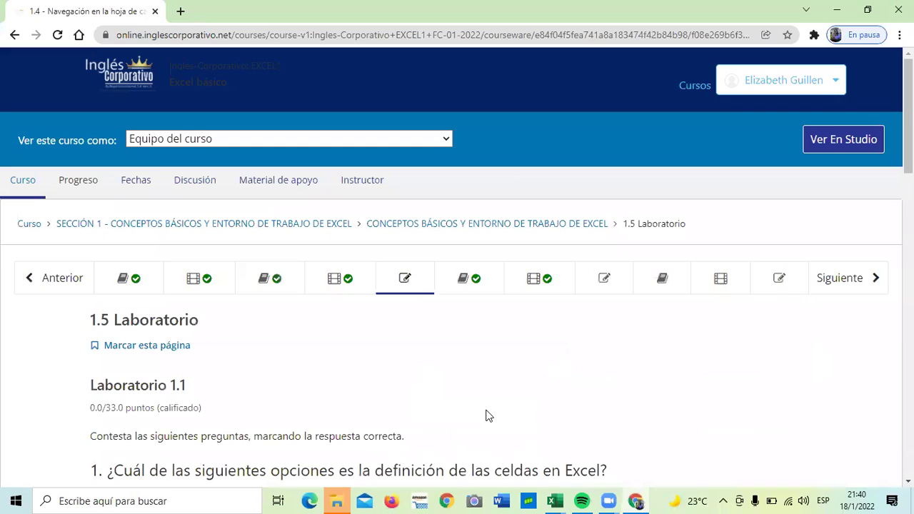
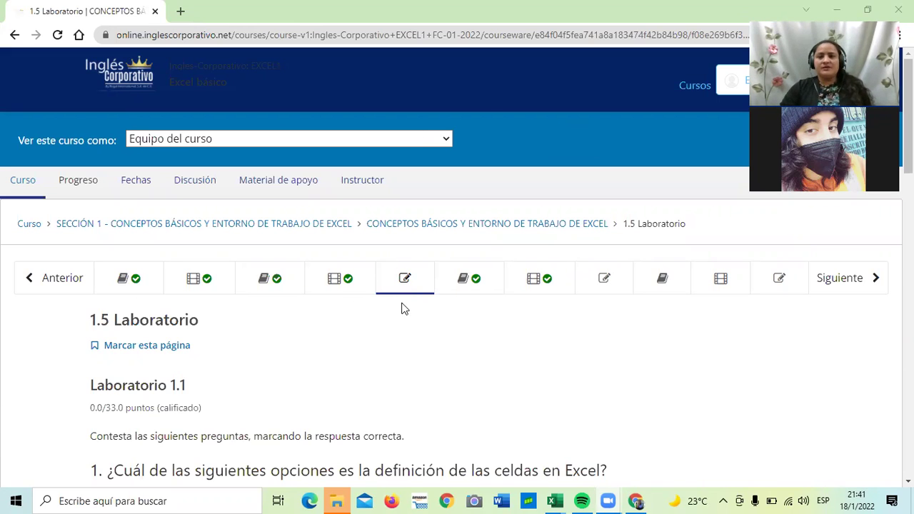
Step: Look through all four multiple-choice questions of Laboratorio 1.1, from the cell definition to Navegación Correlativa, and return to the first
scroll(404, 308, down, 1)
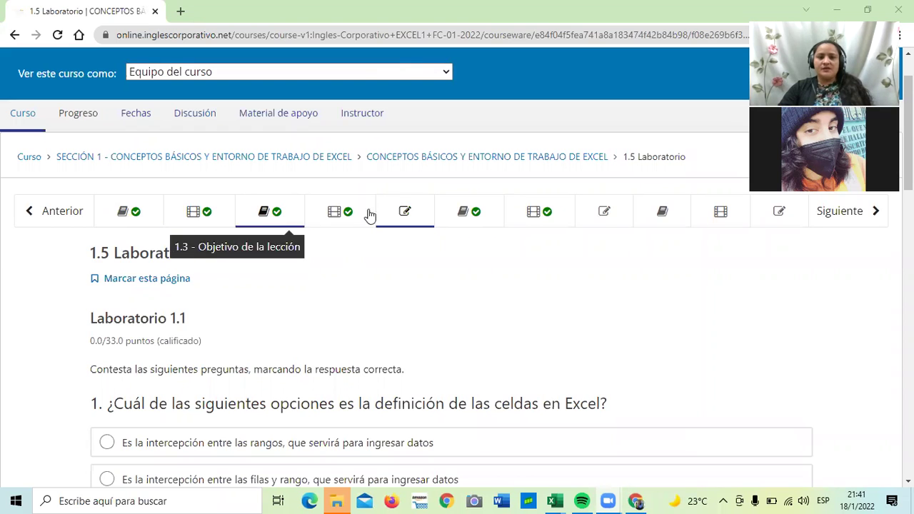
scroll(383, 240, down, 5)
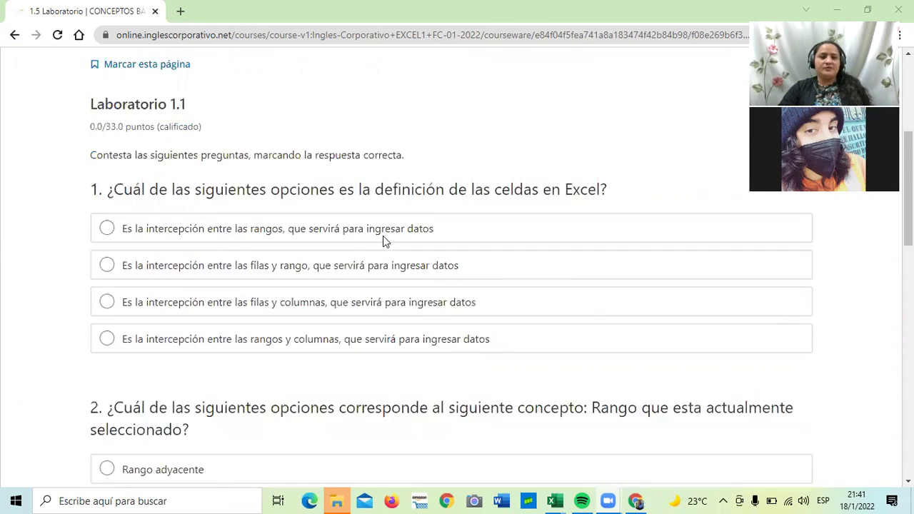
scroll(382, 237, down, 10)
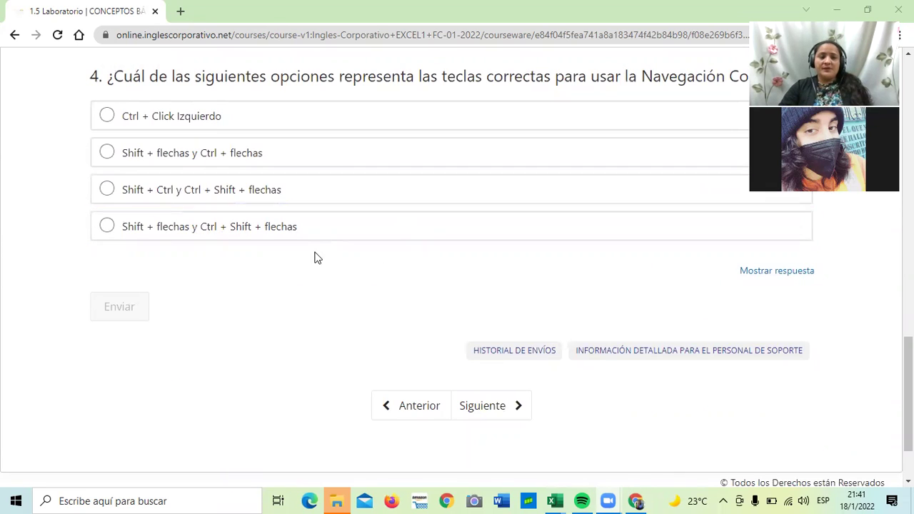
scroll(312, 281, up, 3)
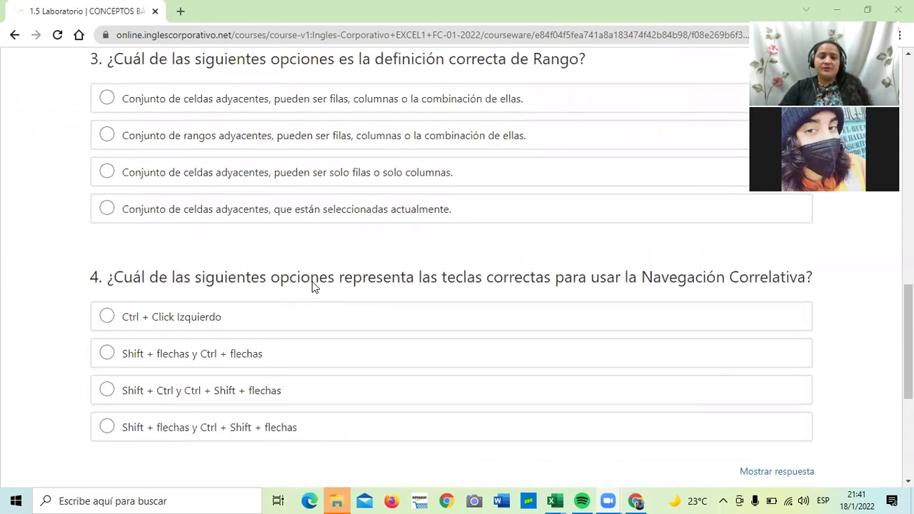
scroll(312, 281, up, 3)
scroll(312, 281, up, 5)
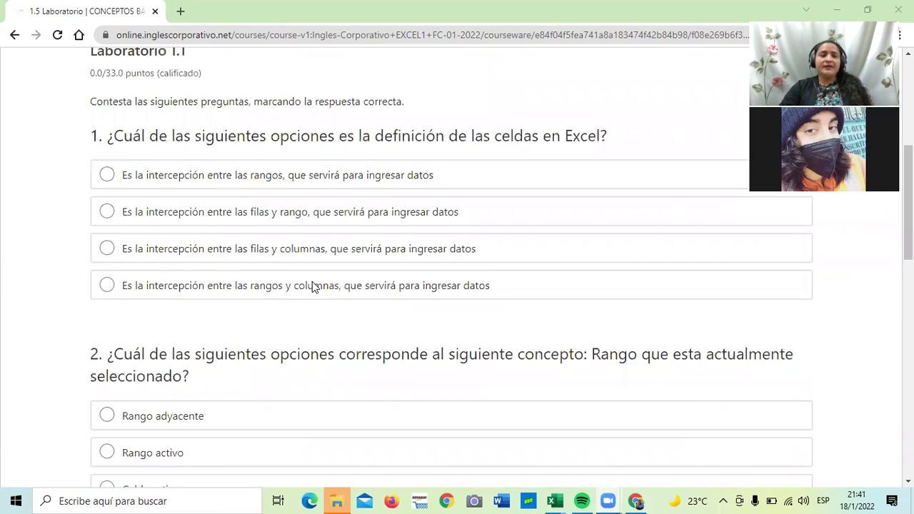
scroll(312, 286, up, 5)
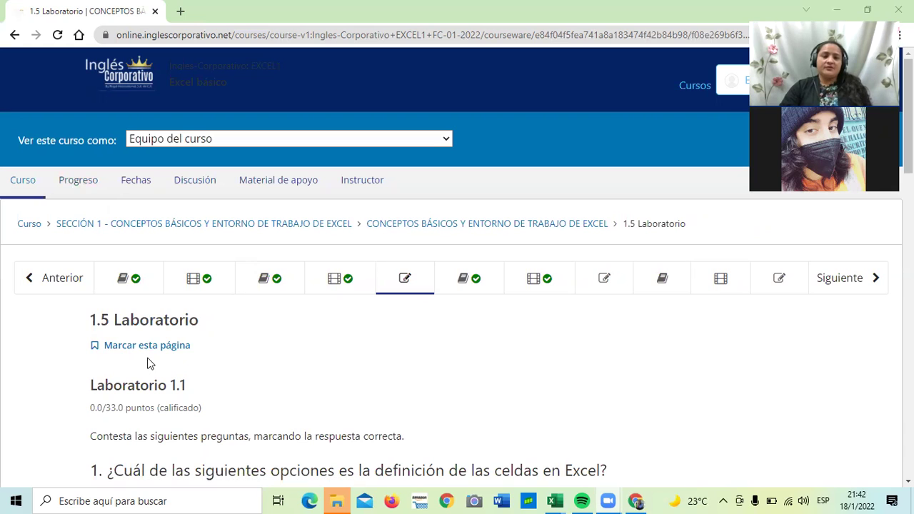
scroll(257, 293, down, 2)
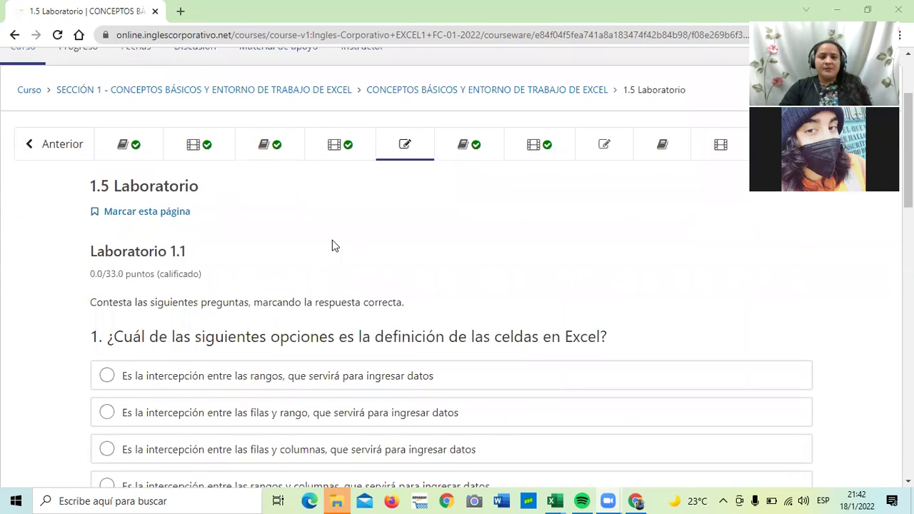
scroll(374, 239, down, 1)
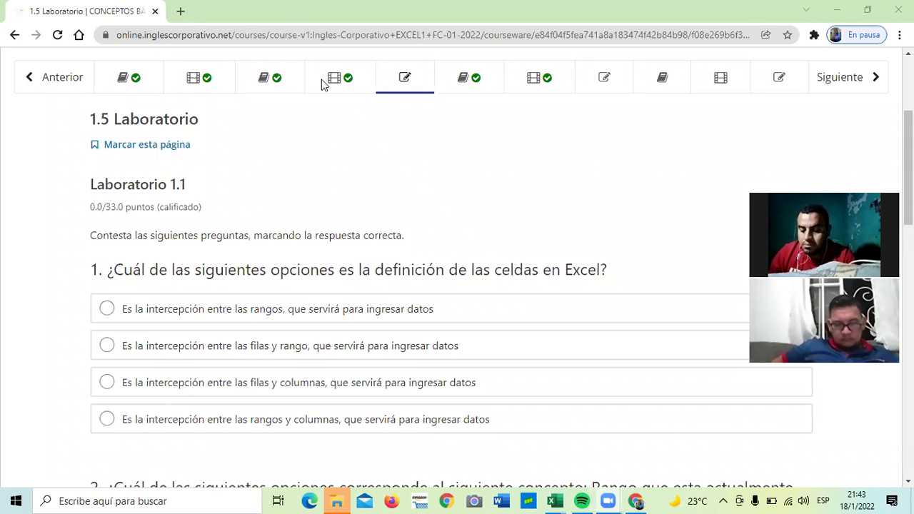
Step: Go to the Excel básico course outline and open the CONCEPTOS BÁSICOS Y ENTORNO DE TRABAJO DE EXCEL homework under Sección 1
scroll(406, 224, up, 3)
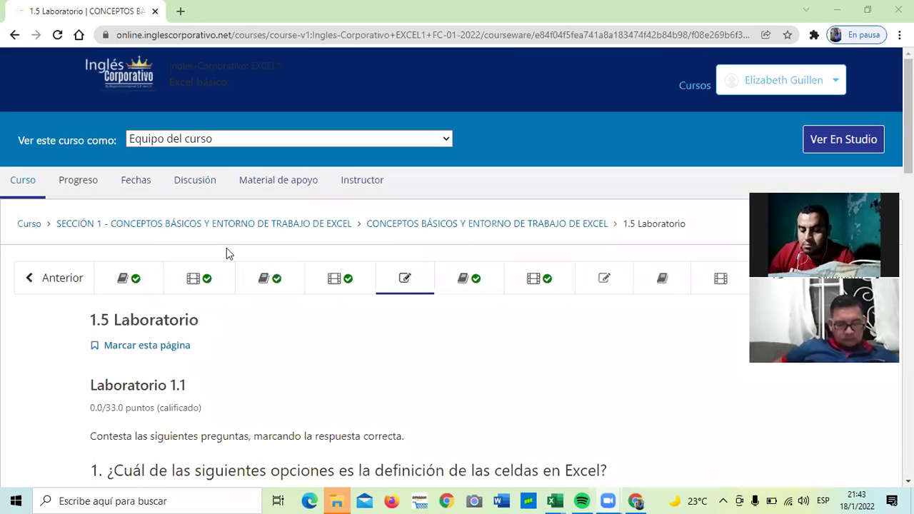
click(27, 226)
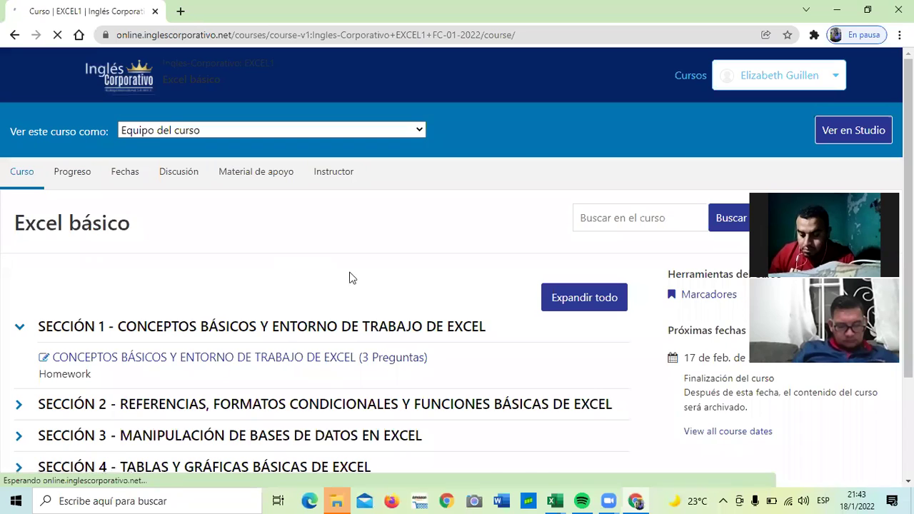
scroll(90, 214, down, 2)
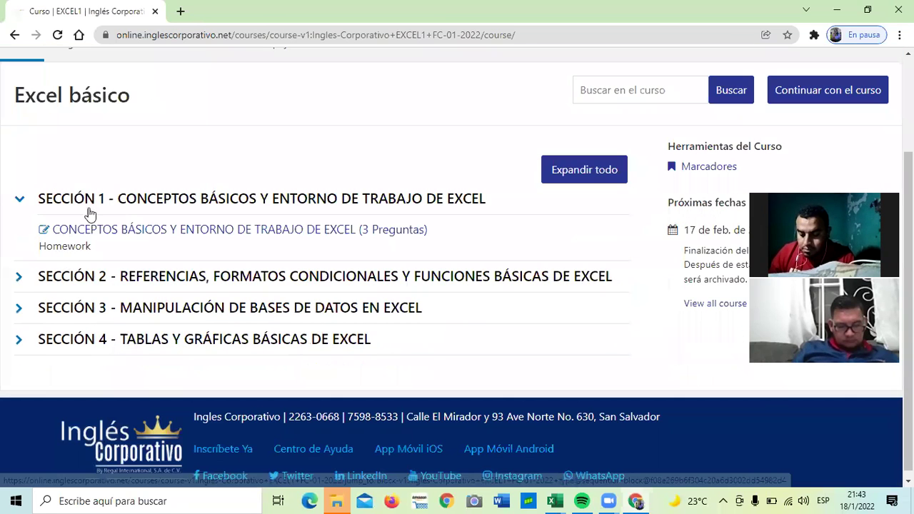
scroll(90, 204, down, 1)
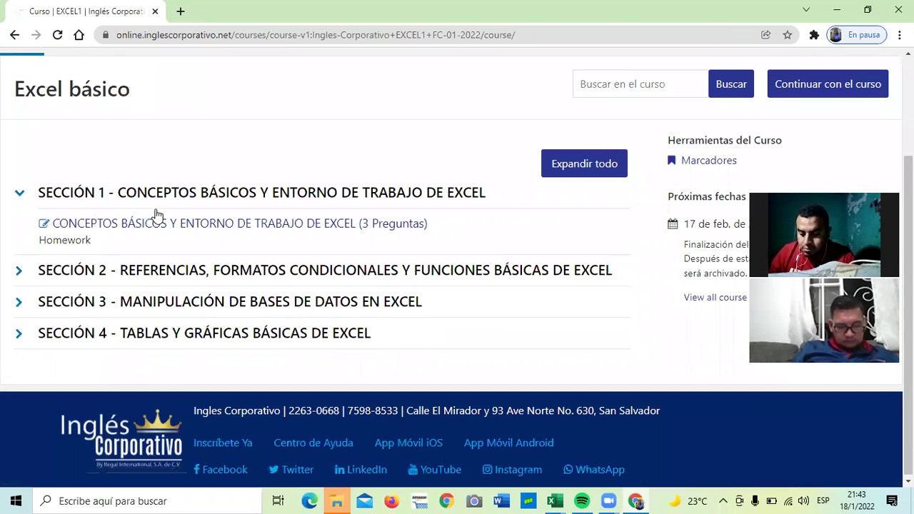
click(211, 227)
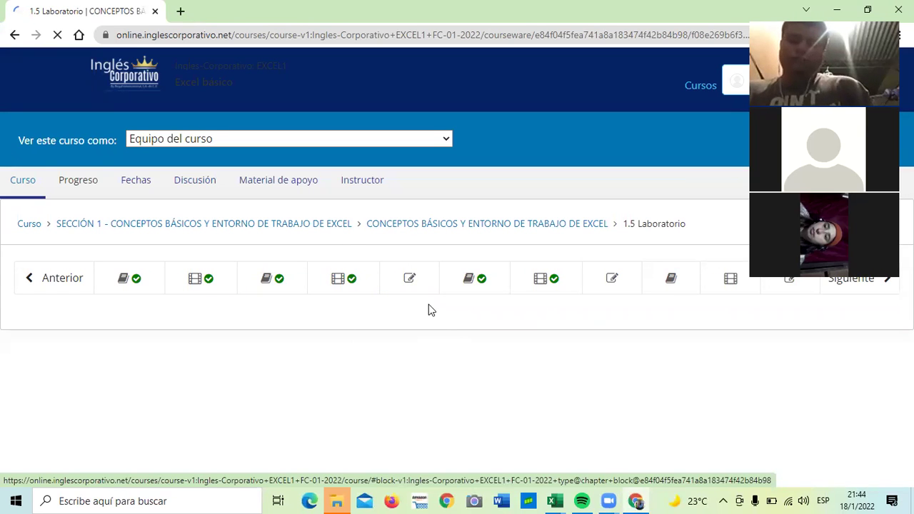
Step: Read questions 1 and 2 of Laboratorio 1.1, on the definition of cells and the currently selected range, with their answer options
scroll(428, 310, down, 1)
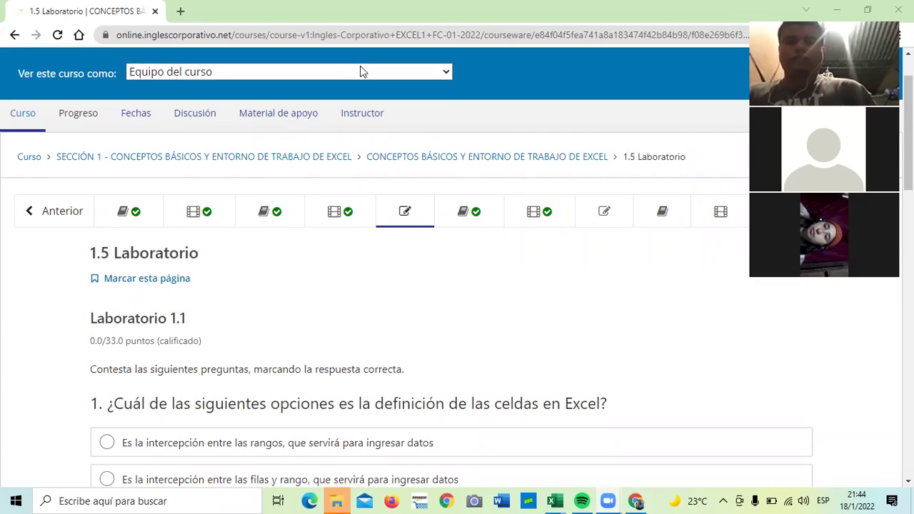
scroll(260, 300, down, 2)
scroll(265, 297, down, 1)
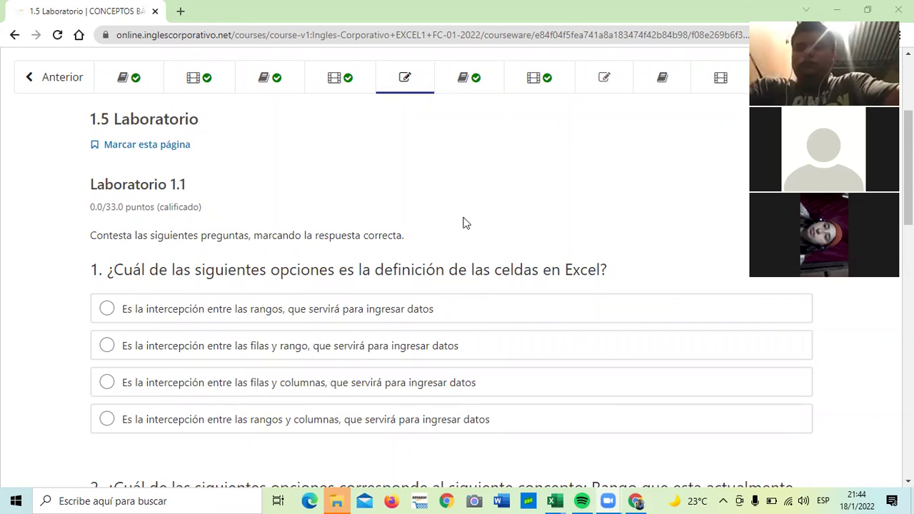
scroll(462, 223, down, 1)
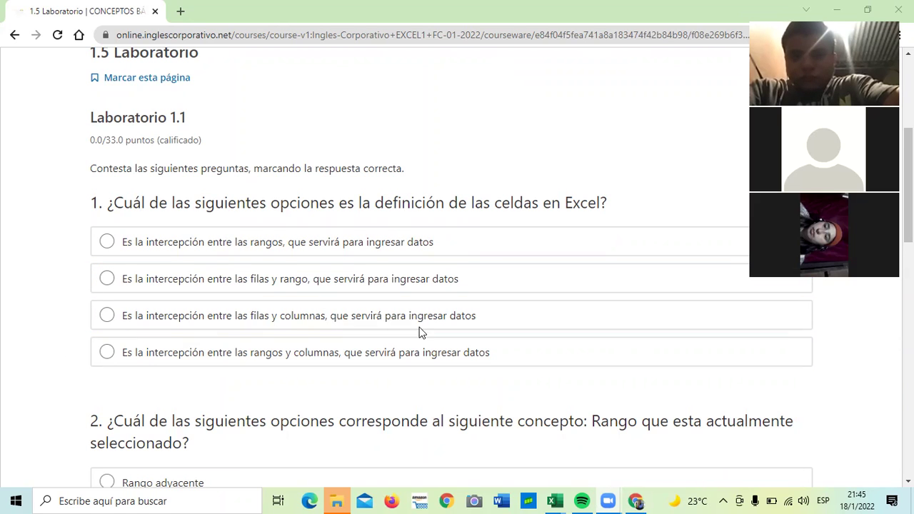
scroll(447, 342, down, 5)
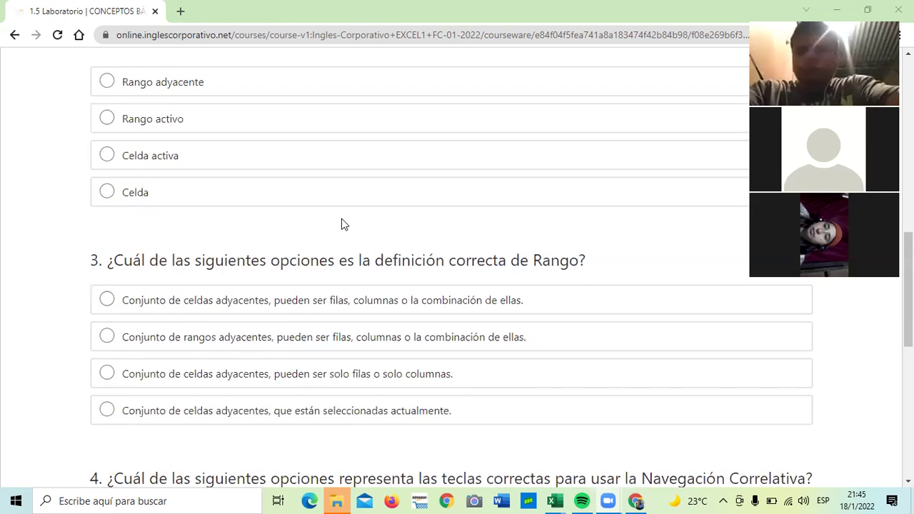
scroll(341, 222, up, 1)
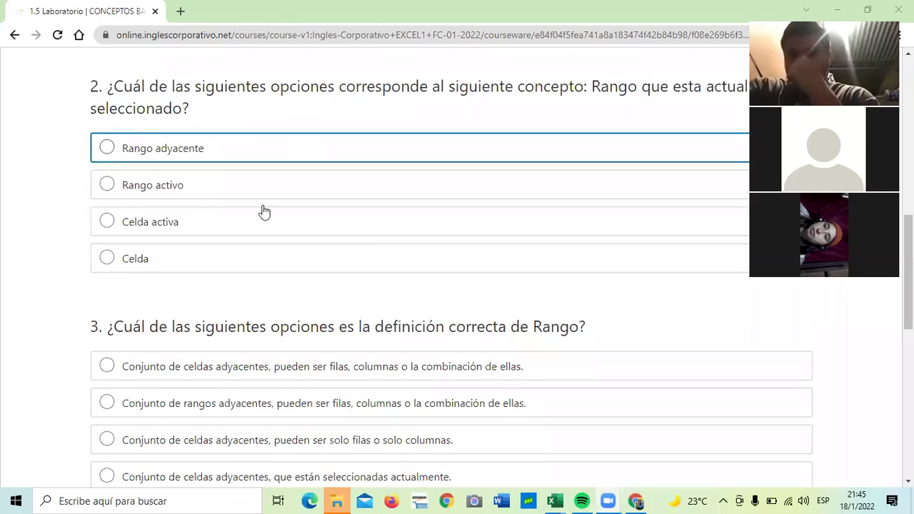
scroll(382, 231, up, 2)
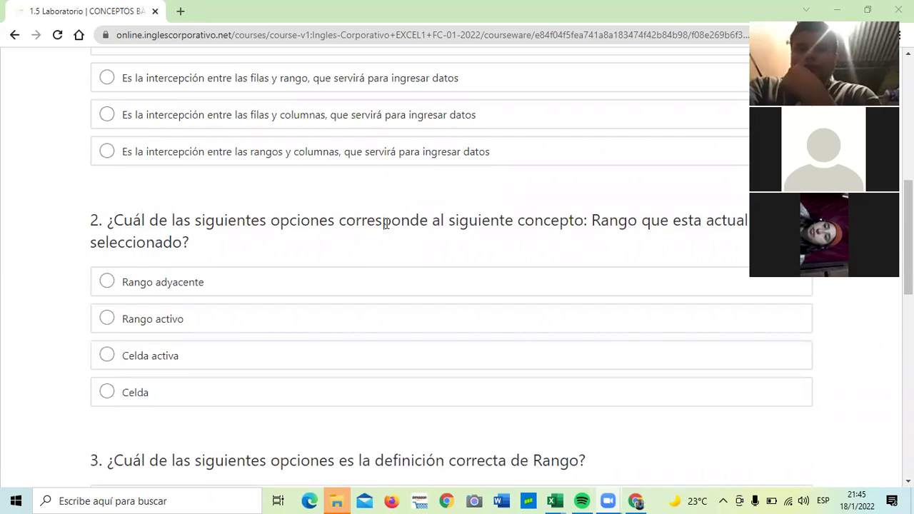
scroll(385, 223, down, 1)
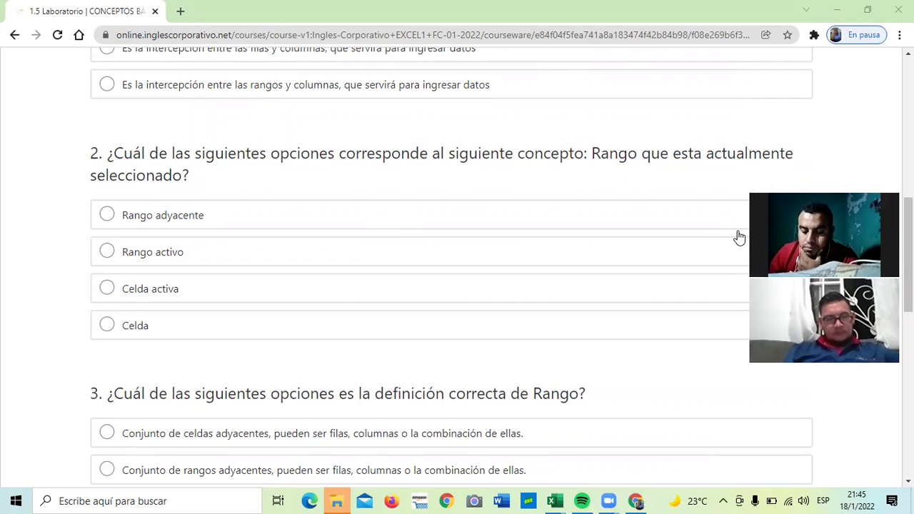
click(659, 55)
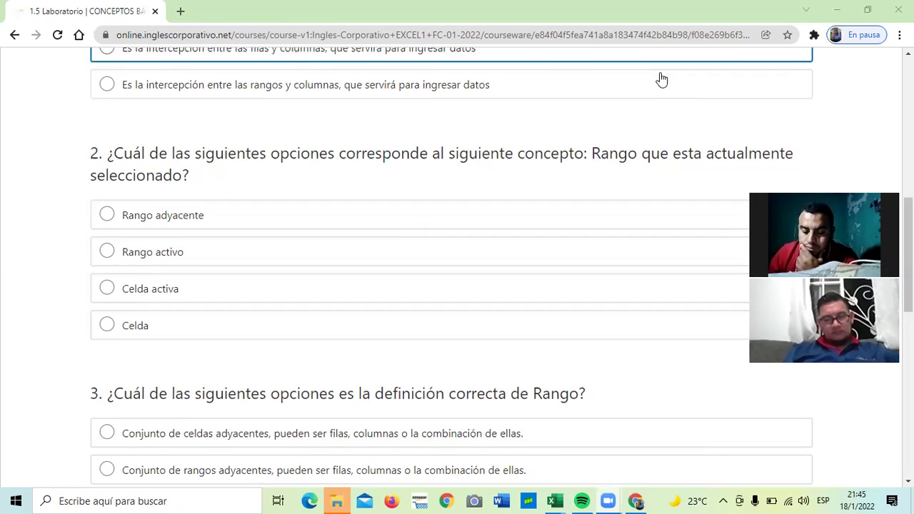
click(398, 103)
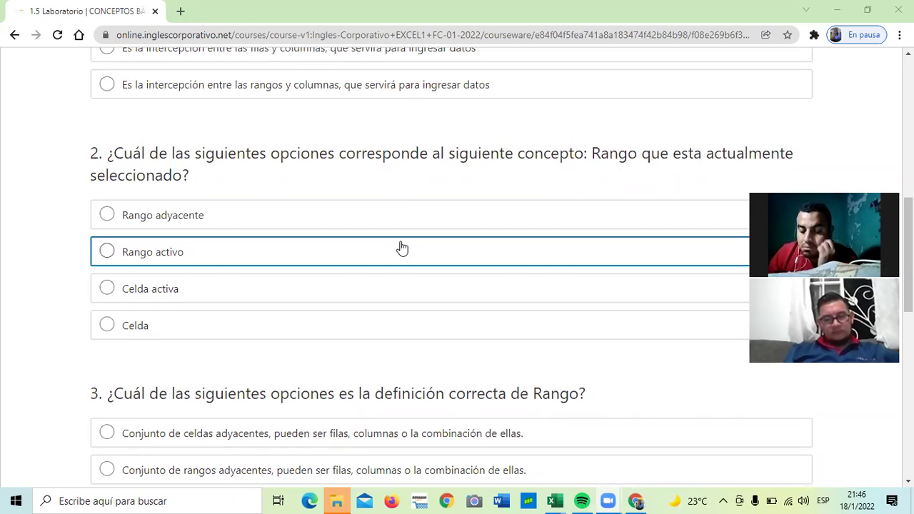
Step: Review questions 3 and 4 of Laboratorio 1.1, on the definition of Rango and the keys for Navegación Correlativa
scroll(389, 240, down, 3)
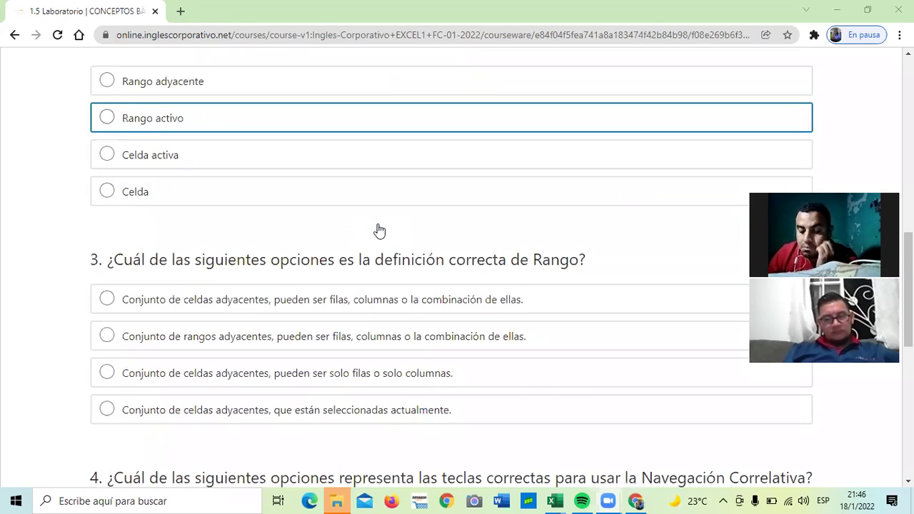
scroll(379, 230, down, 1)
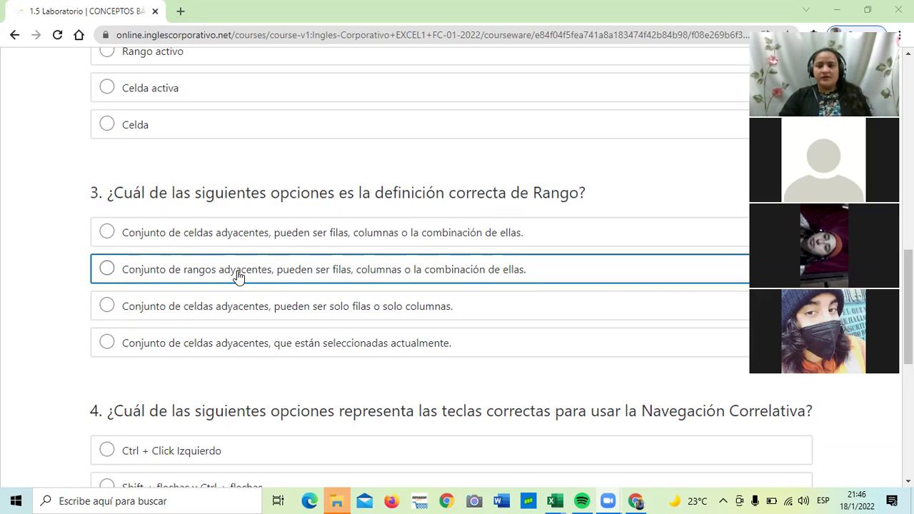
scroll(307, 265, down, 3)
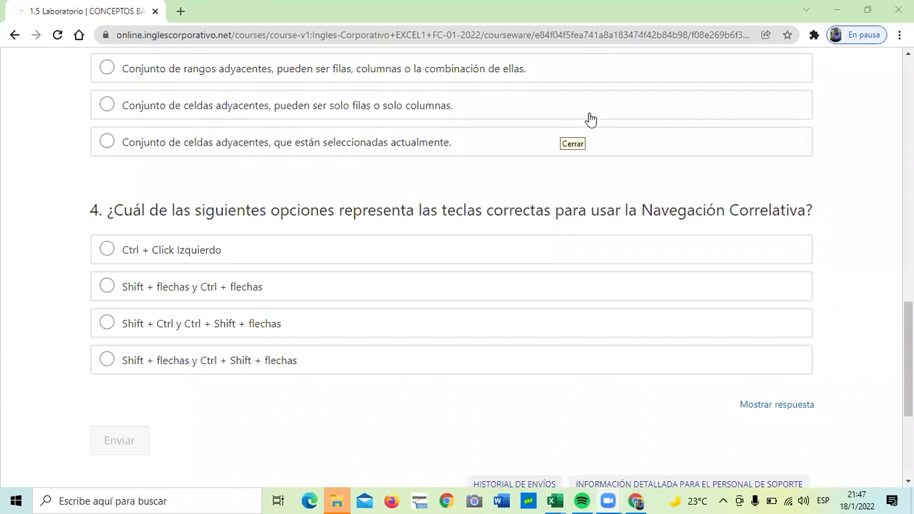
scroll(518, 188, up, 2)
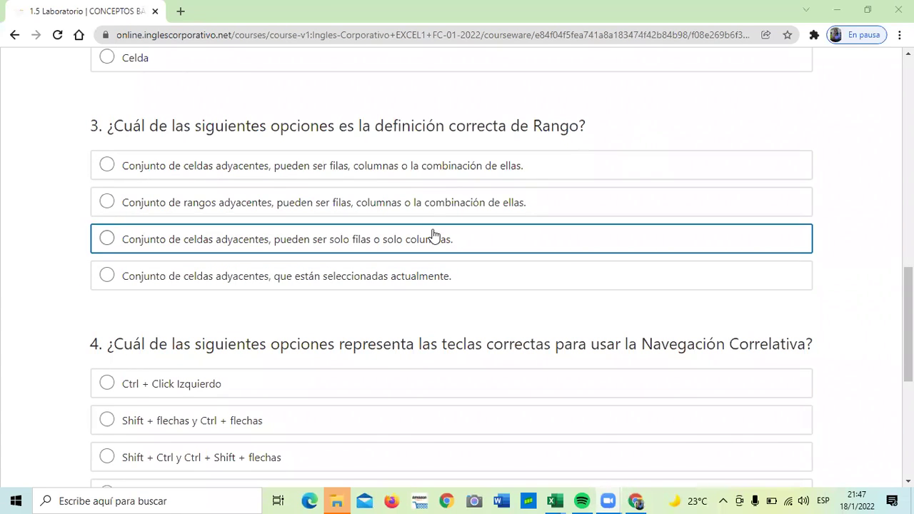
scroll(606, 113, up, 2)
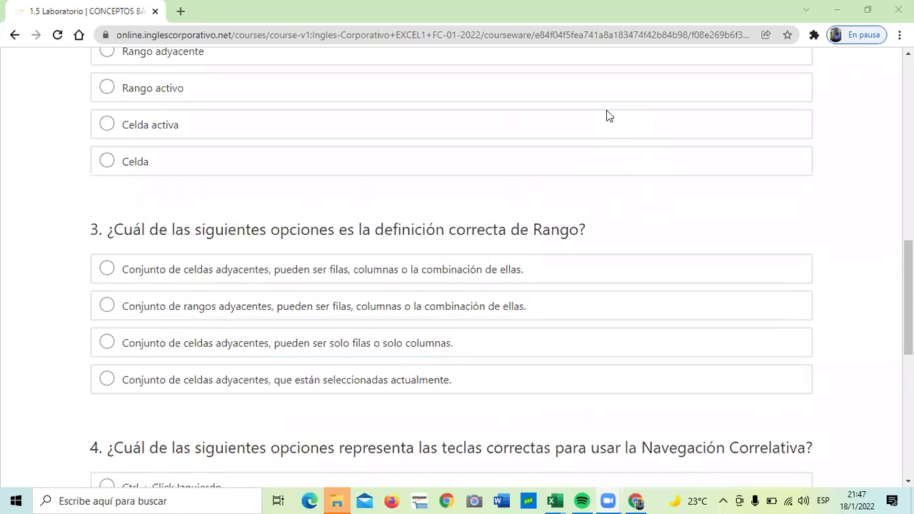
scroll(606, 114, down, 2)
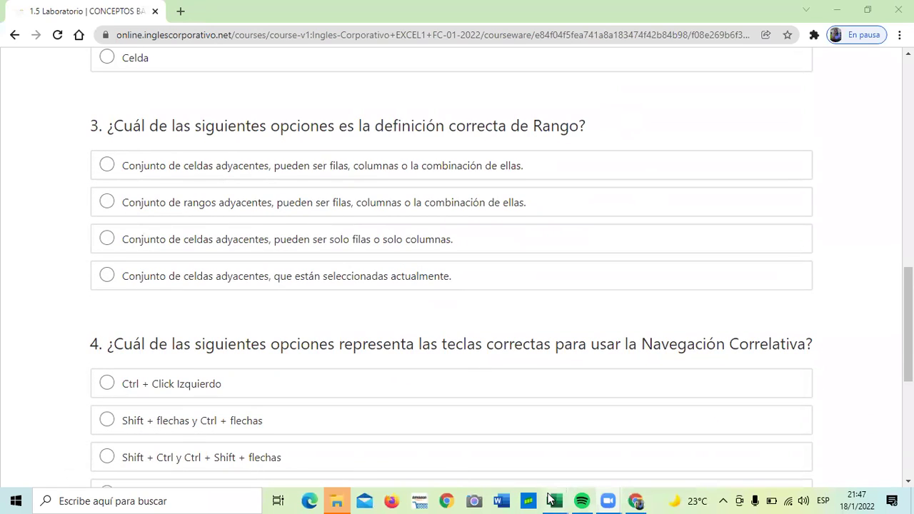
Step: Switch to the 1.2 Navegación en Excel (4) workbook and select a block of sales figures from MARZO through the TOTAL column, then deselect it
mouse_move(552, 500)
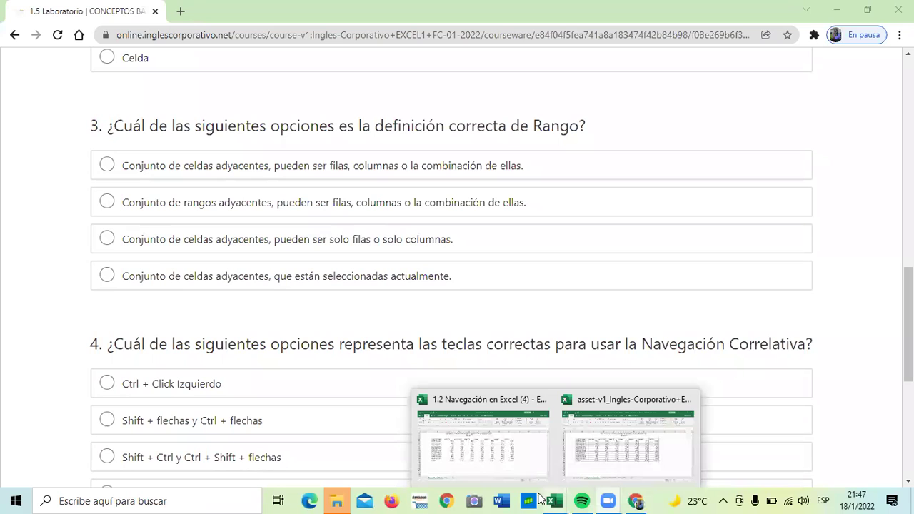
click(511, 454)
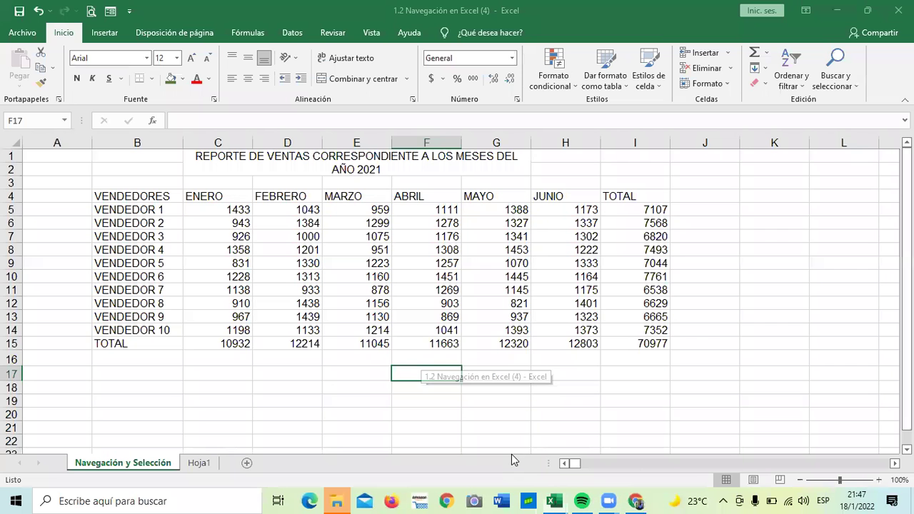
click(360, 208)
drag(351, 244, 660, 344)
click(396, 398)
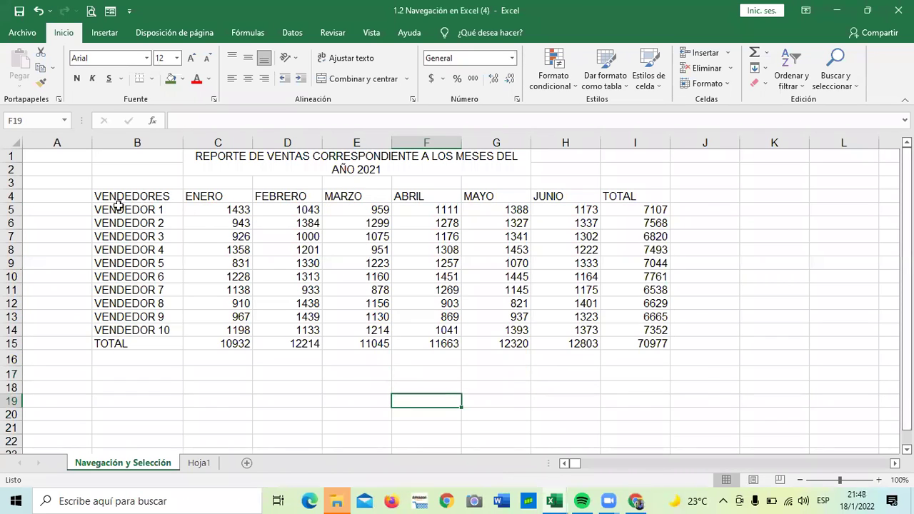
Step: Select the non-adjacent ranges B4:B9 and F4:F11 together, then clear the selection
drag(123, 197, 127, 261)
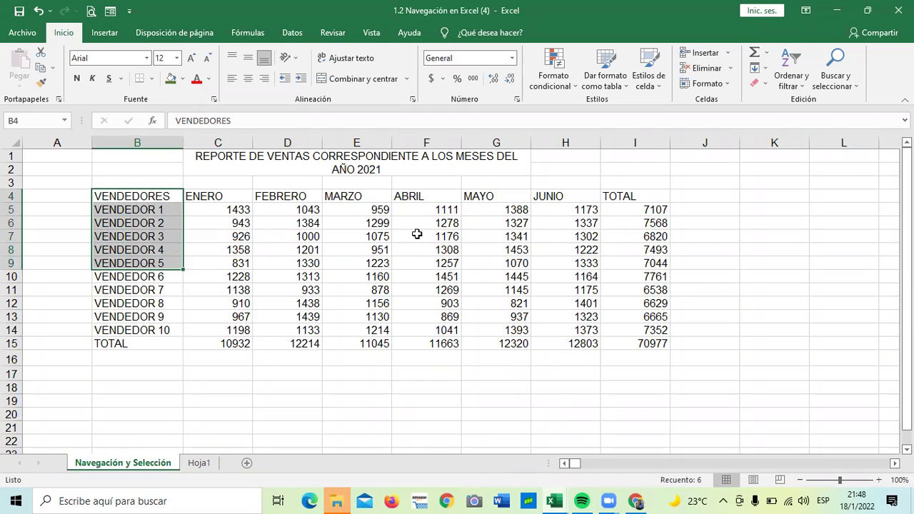
drag(399, 198, 411, 287)
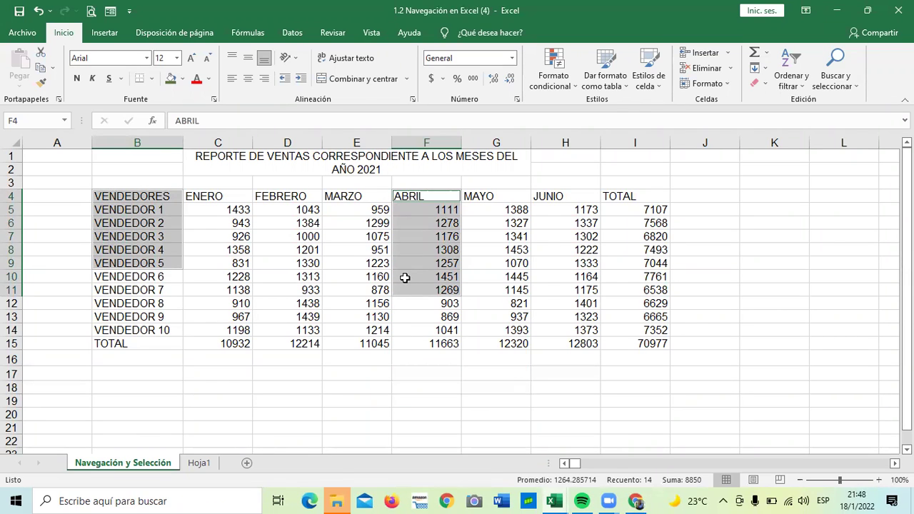
click(484, 274)
Step: Select the whole sales table B4:I15, then clear the selection by moving to empty cells below the table
drag(129, 197, 654, 342)
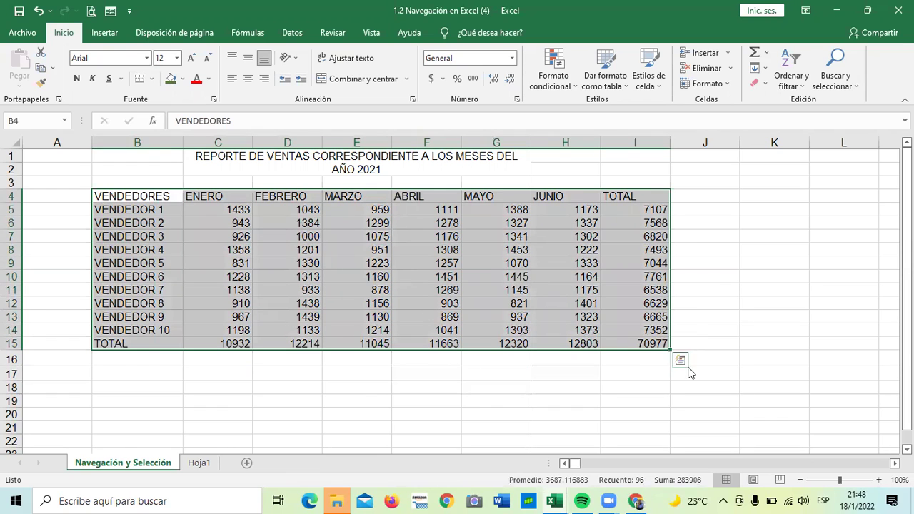
click(665, 396)
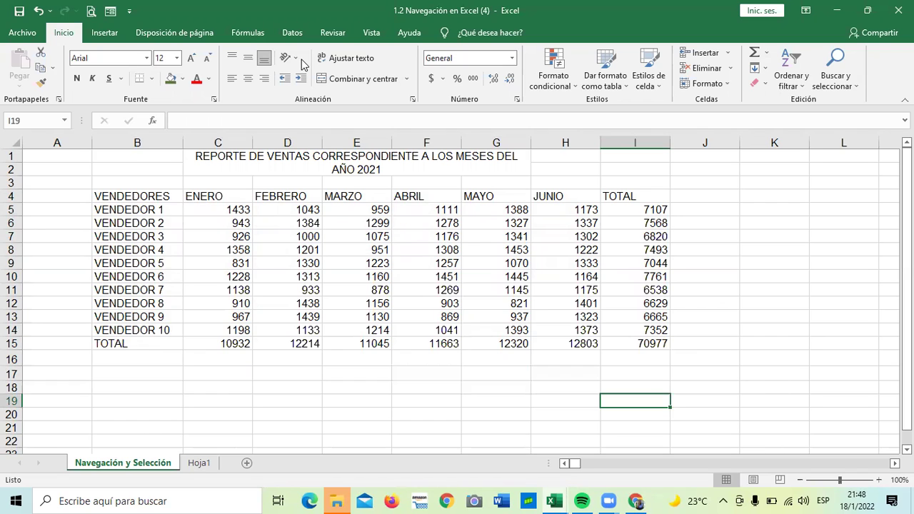
click(30, 357)
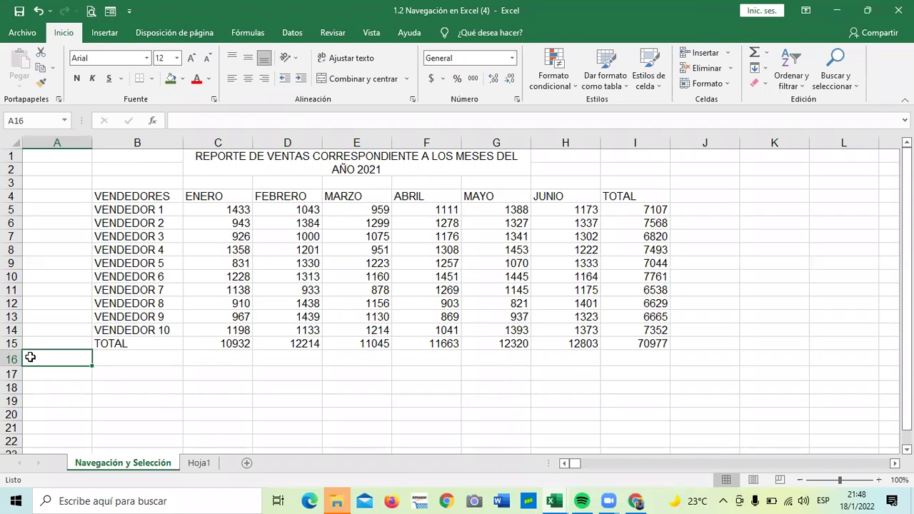
click(105, 389)
Step: Select column J, extend the selection to the last column and back towards column A, then deselect at cell L13
click(701, 138)
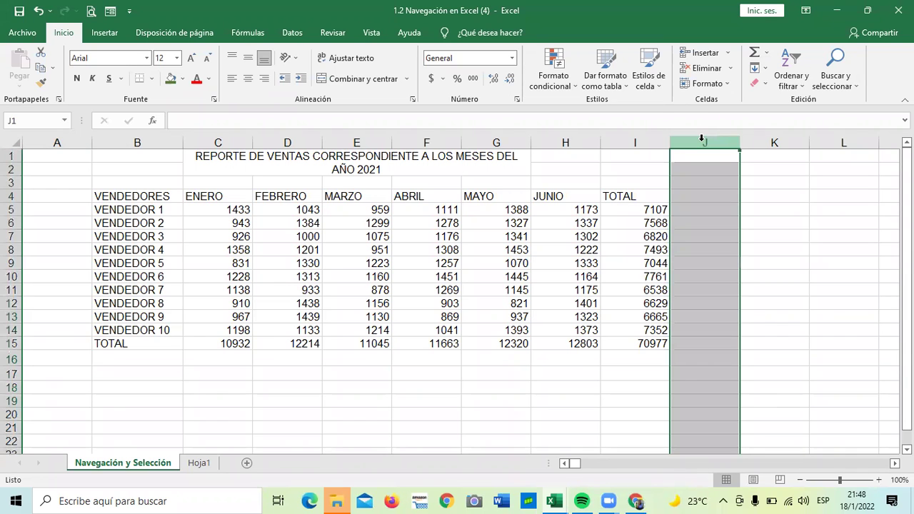
key(ctrl+shift+Right)
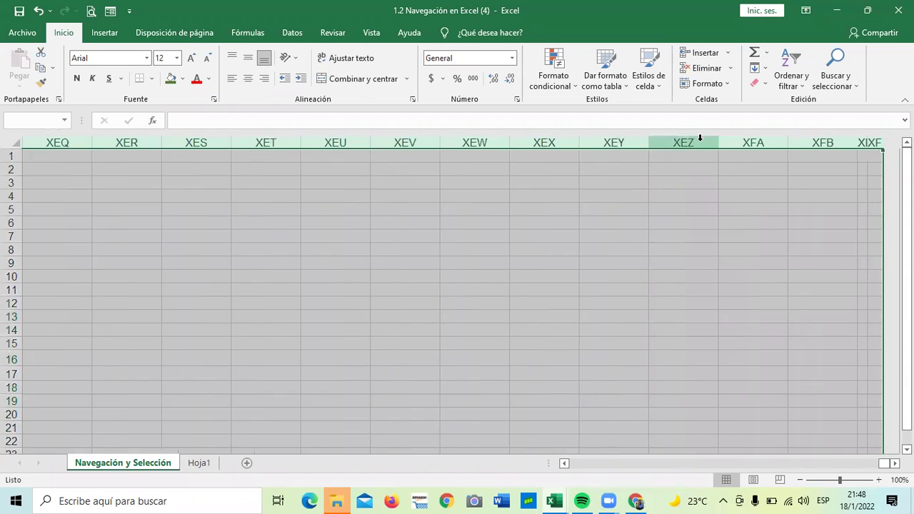
key(ctrl+shift+Left)
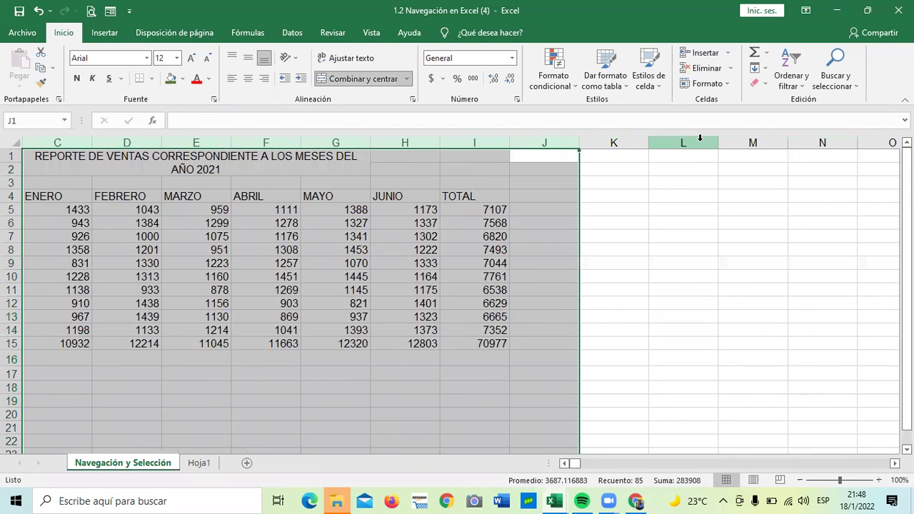
click(700, 316)
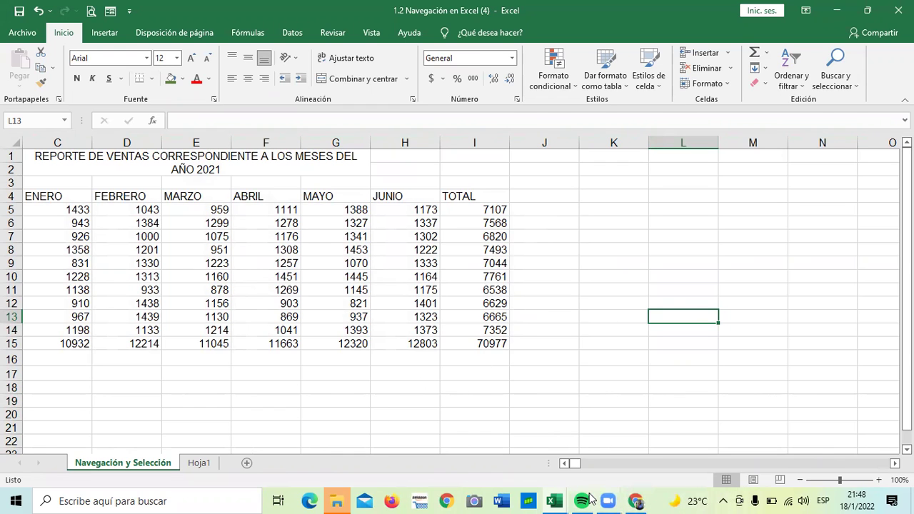
Step: Return to the 1.5 Laboratorio page in Chrome and look over question 4 and the submission area of Laboratorio 1.1
mouse_move(635, 500)
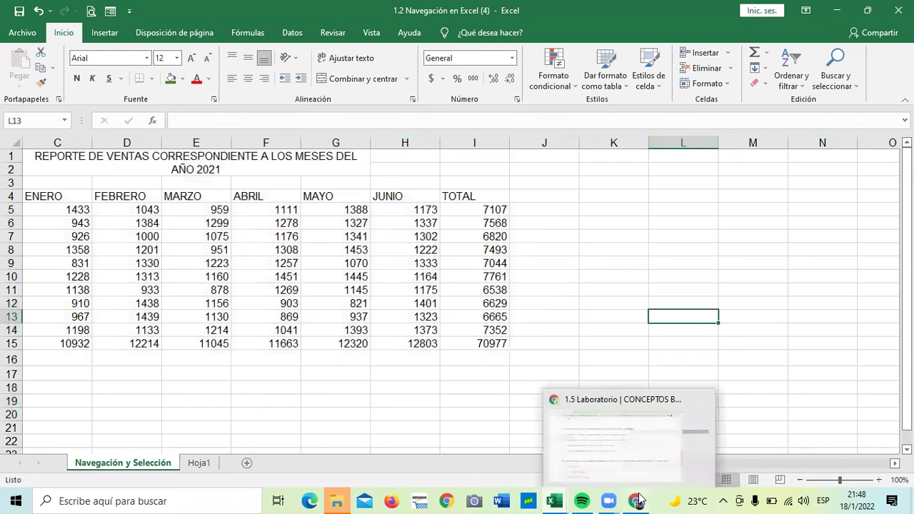
click(644, 484)
scroll(483, 267, down, 5)
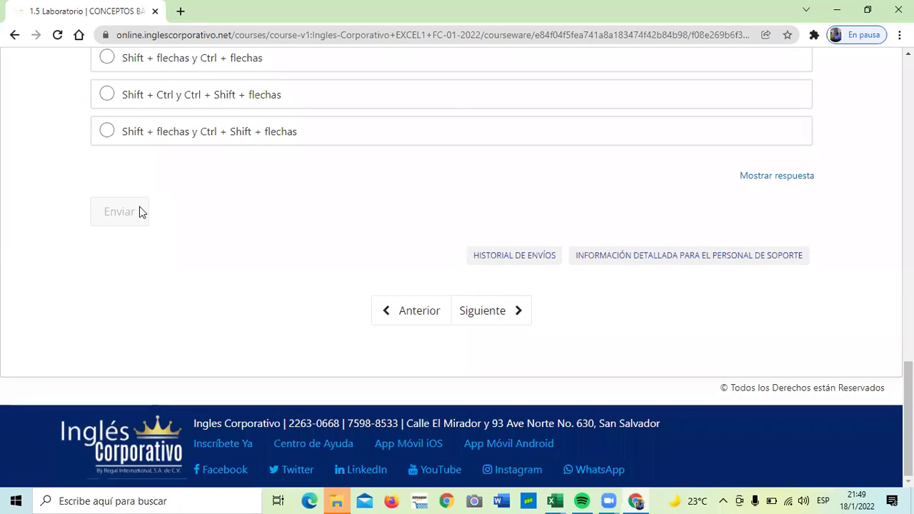
scroll(350, 264, up, 4)
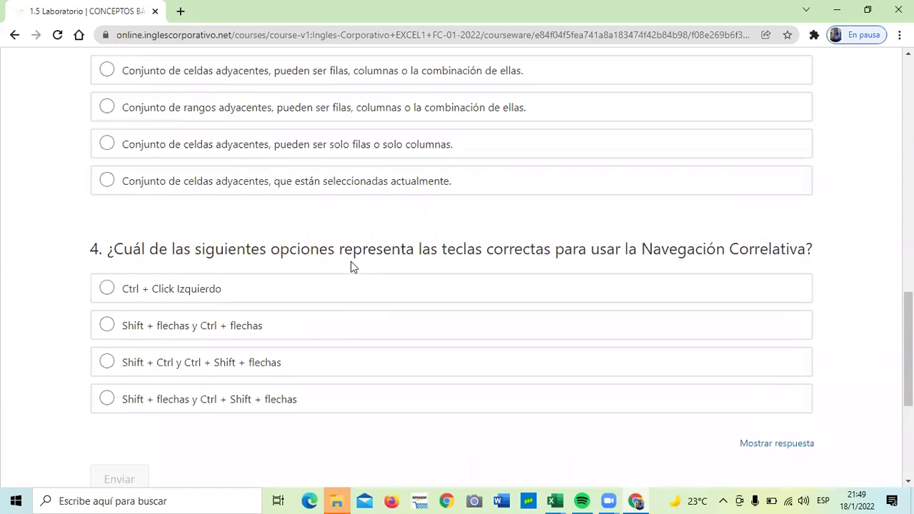
scroll(443, 312, up, 12)
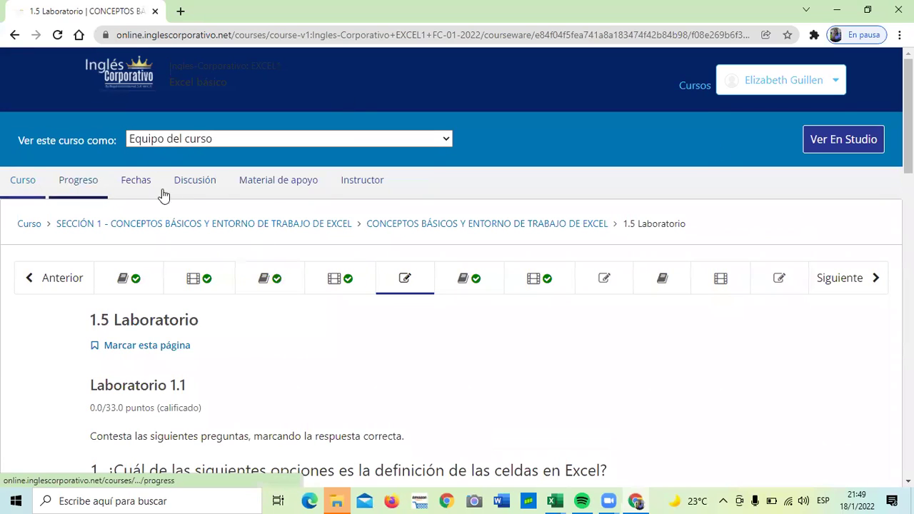
Step: Open the course progress page and examine the grade chart for the homework, midterm, final and total against the pass mark
click(73, 187)
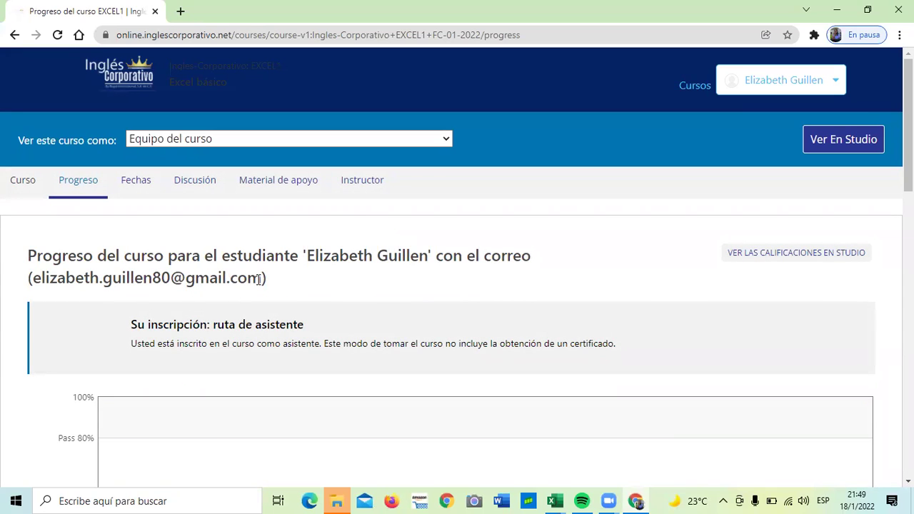
scroll(258, 279, down, 4)
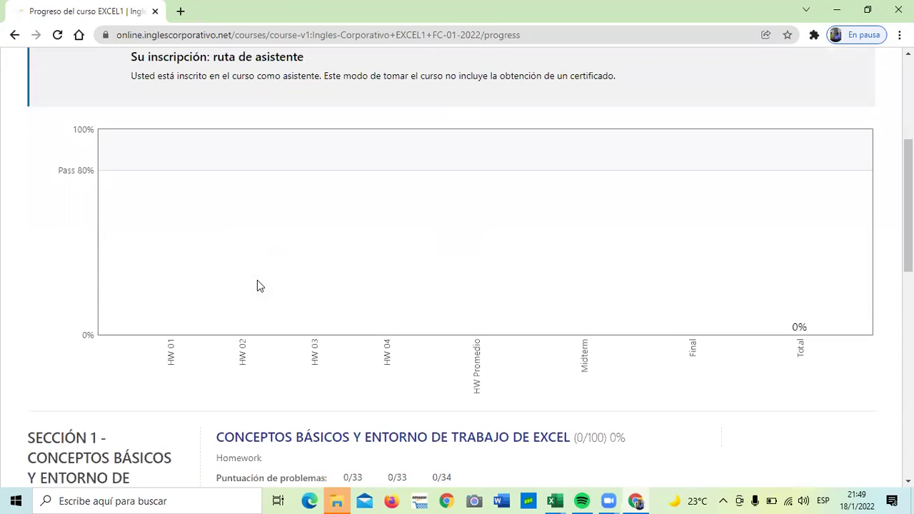
scroll(375, 301, down, 1)
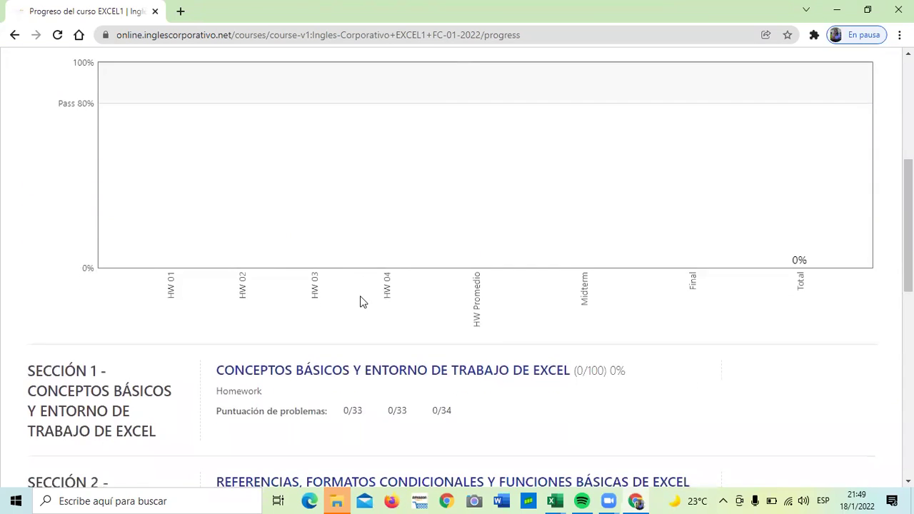
scroll(361, 302, up, 1)
scroll(361, 299, up, 1)
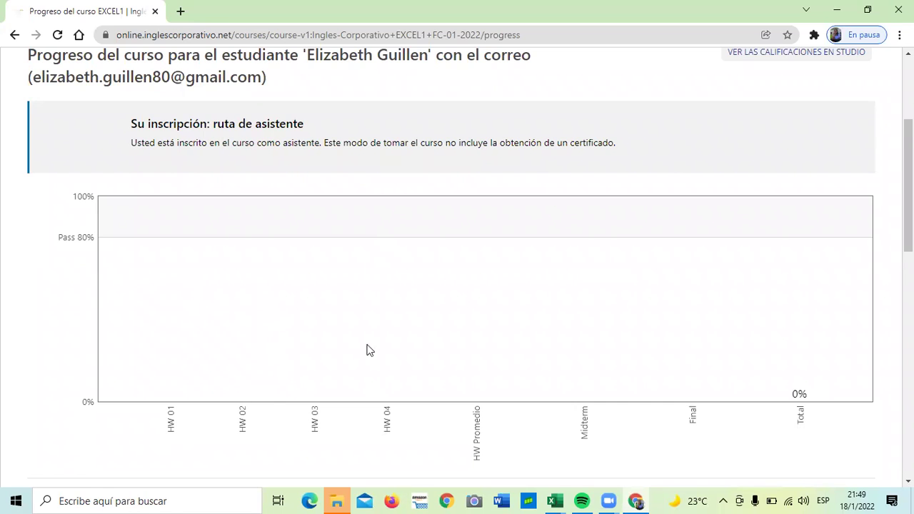
scroll(367, 349, down, 1)
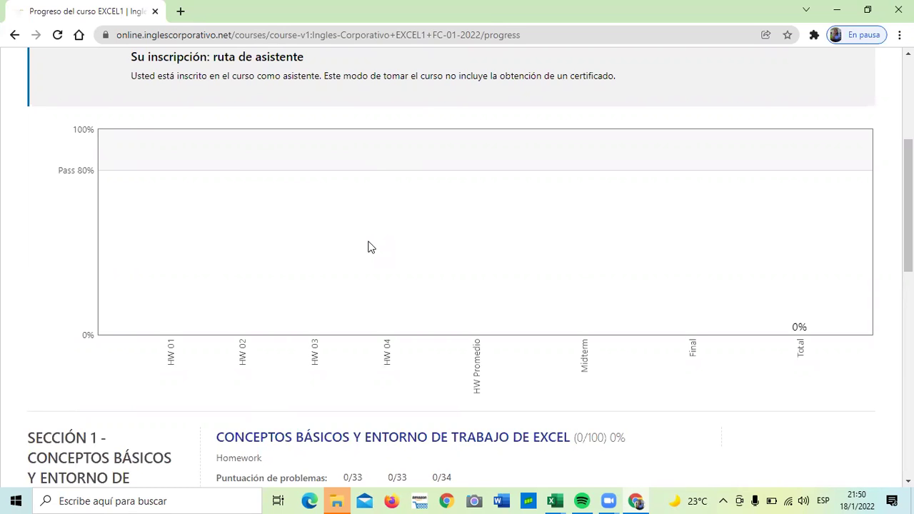
scroll(308, 248, down, 2)
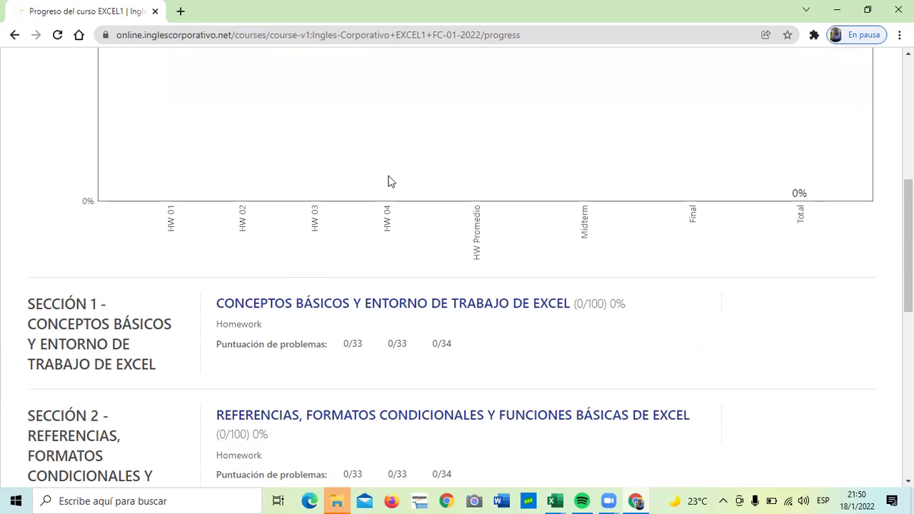
scroll(657, 212, up, 3)
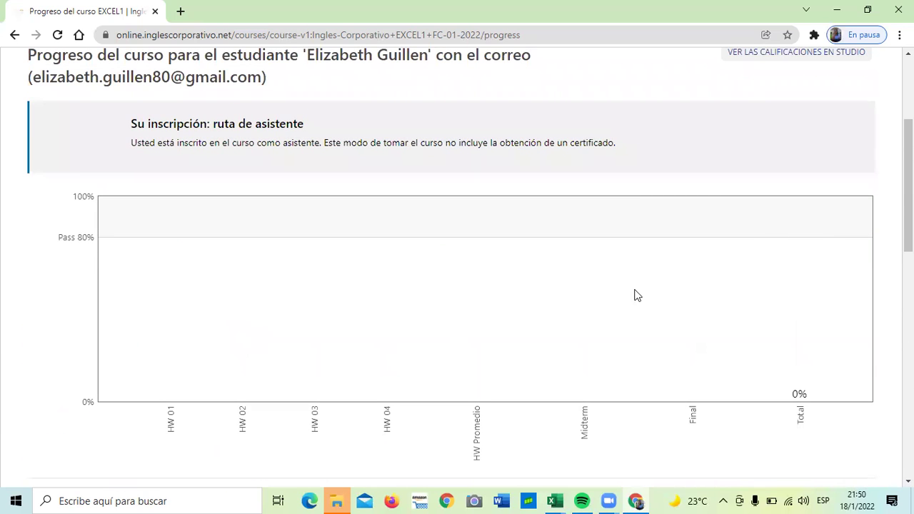
Step: Review the homework and exam scores listed for Secciones 1 to 4 on the progress page
scroll(467, 279, down, 3)
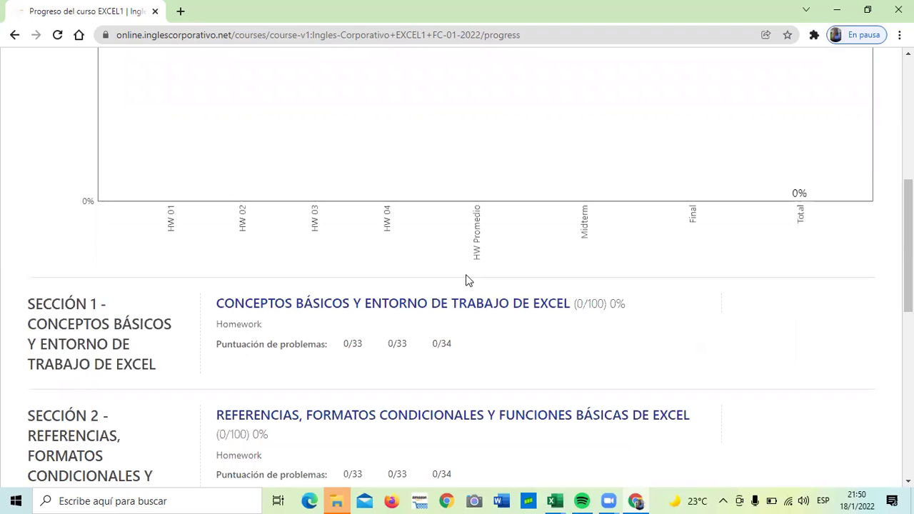
scroll(296, 349, down, 2)
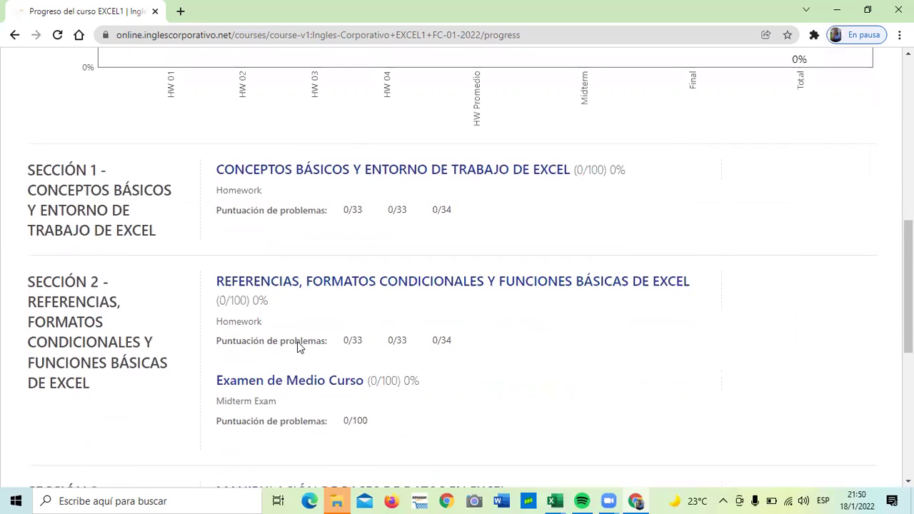
scroll(400, 235, down, 3)
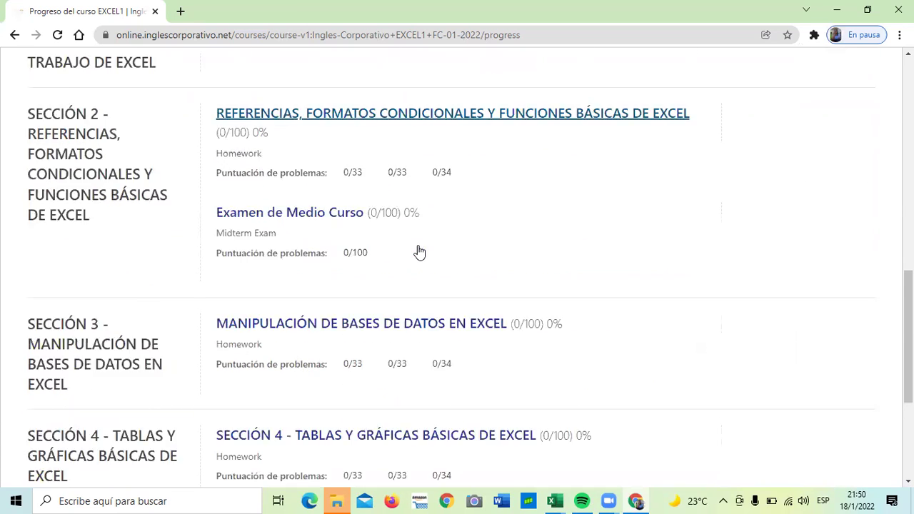
scroll(471, 292, down, 2)
scroll(470, 297, down, 1)
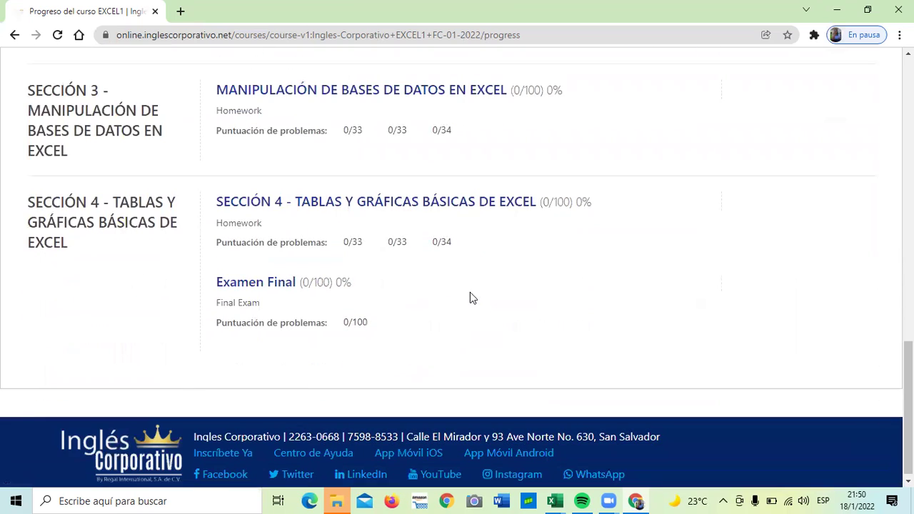
scroll(299, 314, up, 2)
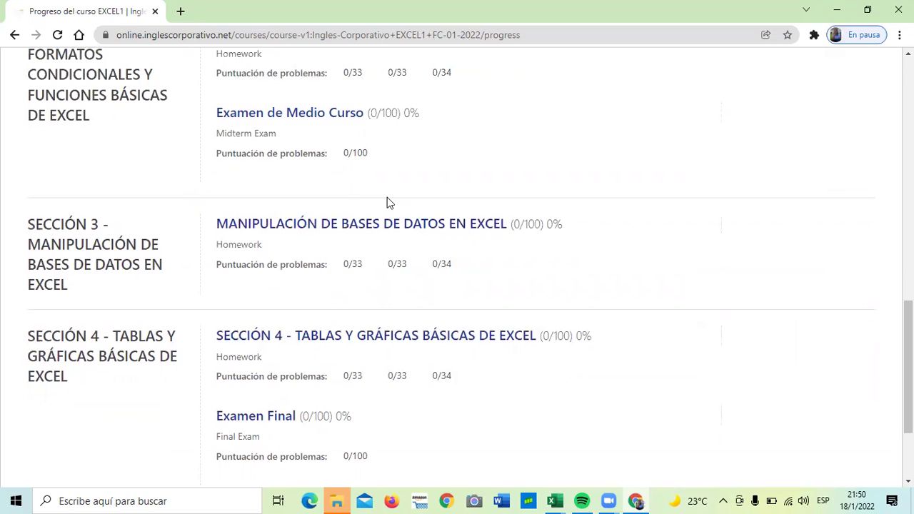
scroll(387, 200, up, 1)
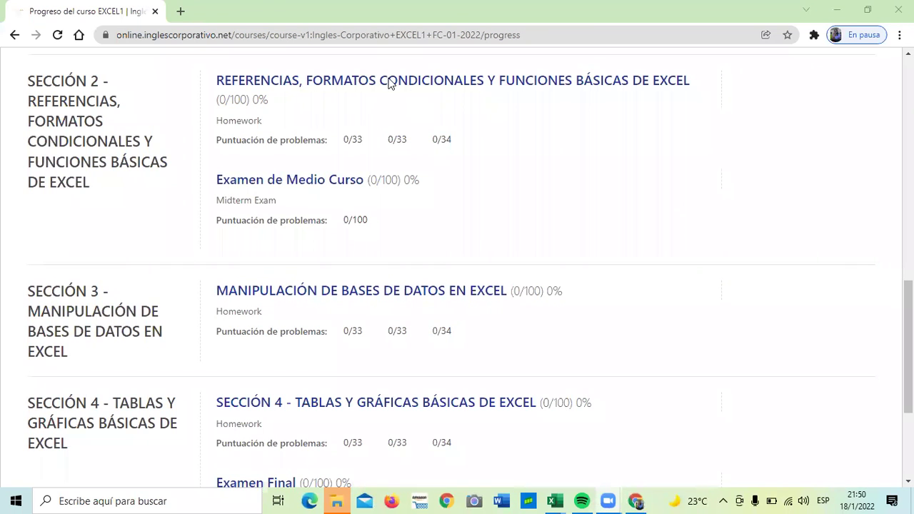
scroll(361, 296, up, 10)
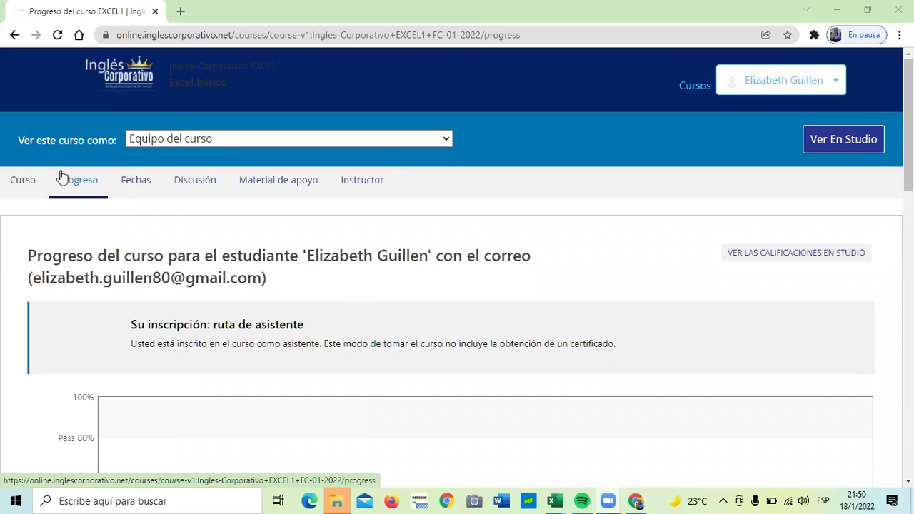
Step: Reopen the CONCEPTOS BÁSICOS Y ENTORNO DE TRABAJO DE EXCEL homework from the course outline and go to 1.6 - Objetivo de la lección
click(24, 182)
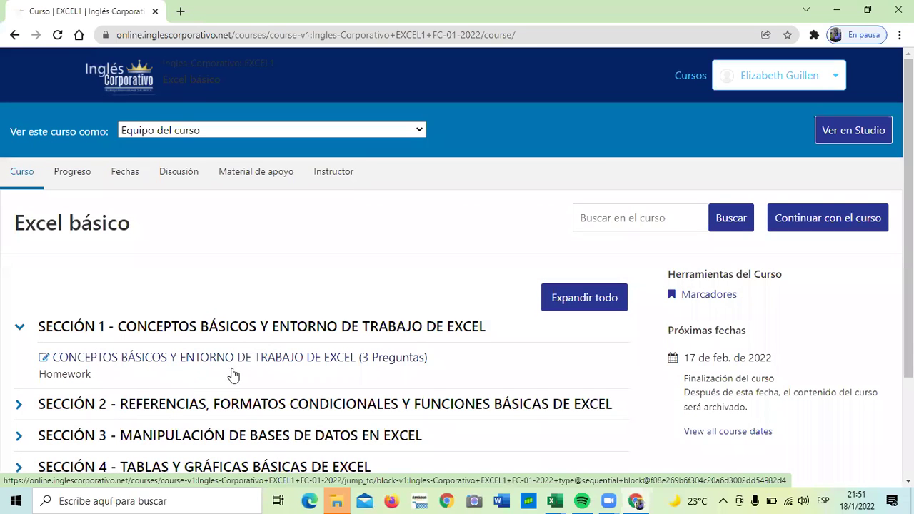
click(273, 360)
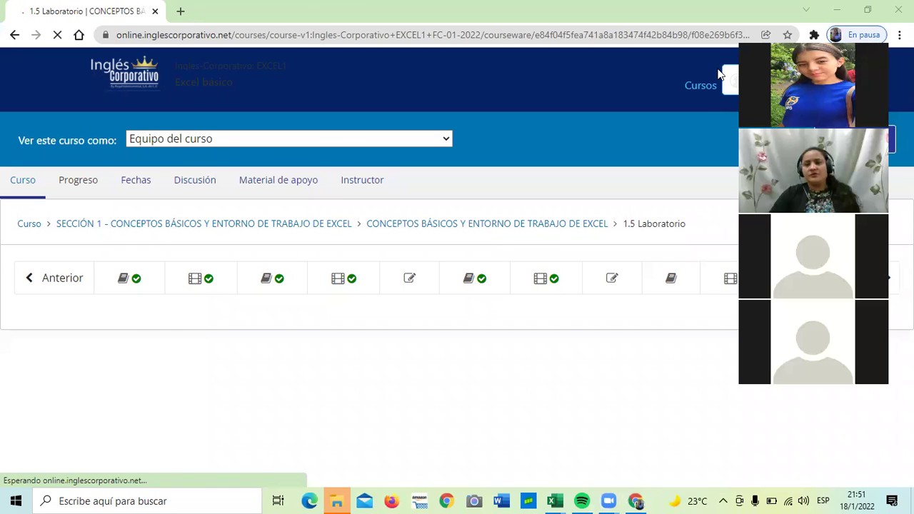
scroll(483, 387, down, 2)
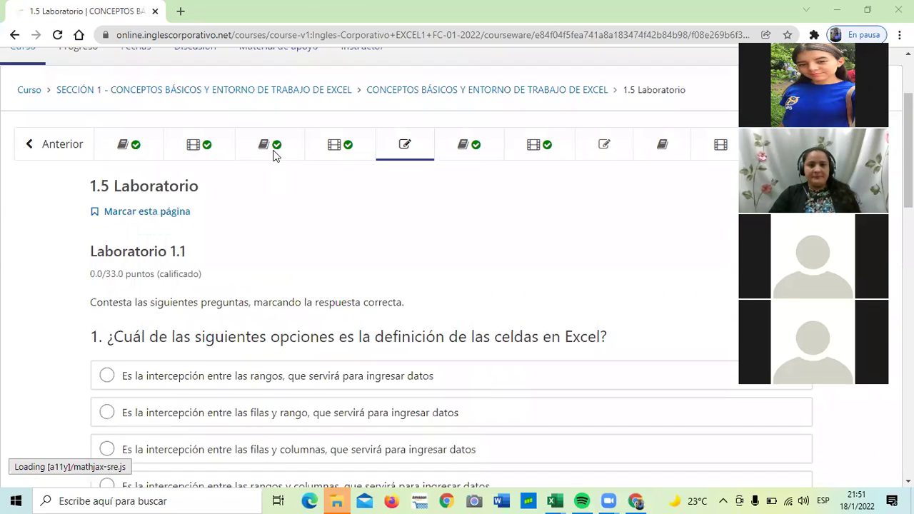
click(467, 147)
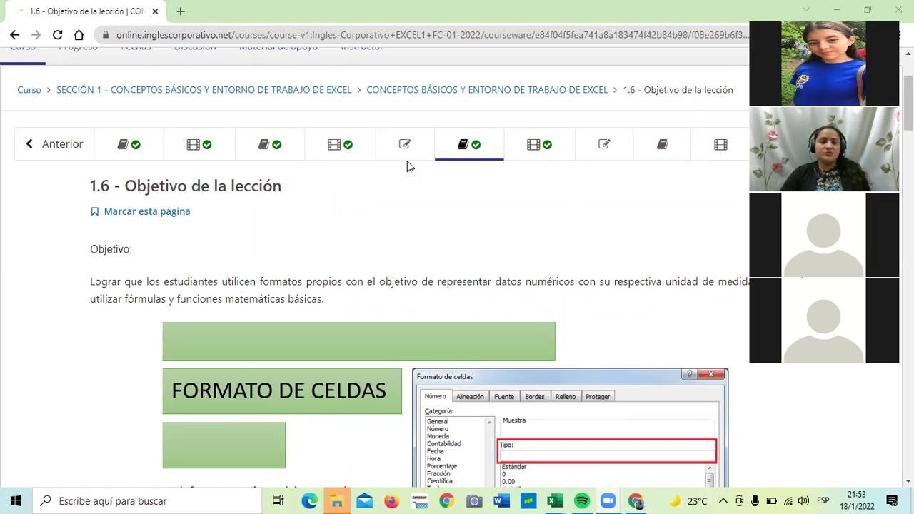
scroll(407, 166, down, 1)
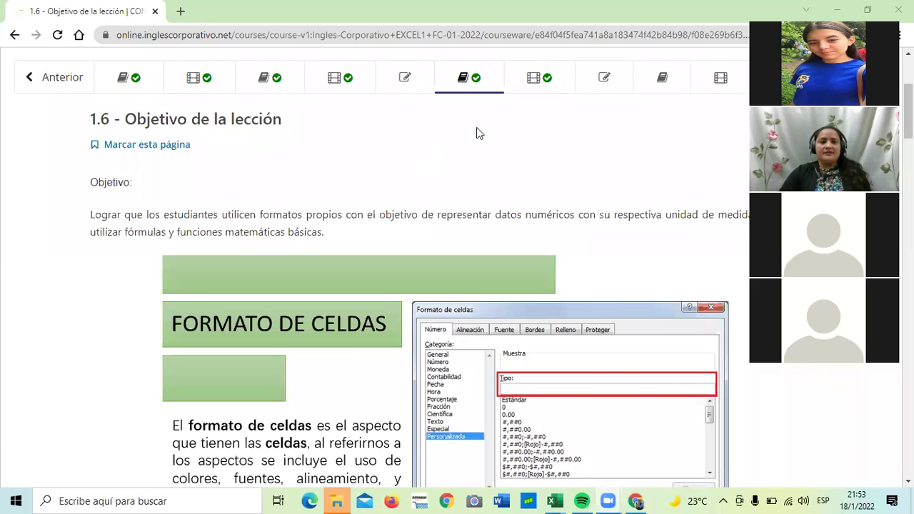
Step: Review the 1.6 lesson page on cell formatting, covering the number, alignment, border, fill and custom format sections
scroll(471, 136, down, 8)
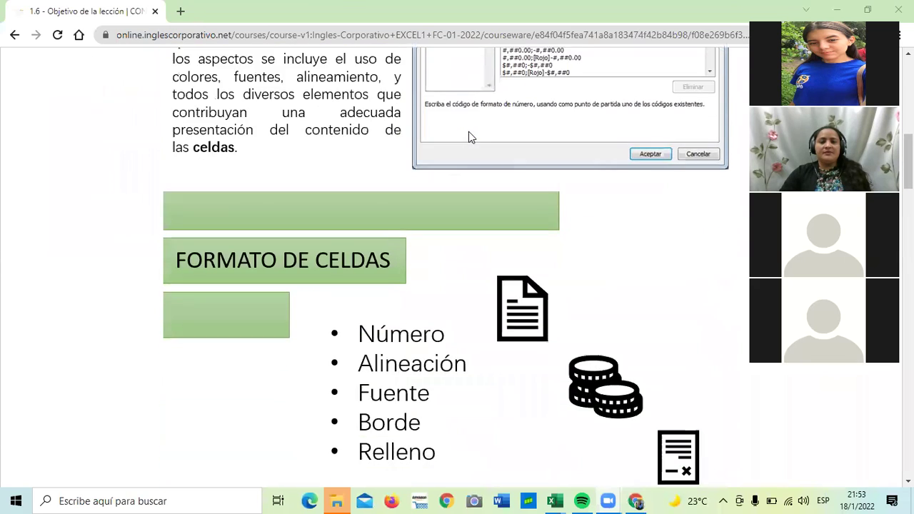
scroll(469, 142, down, 5)
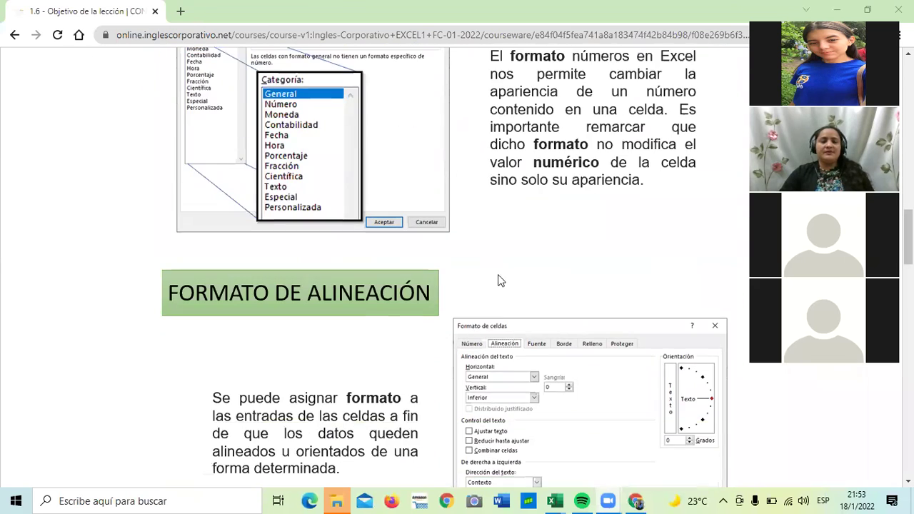
scroll(510, 297, down, 5)
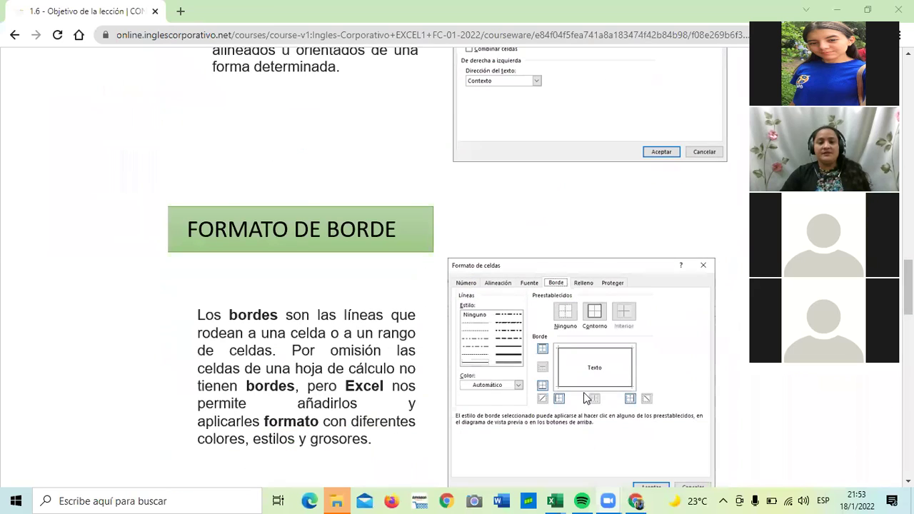
scroll(528, 323, down, 2)
scroll(528, 324, up, 7)
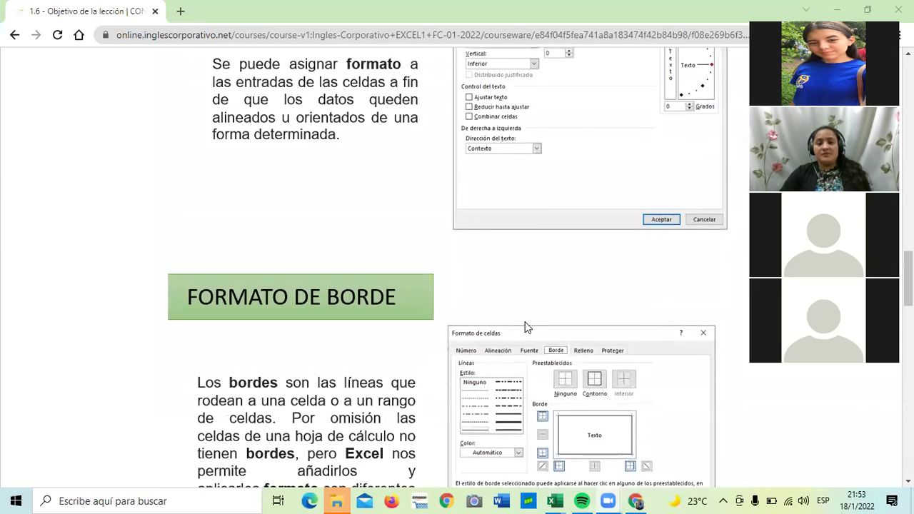
scroll(527, 325, up, 3)
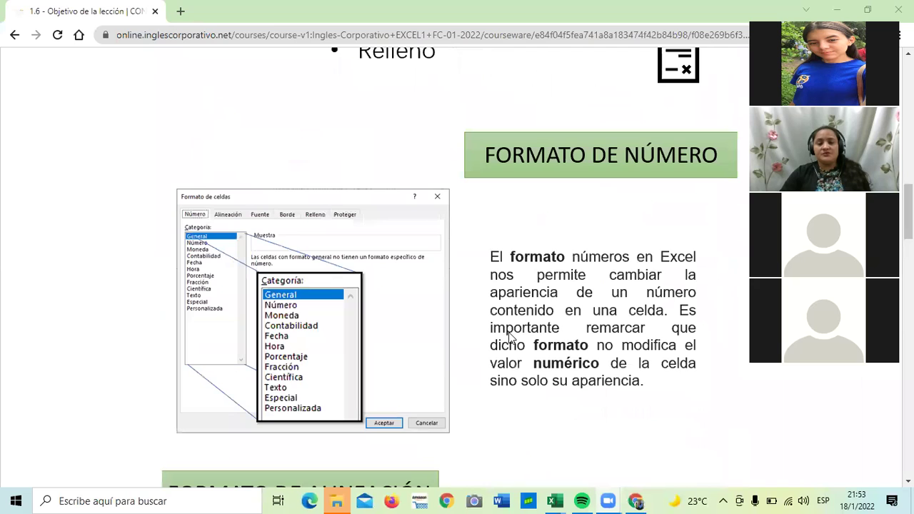
scroll(510, 336, down, 9)
scroll(484, 316, down, 14)
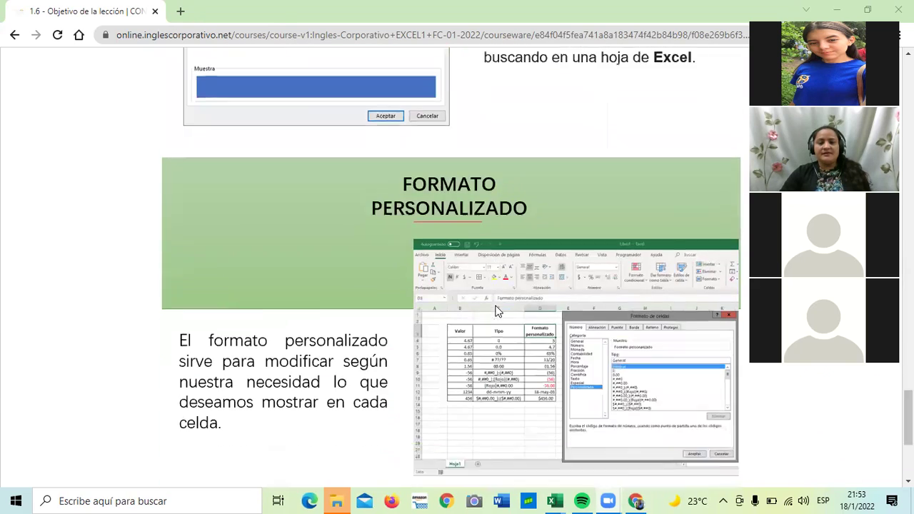
Step: Go to 1.7 - Formatos propios y personalizados de Excel and play its lesson video with the volume raised
scroll(497, 311, down, 5)
click(482, 312)
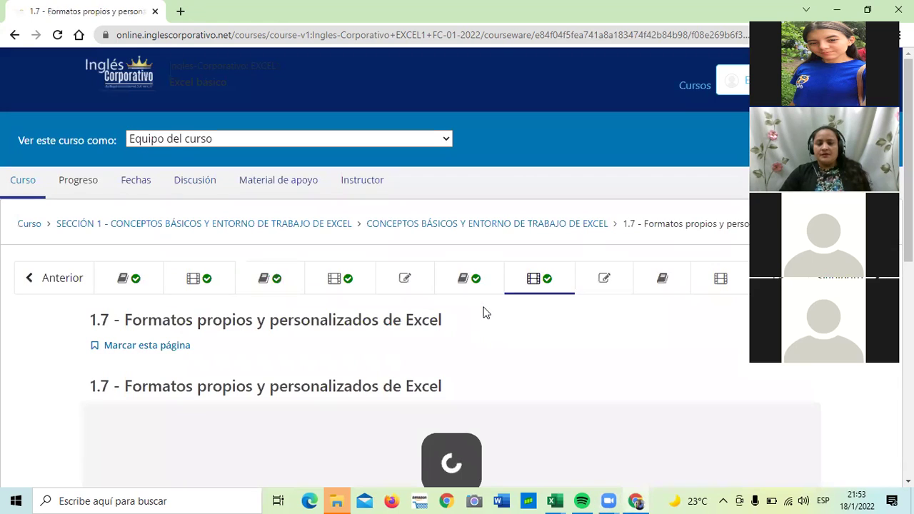
scroll(483, 279, down, 1)
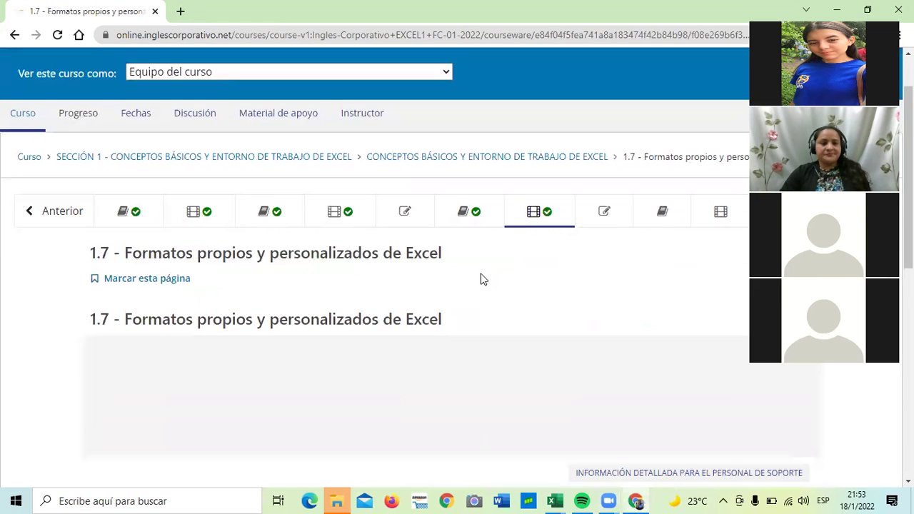
scroll(423, 310, down, 1)
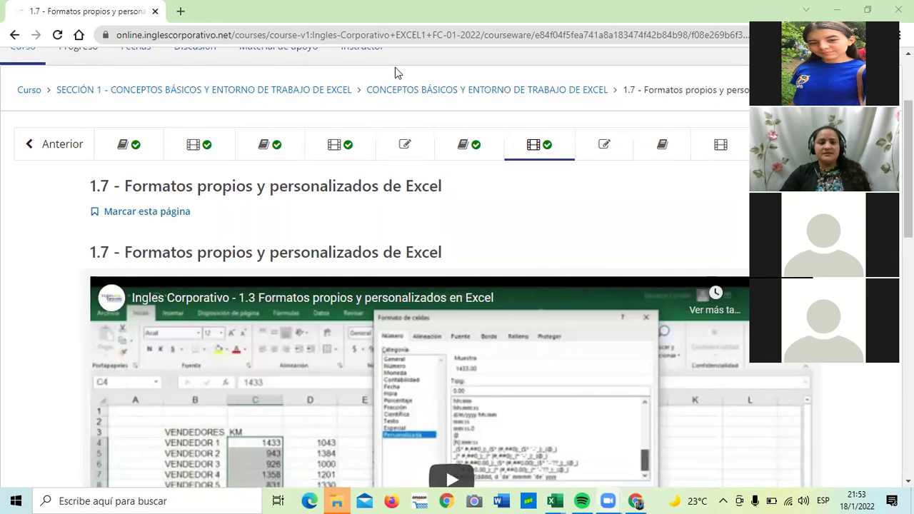
scroll(540, 337, down, 2)
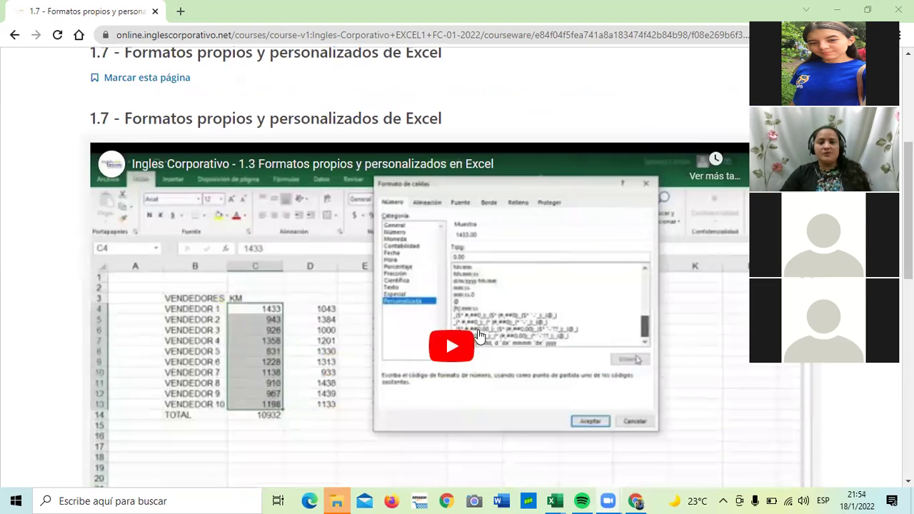
click(451, 347)
scroll(180, 72, down, 1)
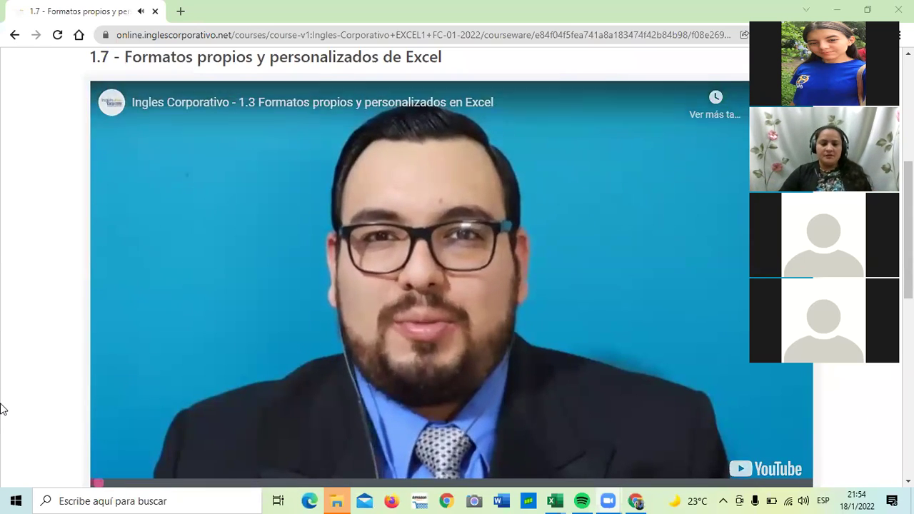
key(XF86AudioRaiseVolume)
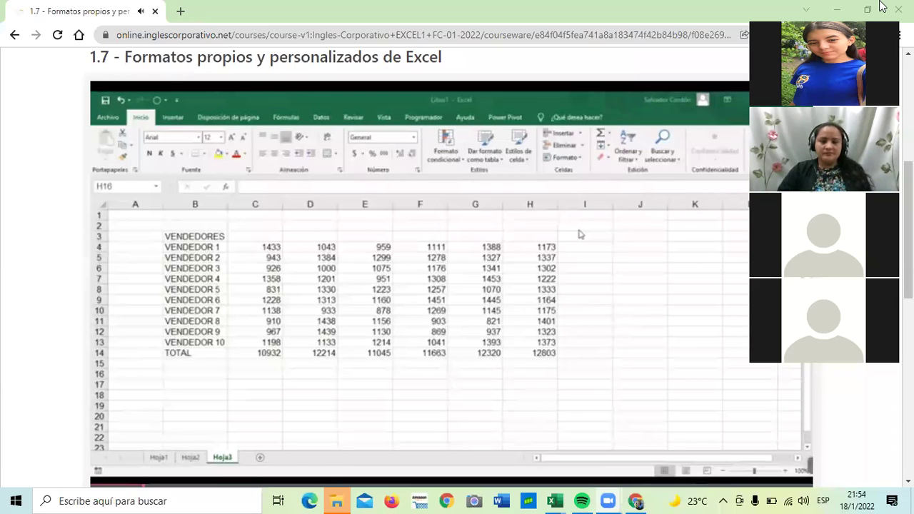
key(F8)
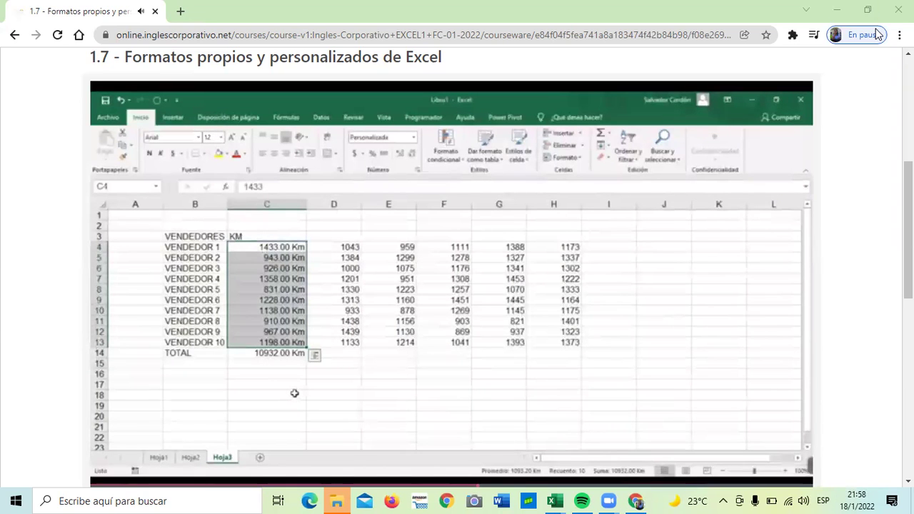
Step: Leave the finished 1.7 video and switch to the HOJA_PRÁCTICA_-_SECCION_1 (2) workbook in Excel
scroll(678, 186, down, 1)
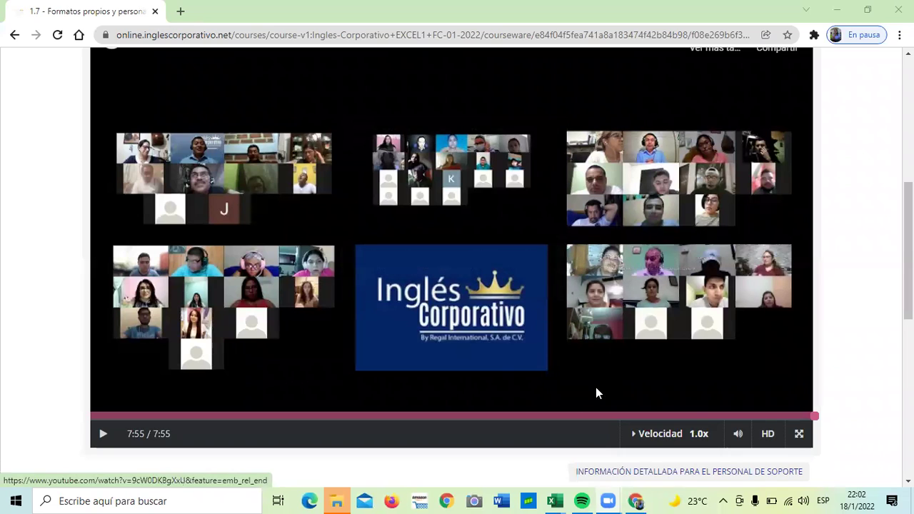
scroll(595, 389, down, 1)
scroll(424, 337, up, 5)
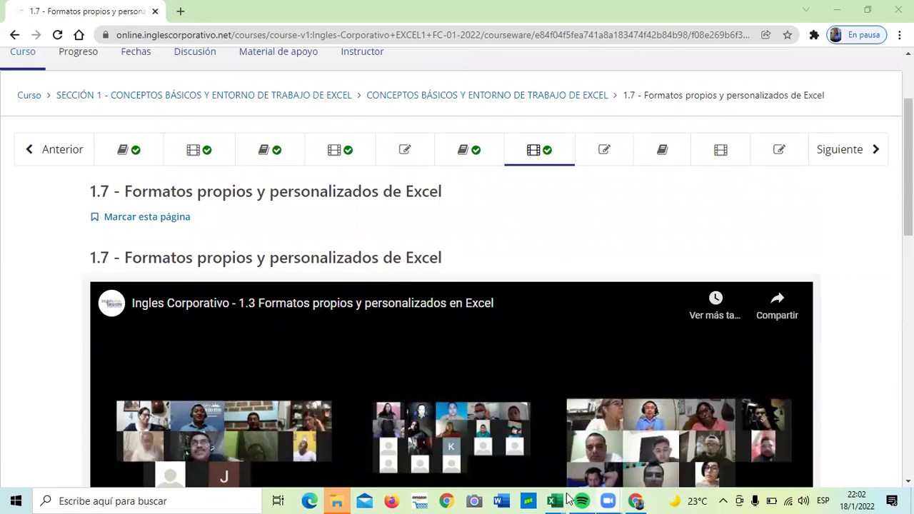
mouse_move(552, 500)
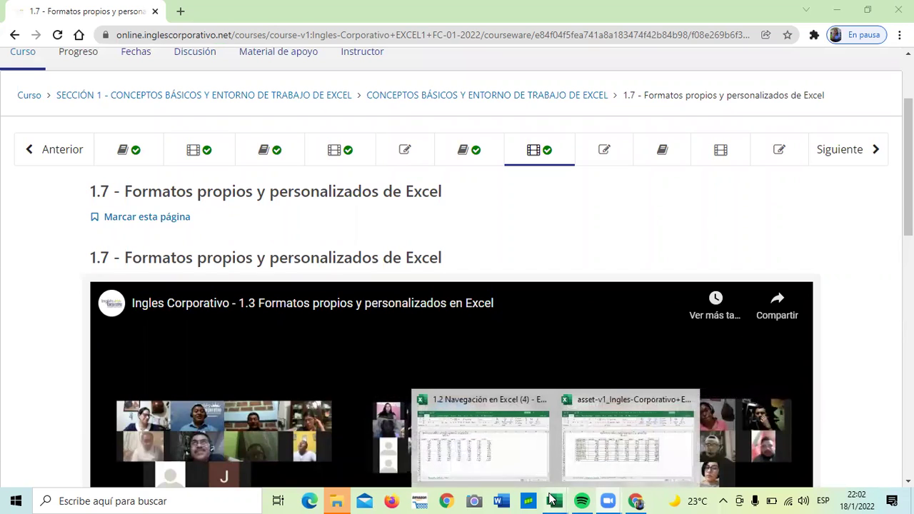
click(612, 459)
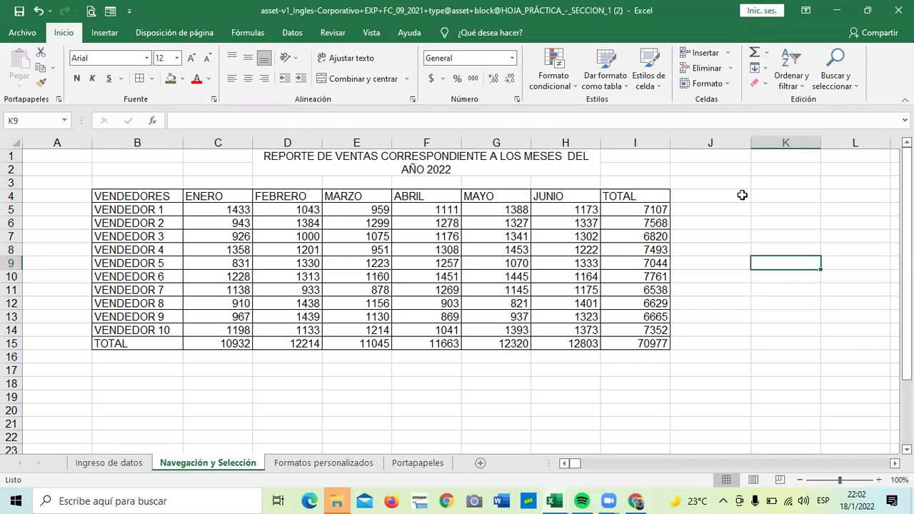